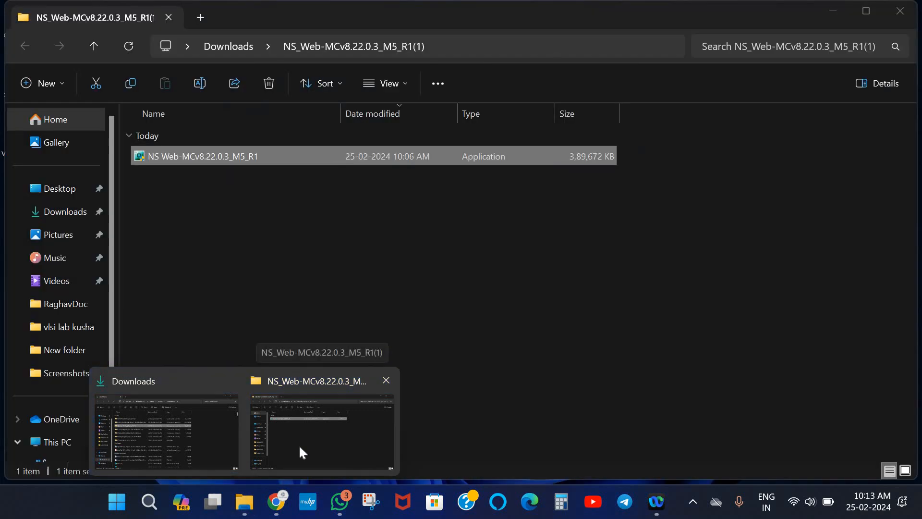
Bring the NS_Web-MCv8.22.0.3_M5_R1(1) installer folder window to the front
left_click(300, 448)
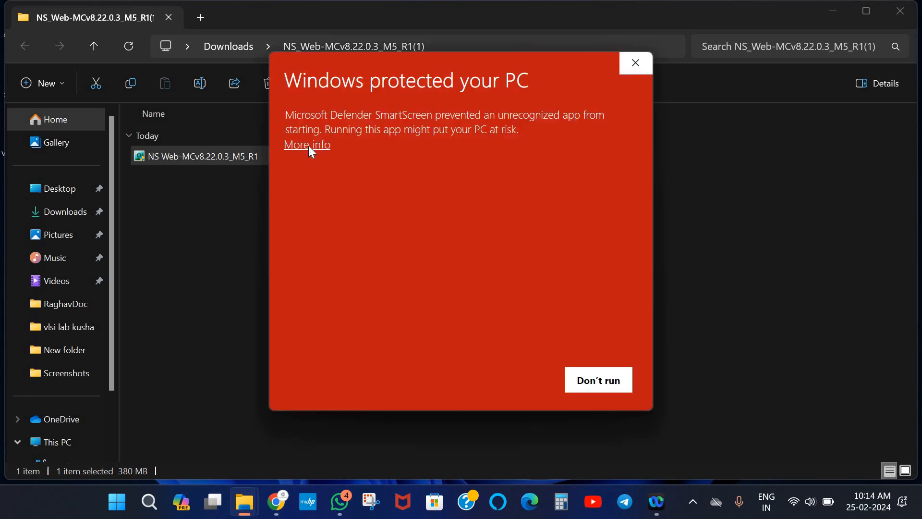
Reveal the SmartScreen details and run the NS Web-MCv8.22.0.3_M5_R1 installer anyway
left_click(308, 146)
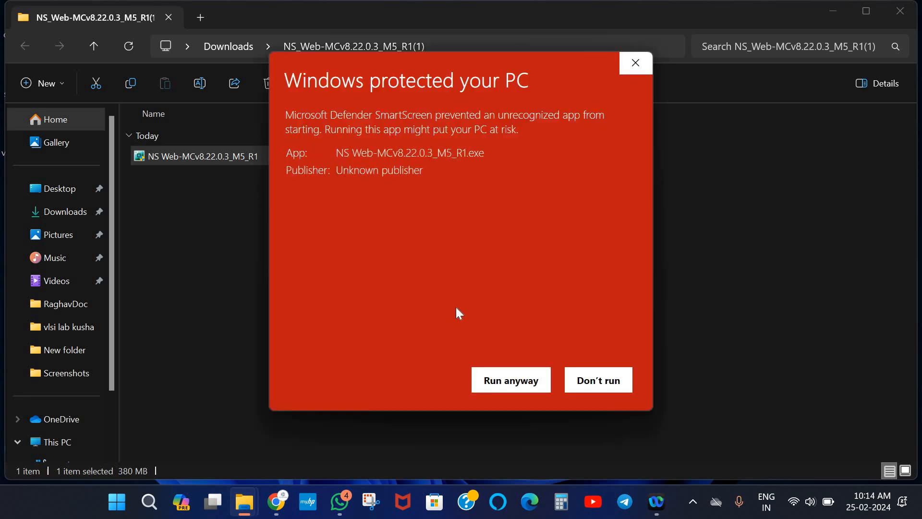
left_click(501, 381)
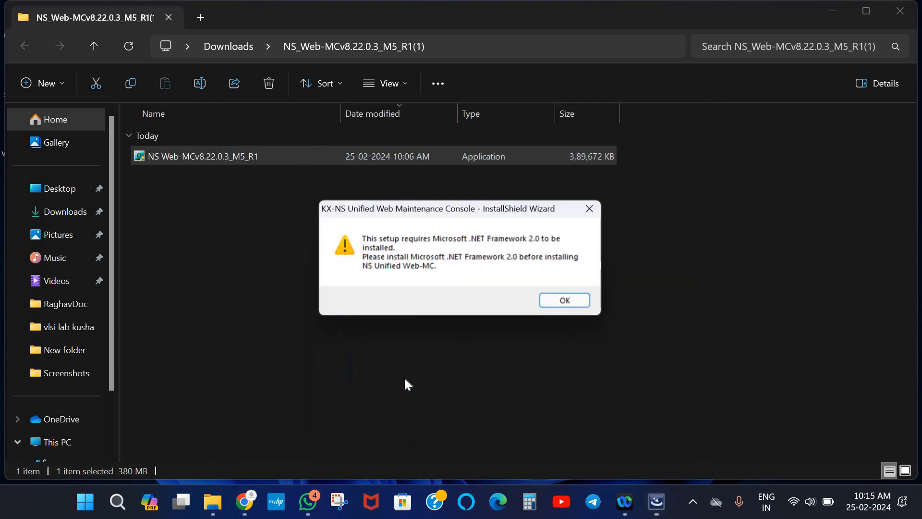
Acknowledge and dismiss the Microsoft .NET Framework 2.0 requirement notice
left_click(571, 302)
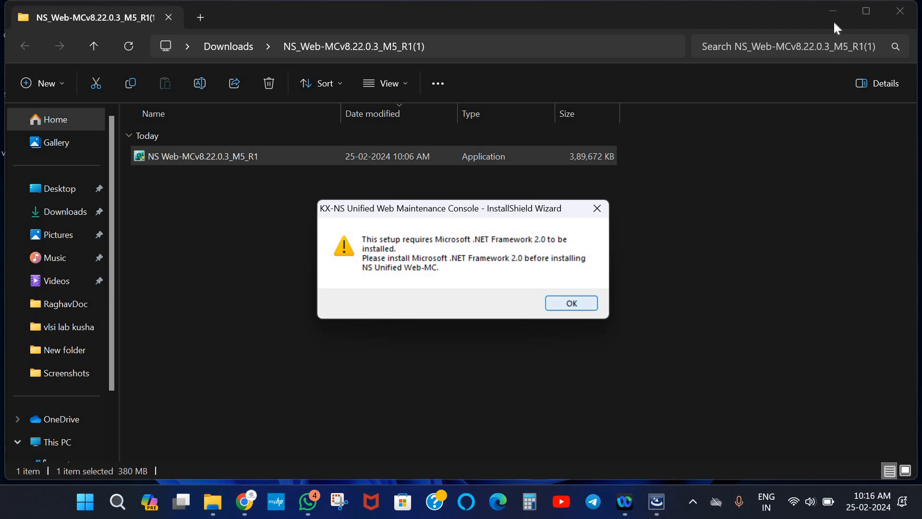
left_click(572, 303)
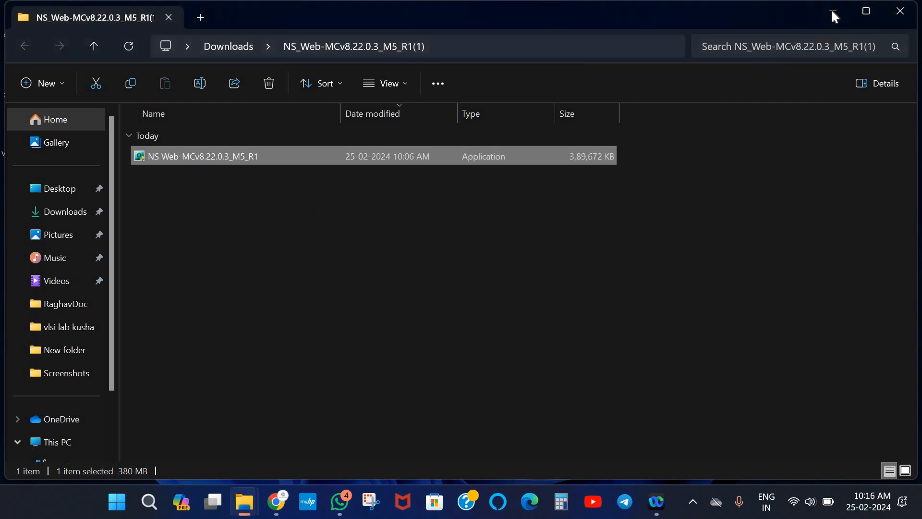
Launch a new Google Chrome window with a chosen profile, closing the Downloads tab
left_click(833, 10)
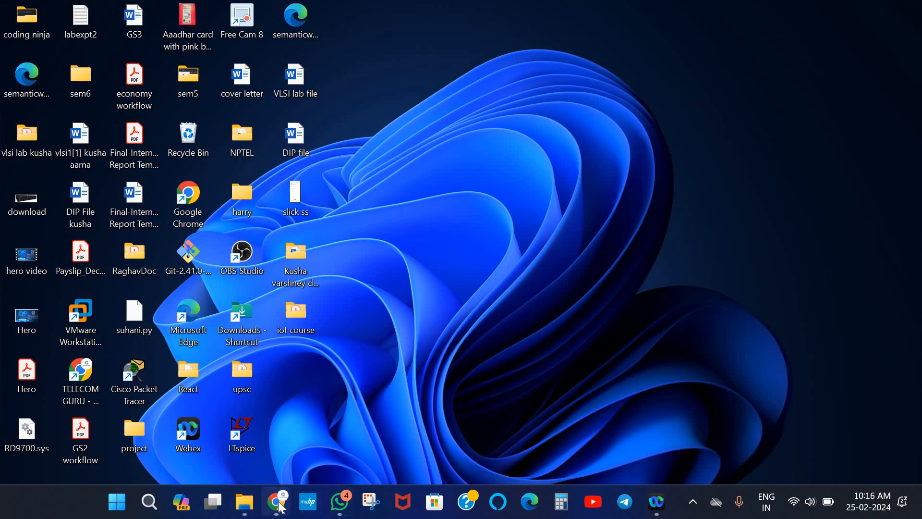
right_click(281, 507)
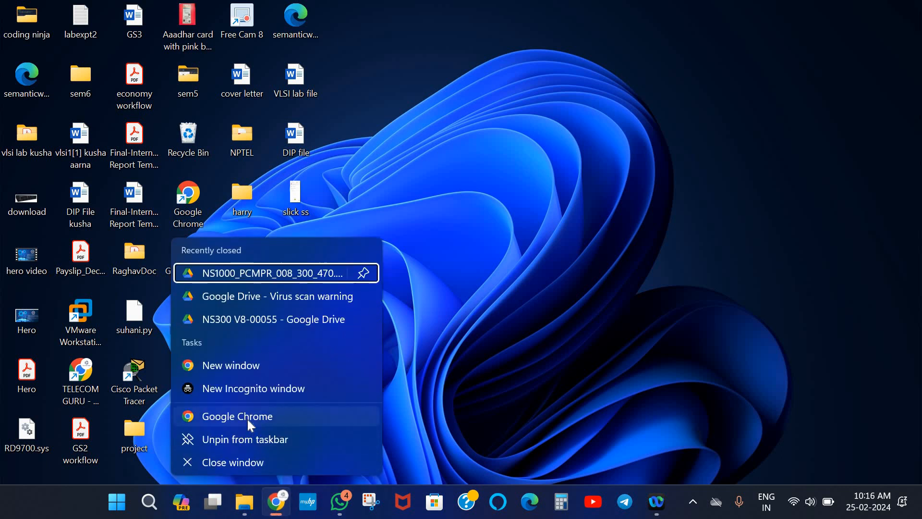
left_click(247, 419)
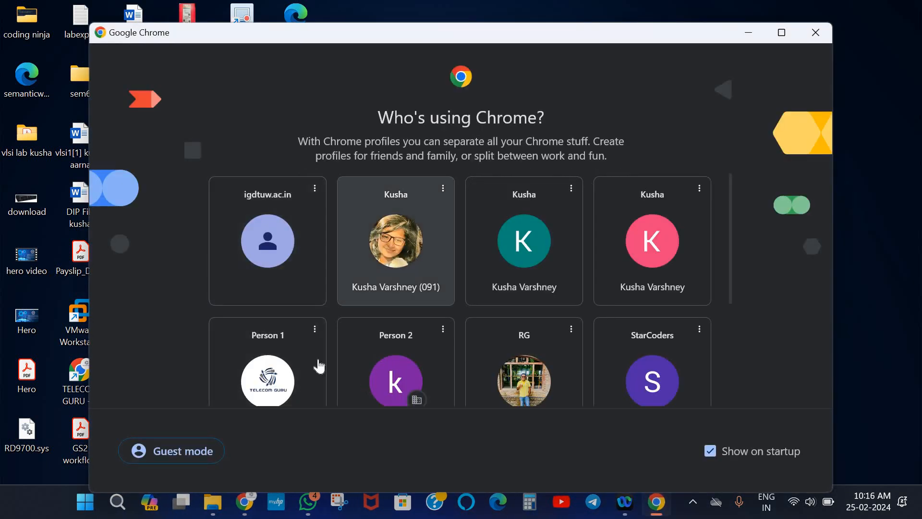
left_click(291, 370)
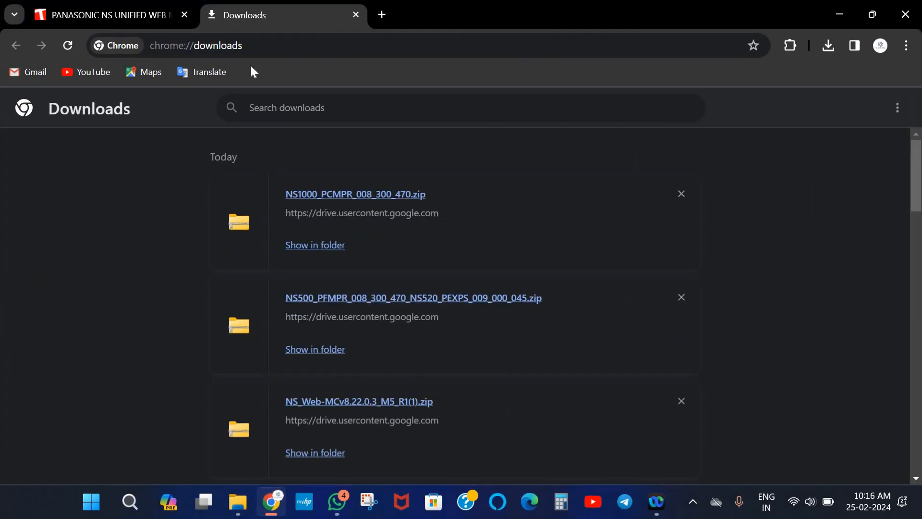
left_click(356, 14)
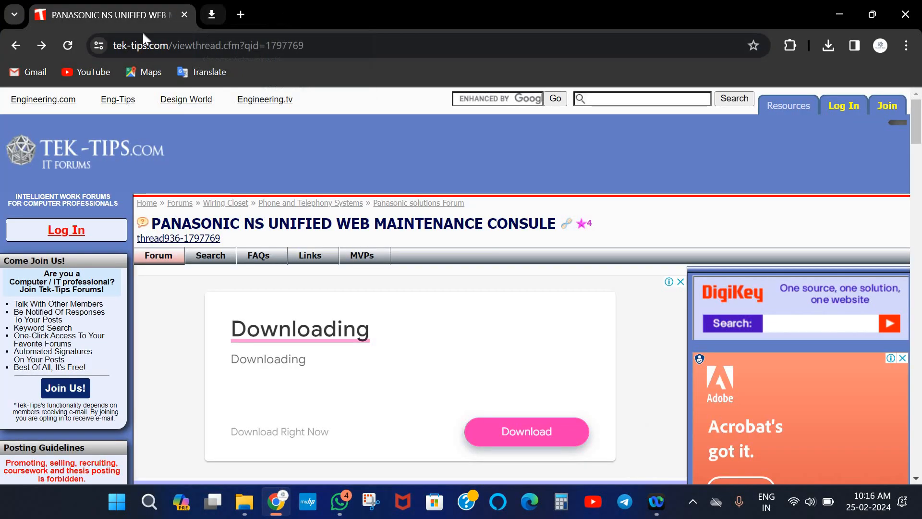
left_click(16, 45)
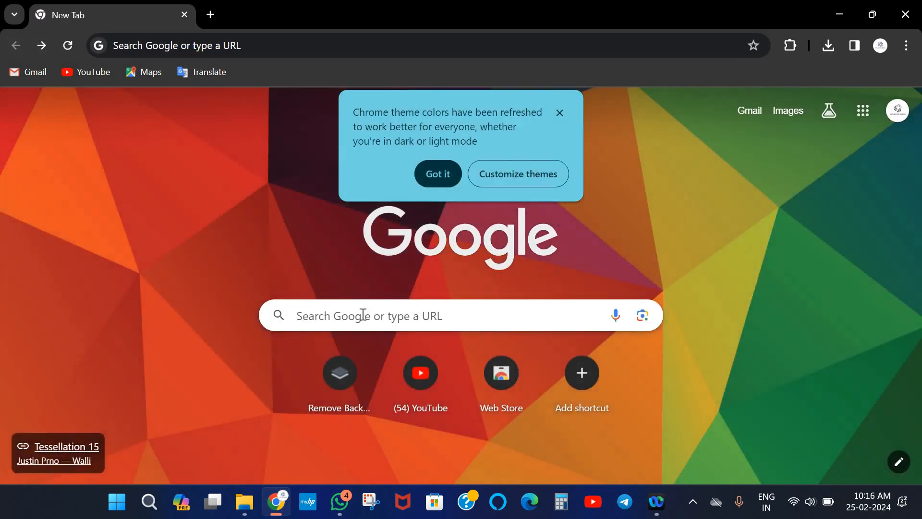
Search Google for 'microsoft net framework 2.0' to reach the .NET 2.0 SP1 (x64) download
left_click(363, 315)
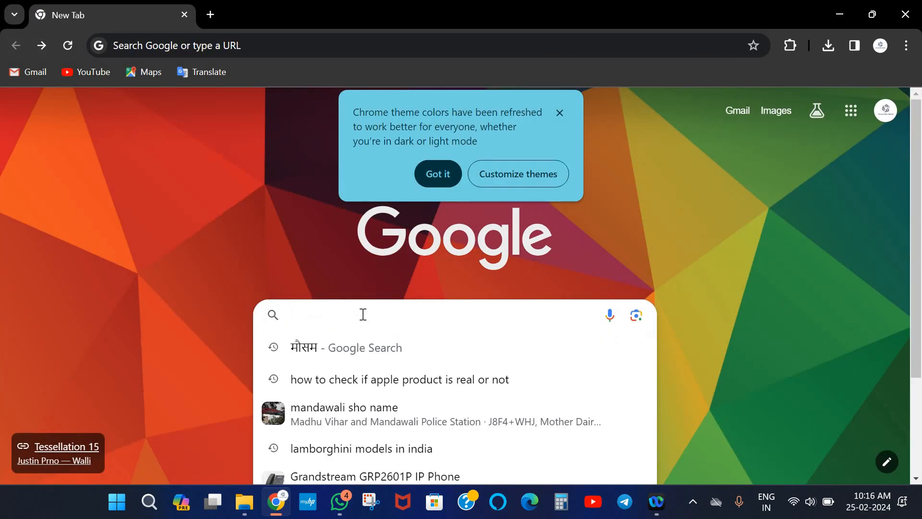
type("micr")
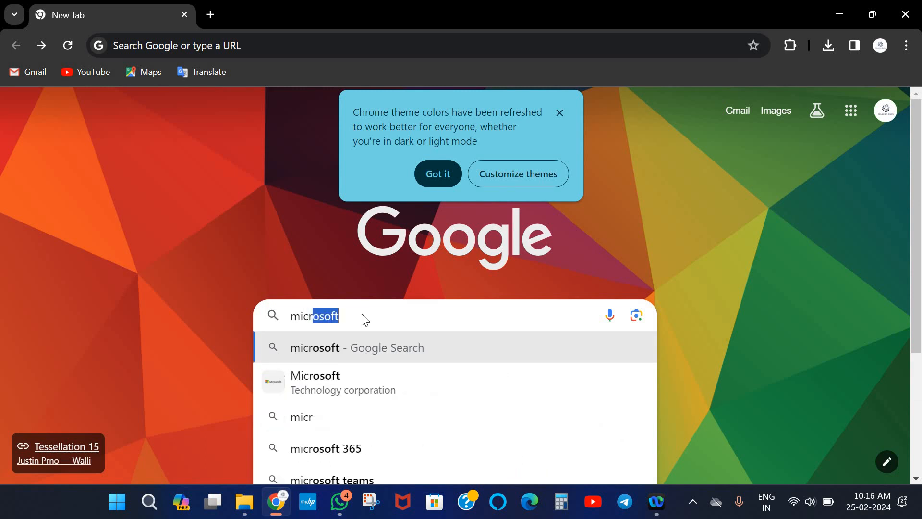
type("osoft")
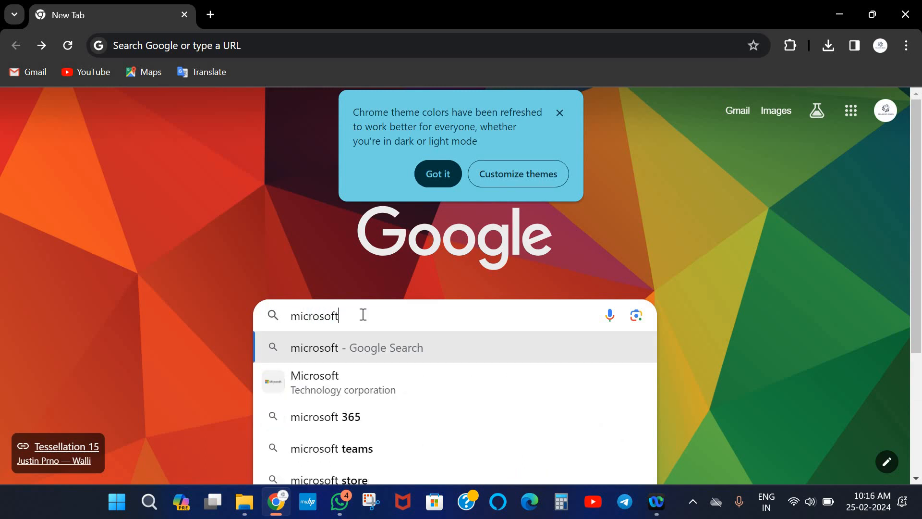
type(",net ")
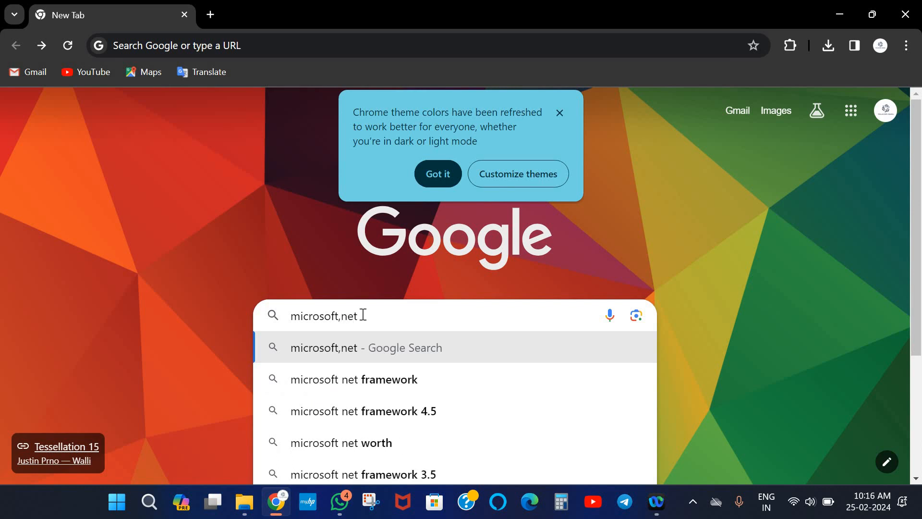
type("framew")
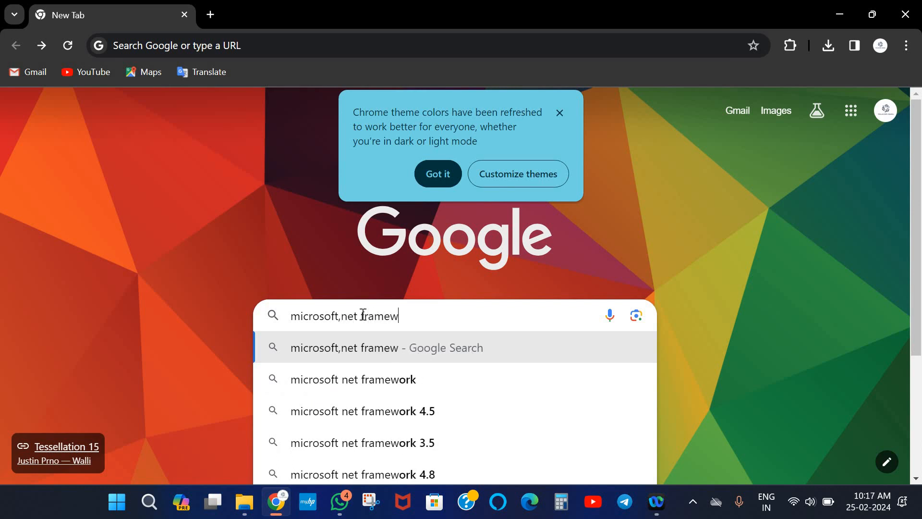
type("ork")
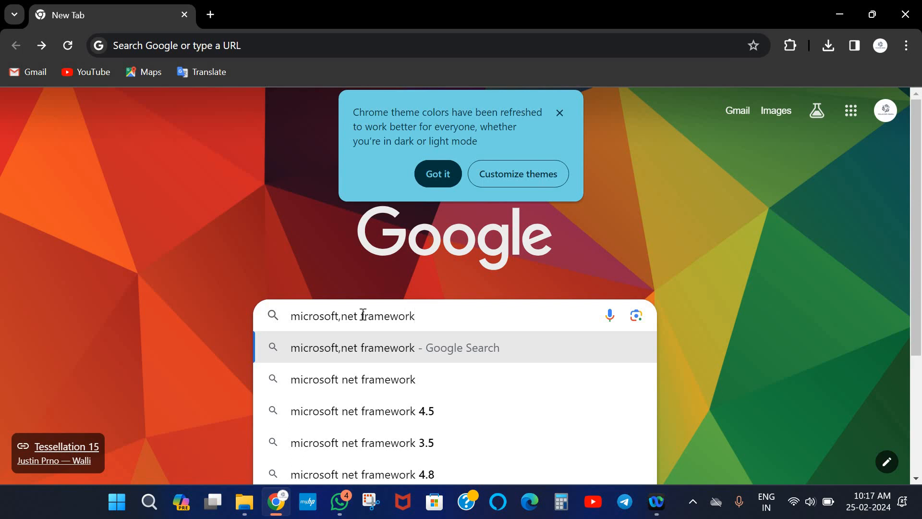
type(" 2,")
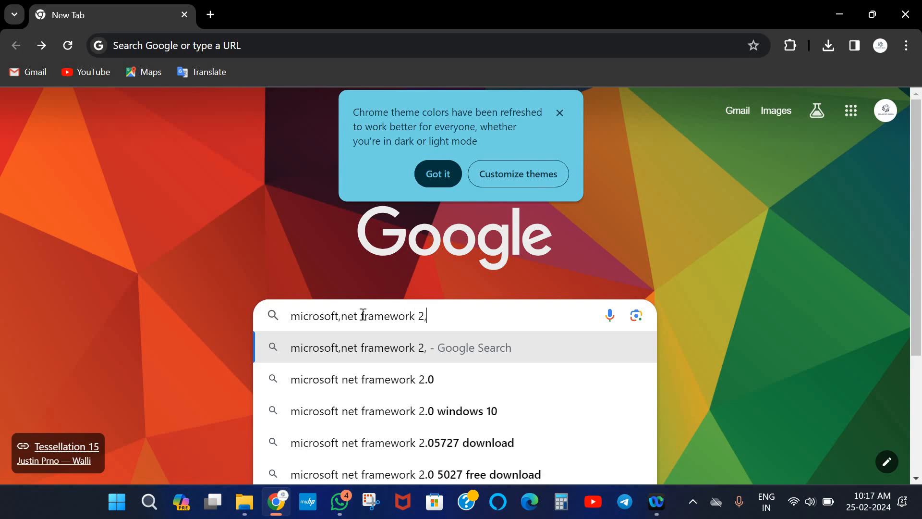
left_click(353, 383)
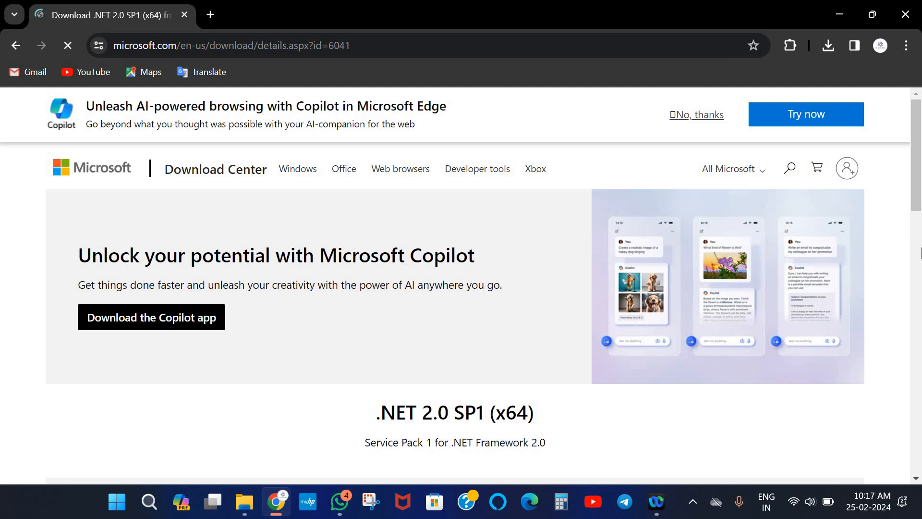
Download the .NET 2.0 SP1 (x64) installer NetFx20SP1_x64.exe
scroll(919, 252, "down", 5)
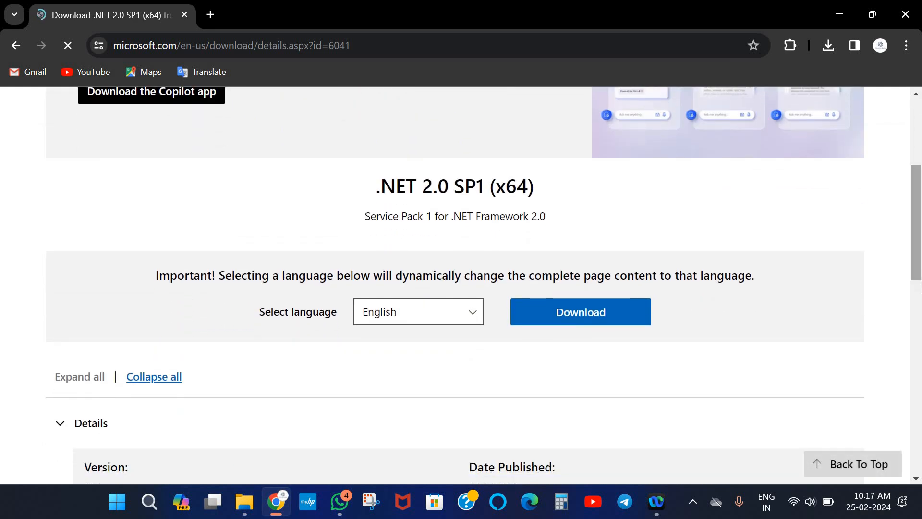
scroll(920, 259, "down", 5)
scroll(920, 377, "down", 6)
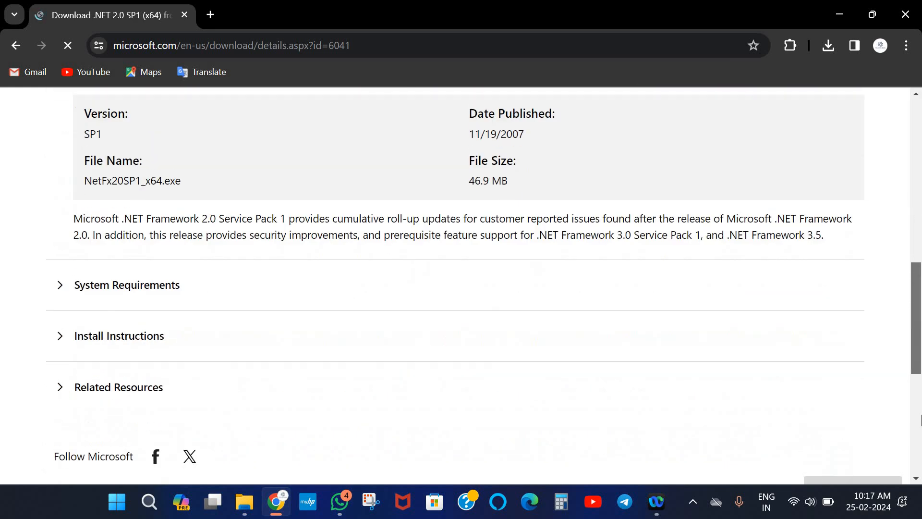
scroll(609, 268, "up", 9)
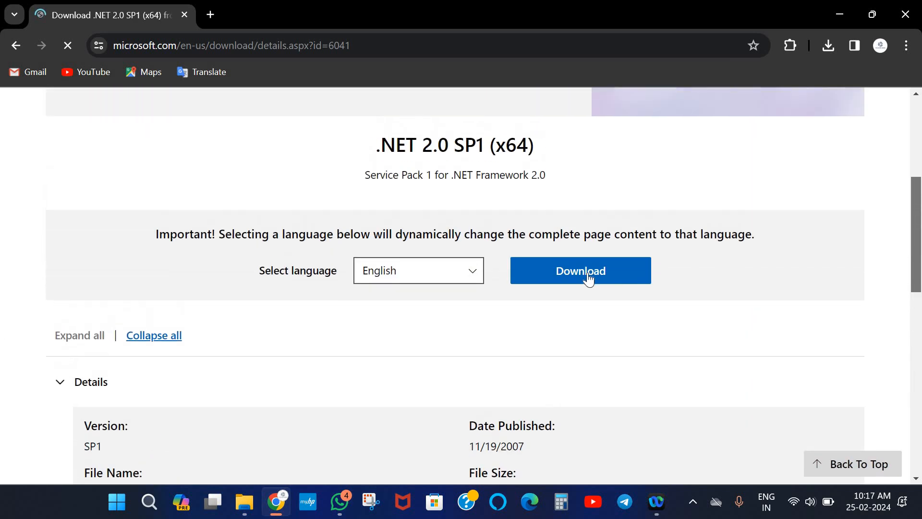
left_click(588, 273)
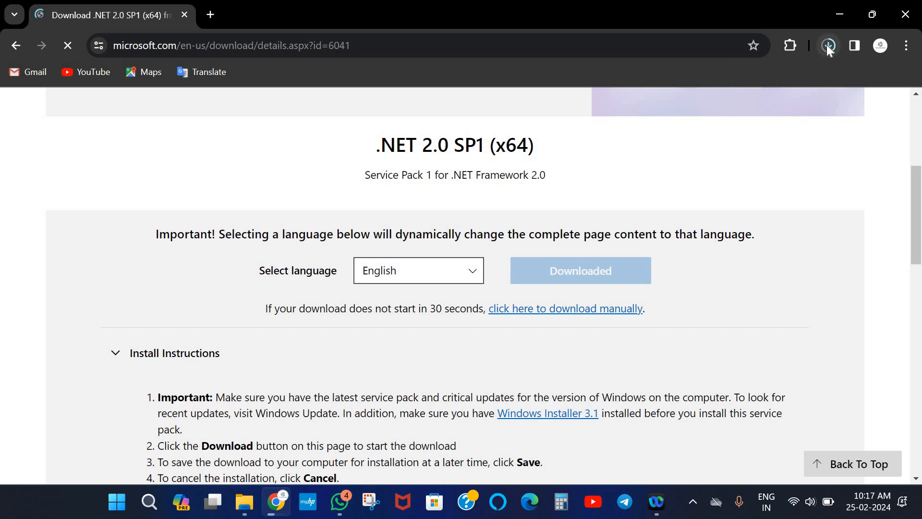
Show NetFx20SP1_x64.exe in its folder from Chrome's download history
left_click(826, 45)
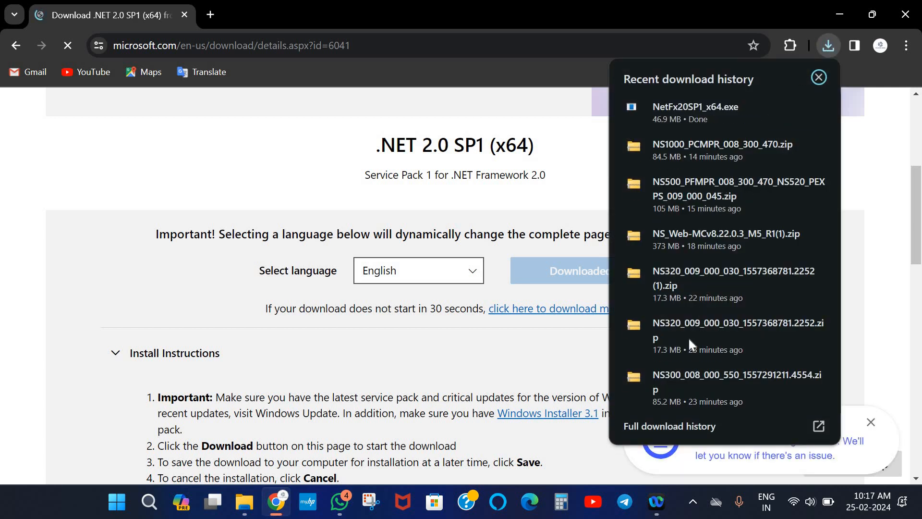
left_click(670, 426)
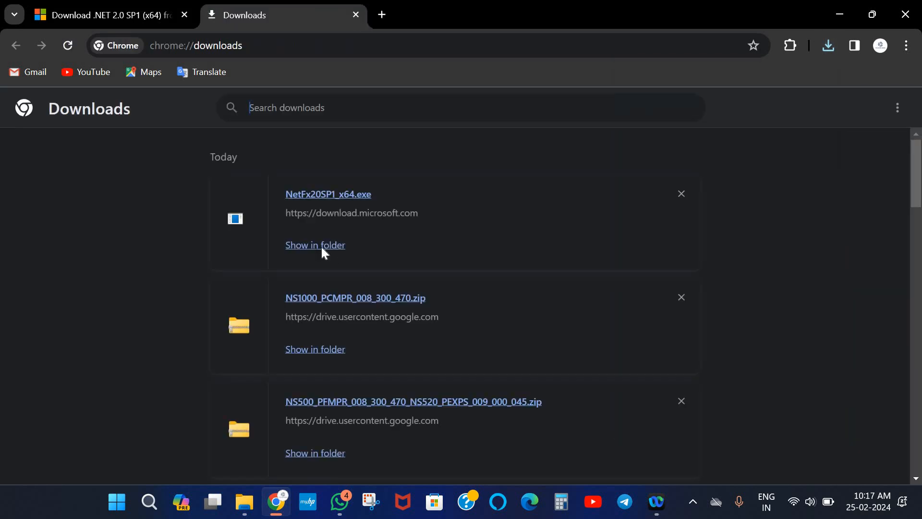
left_click(321, 247)
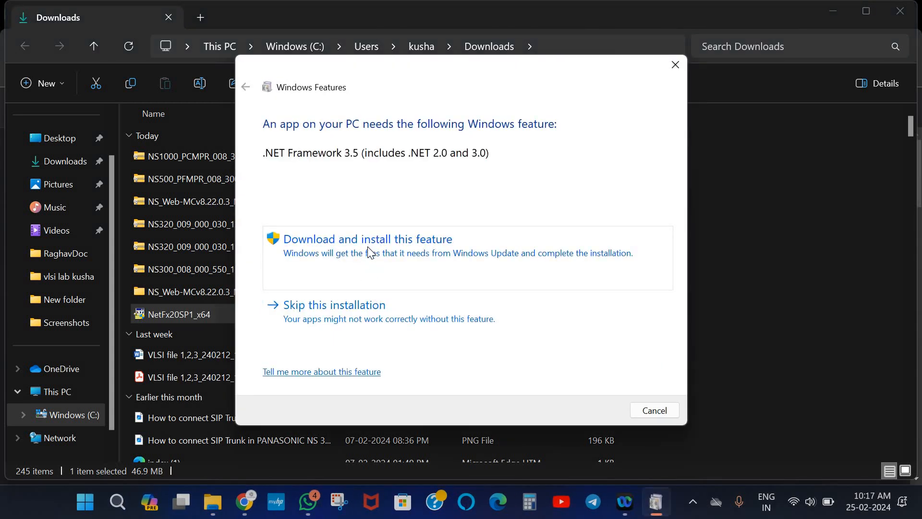
Choose to download and install the .NET Framework 3.5 Windows feature
left_click(368, 246)
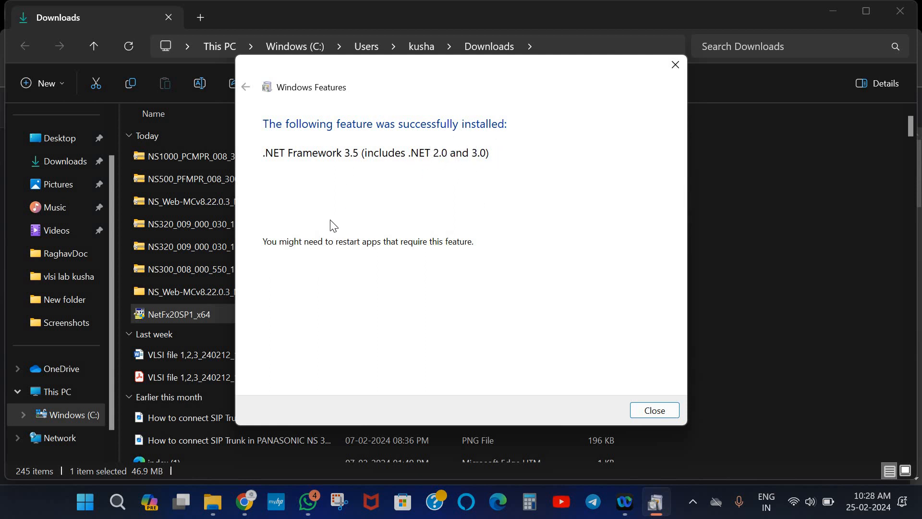
Close the .NET Framework 3.5 success notice and show the open File Explorer windows
left_click(646, 414)
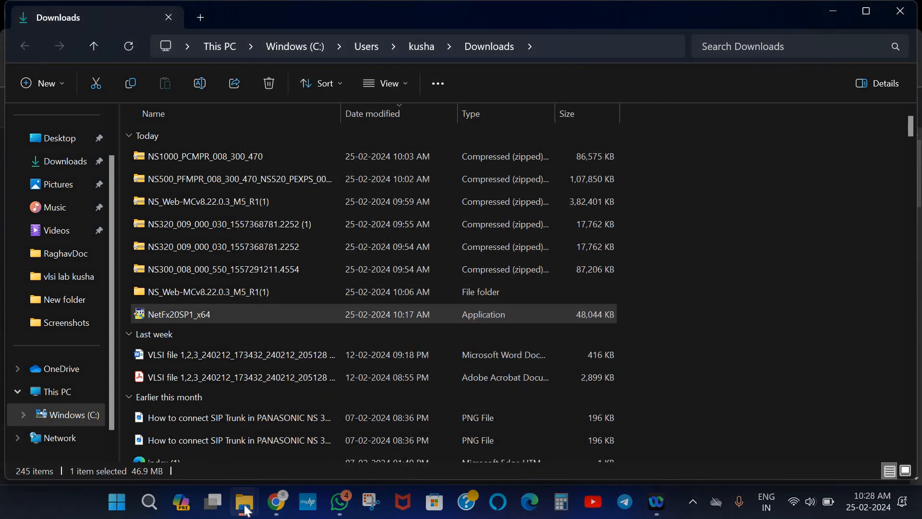
left_click(248, 507)
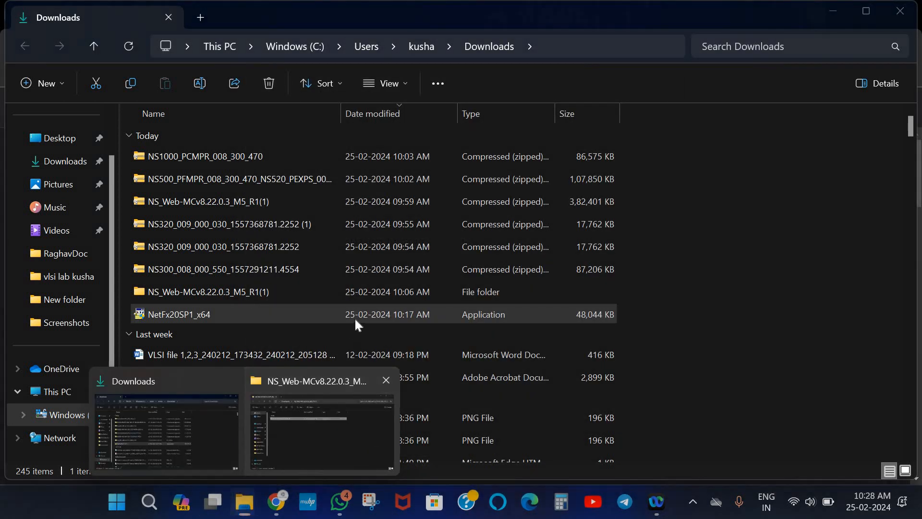
Bring the NS_Web-MCv8.22.0.3_M5_R1(1) folder window forward
left_click(297, 450)
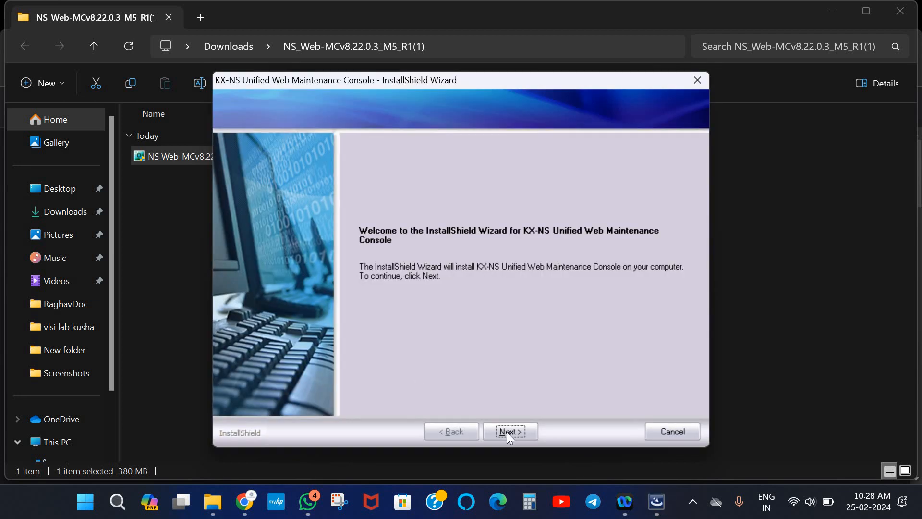
Accept the licence agreement and continue past the component list and prefilled customer details
left_click(507, 432)
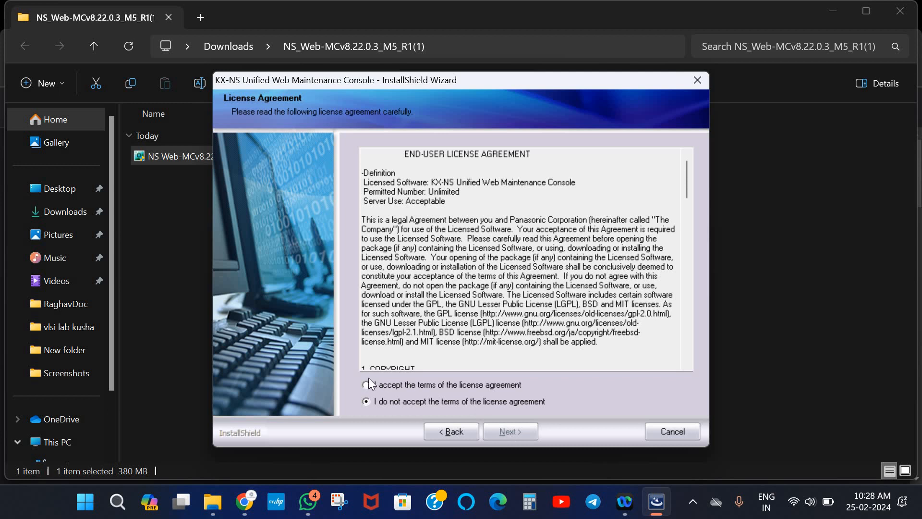
left_click(365, 385)
left_click(509, 432)
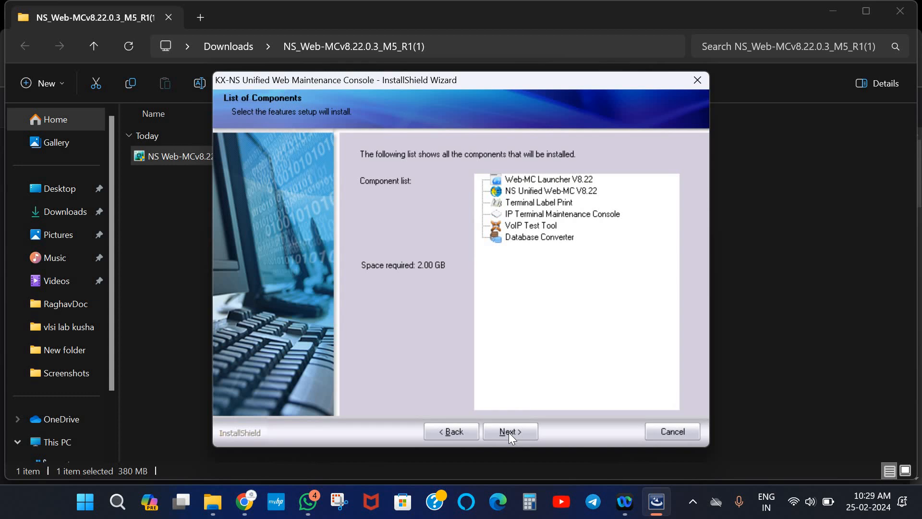
left_click(508, 431)
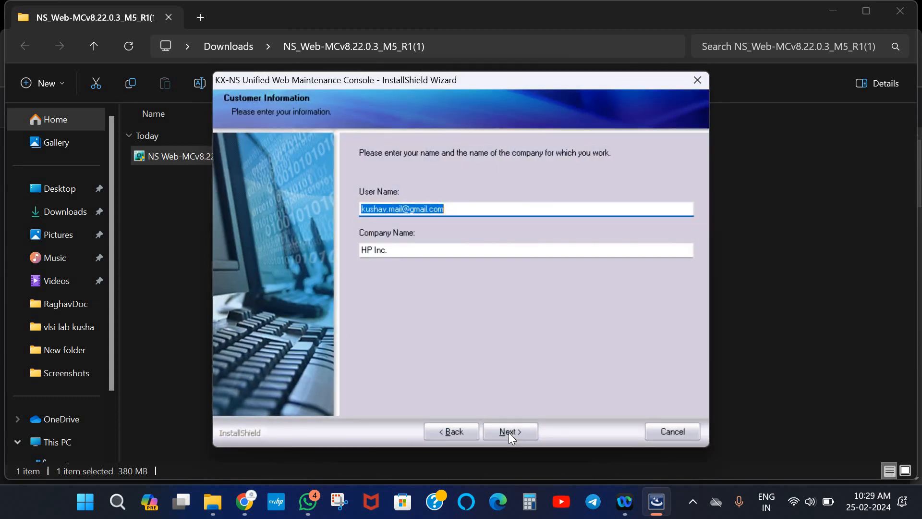
left_click(508, 432)
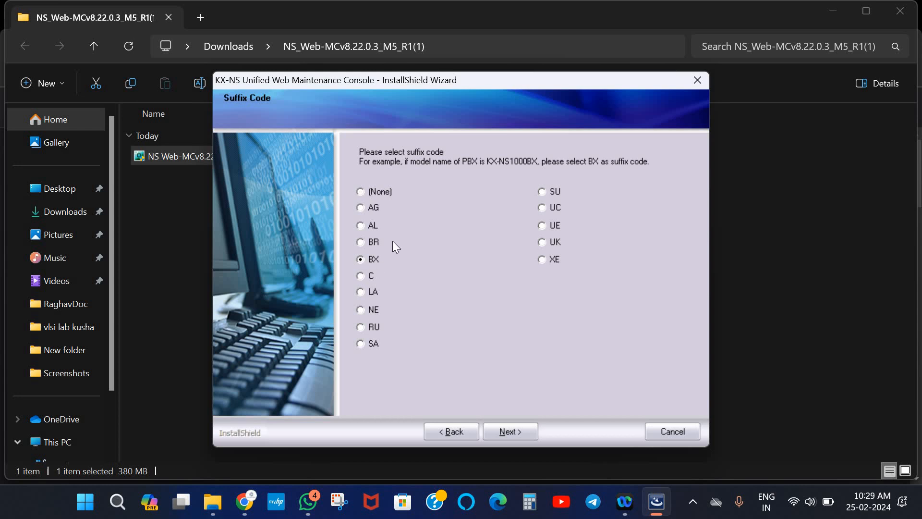
Keep suffix BX, English (UK) and the C:\Program Files (x86)\Panasonic folder, then start copying files
left_click(513, 428)
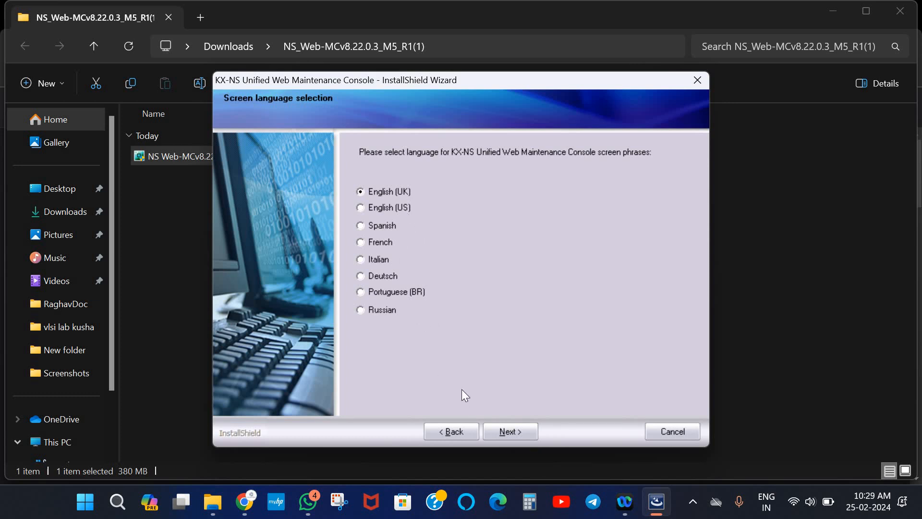
left_click(513, 431)
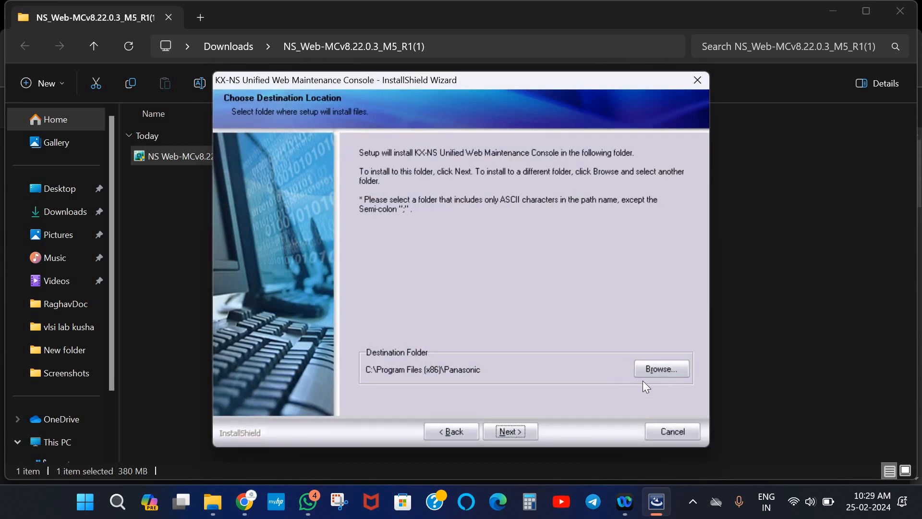
left_click(502, 431)
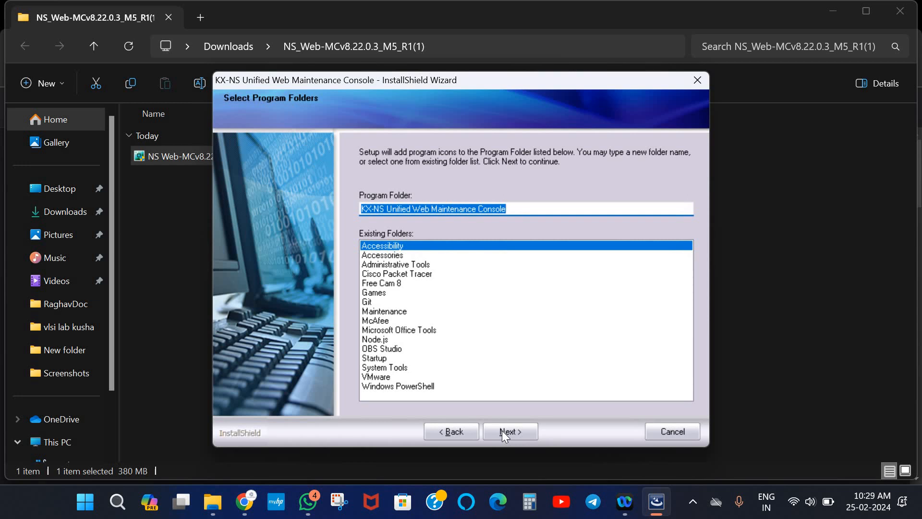
left_click(502, 431)
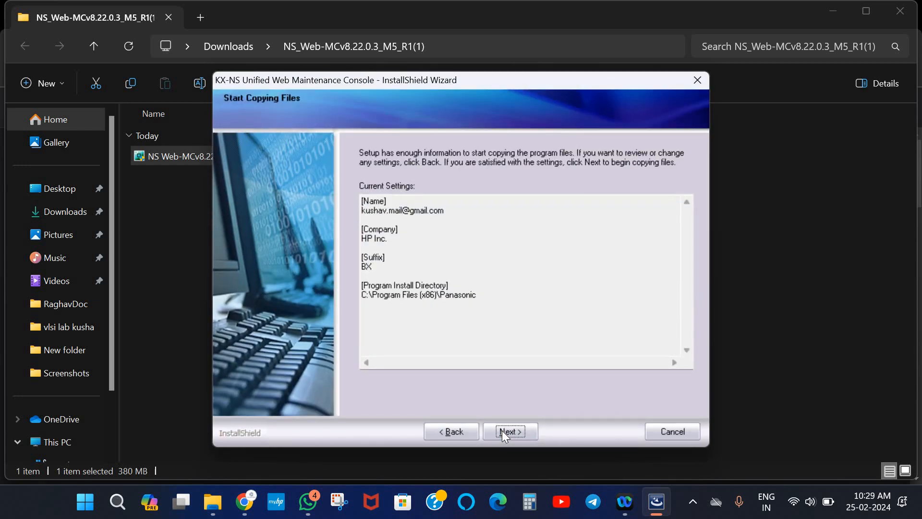
left_click(502, 430)
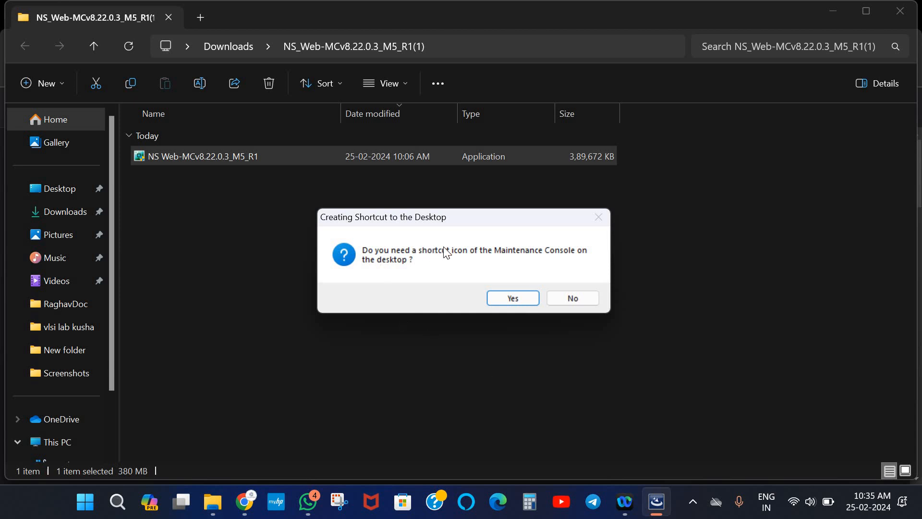
Accept creating a desktop shortcut for the Maintenance Console
left_click(512, 299)
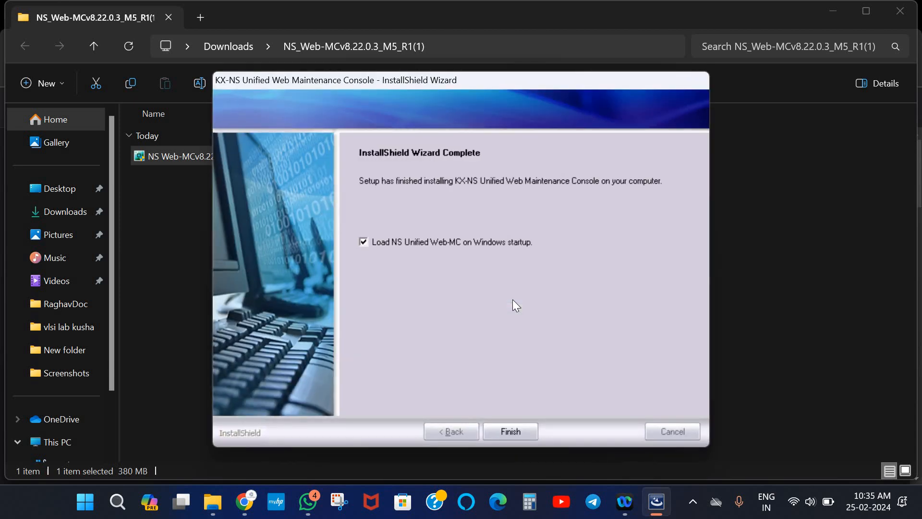
Finish the installer to launch the console, then minimize the File Explorer and Chrome windows
left_click(503, 434)
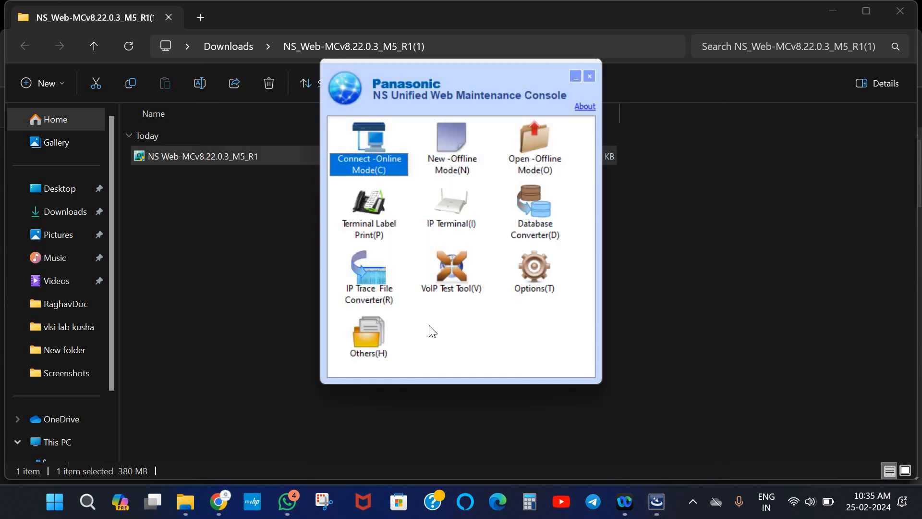
left_click(834, 12)
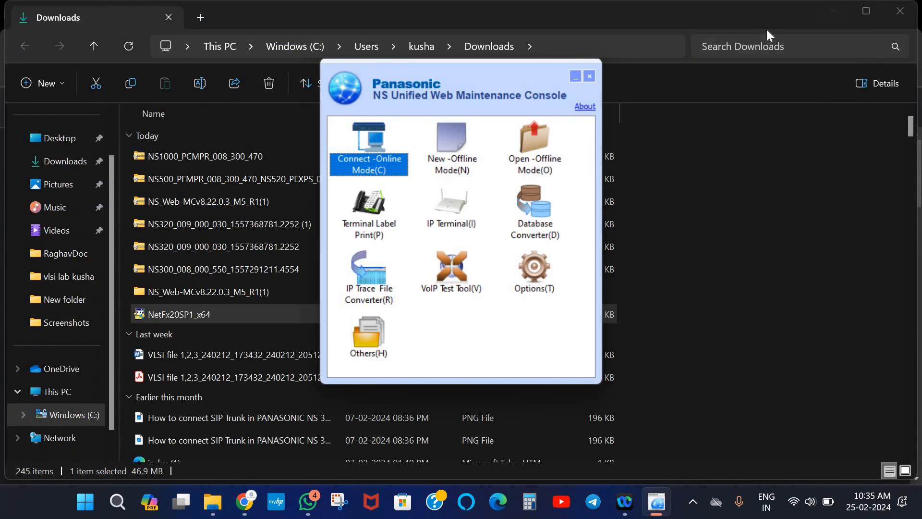
left_click(830, 16)
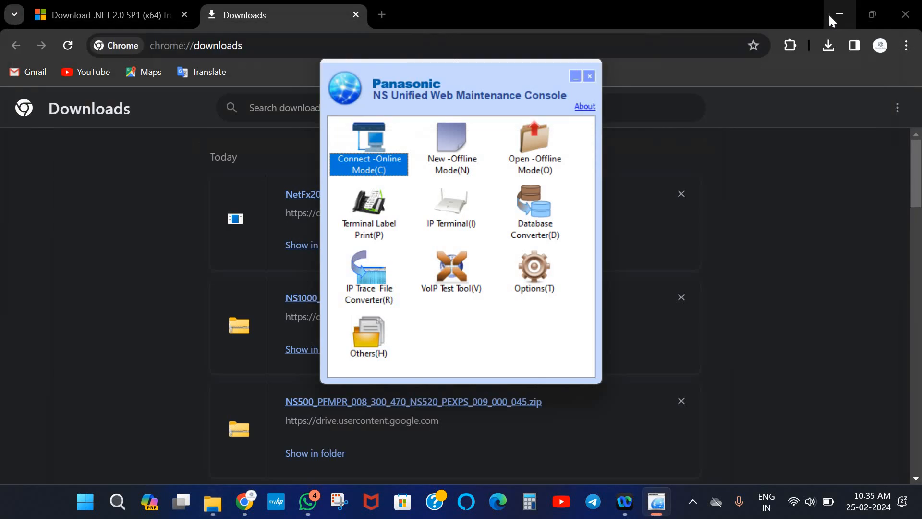
left_click(828, 14)
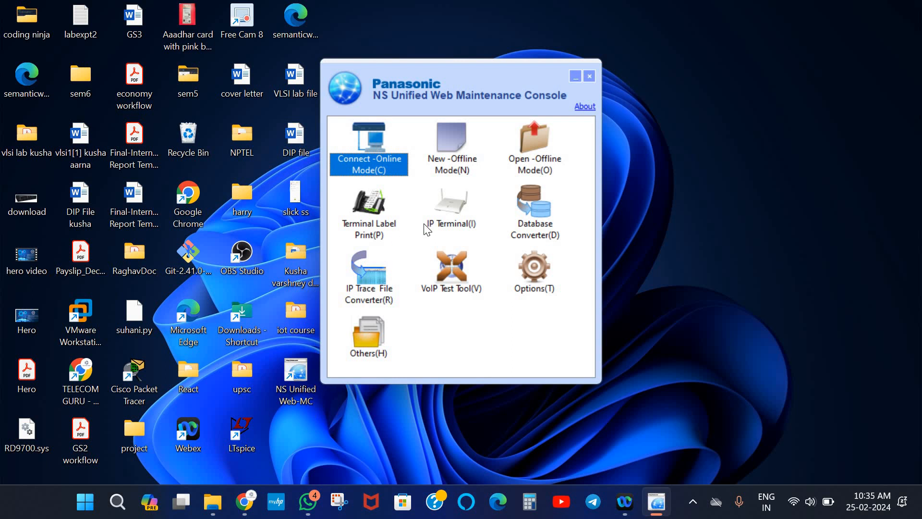
Open the online Connect dialog and select KX-NS500 as the PBX model
left_click(377, 164)
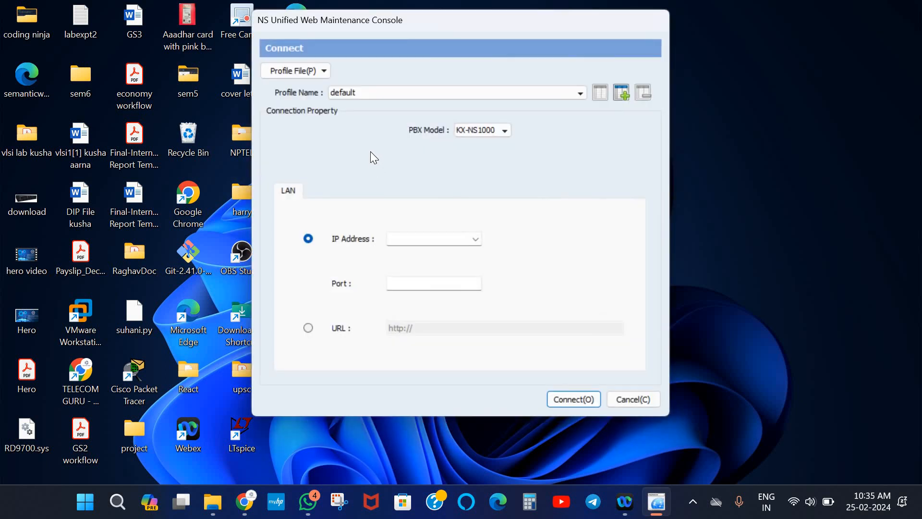
left_click(490, 132)
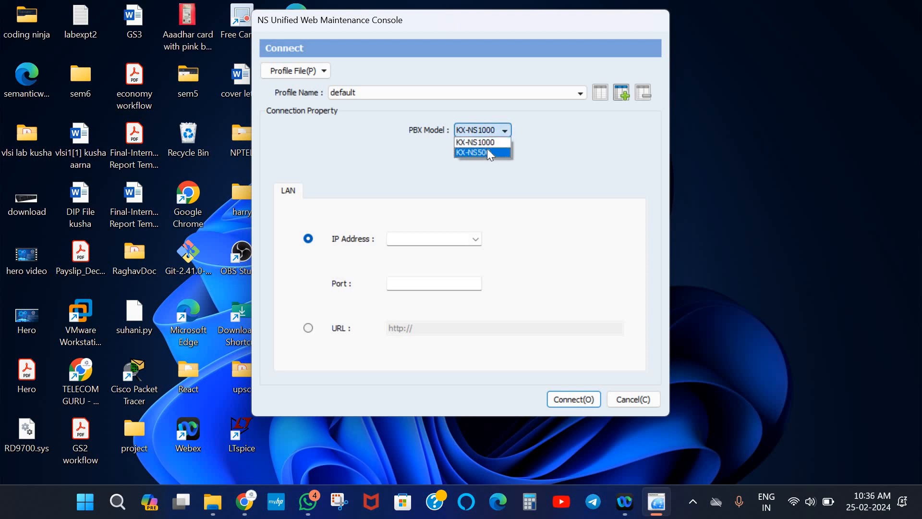
left_click(487, 150)
left_click(489, 135)
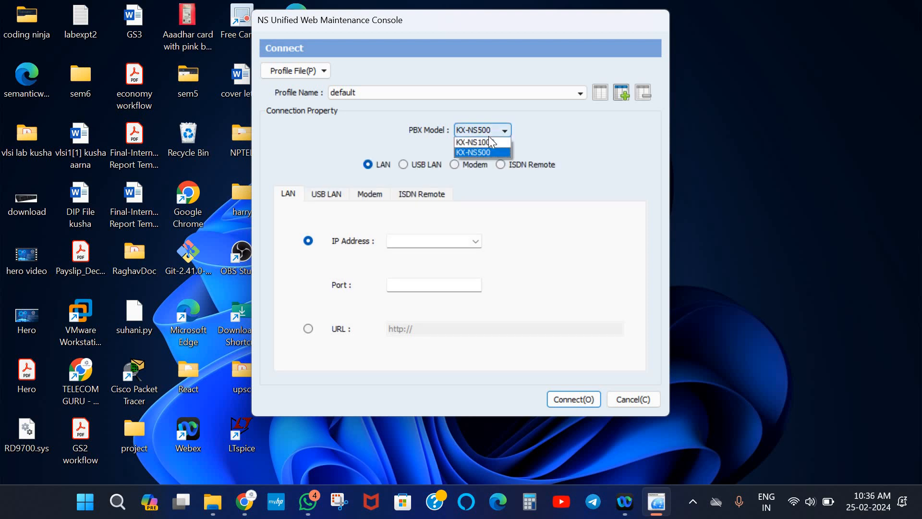
left_click(488, 136)
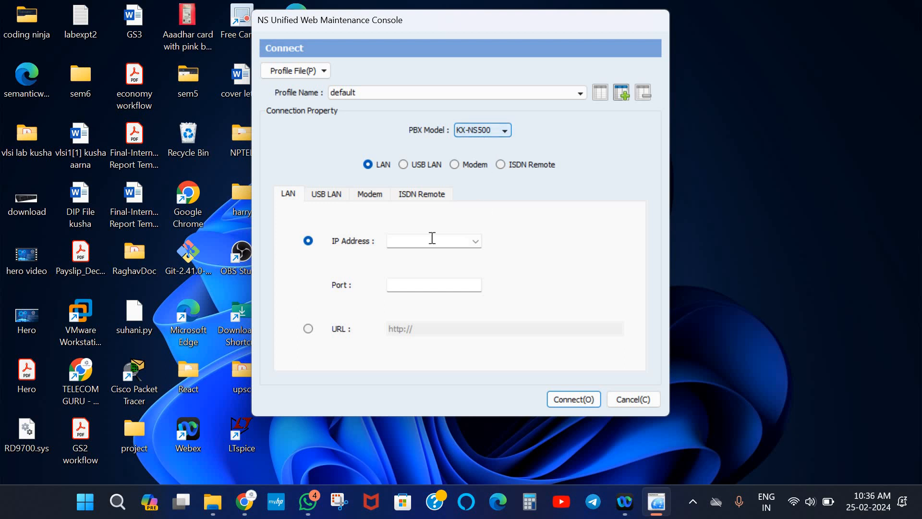
Review the USB LAN and Modem tabs, then cancel without connecting
left_click(323, 197)
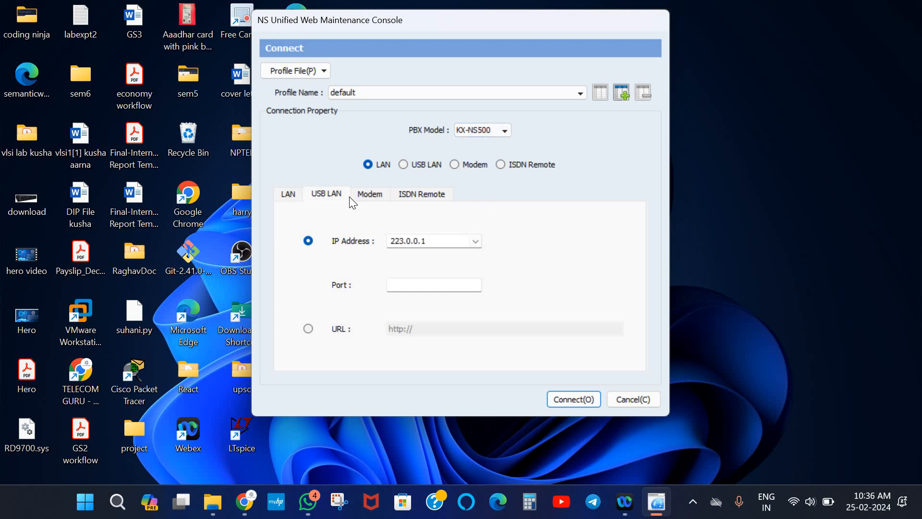
left_click(372, 192)
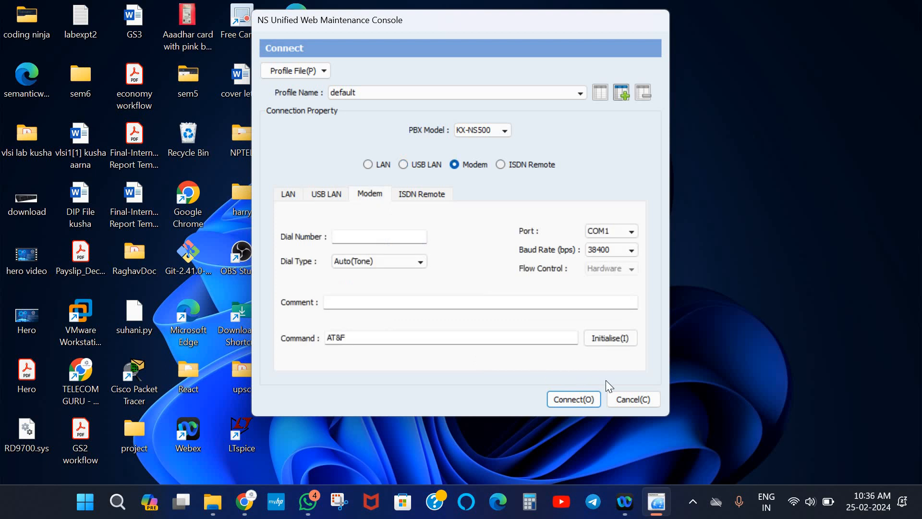
left_click(635, 400)
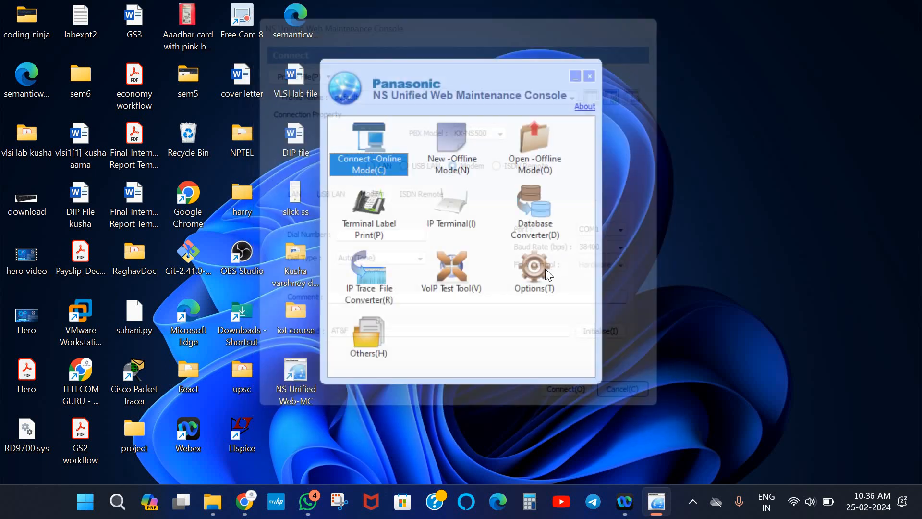
Create a new offline NS500 system and allow nsms through Windows Firewall
left_click(462, 166)
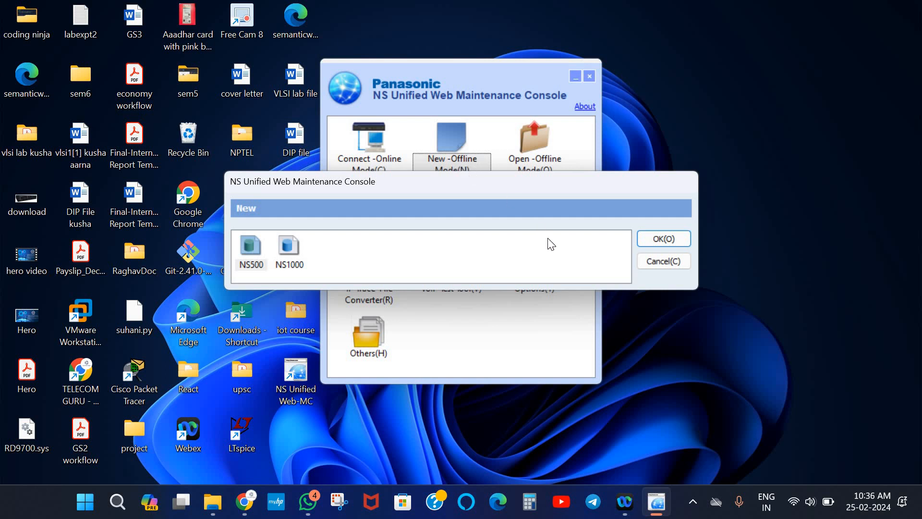
left_click(651, 239)
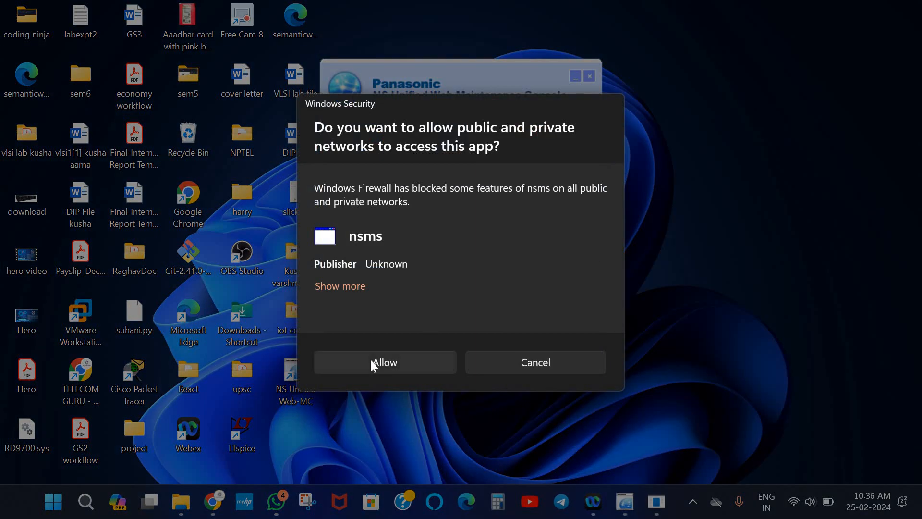
left_click(370, 361)
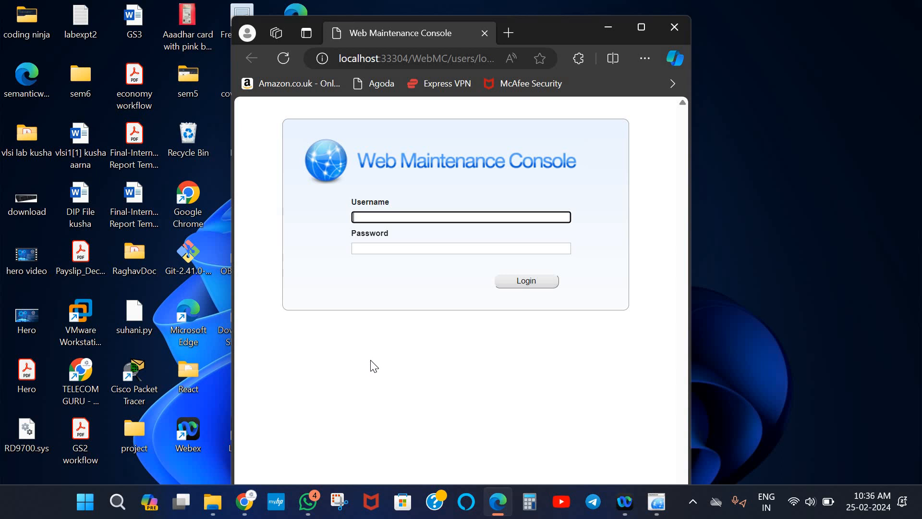
Log in as INSTALLER with its password, declining to save the password in the browser
type("INSTALLER")
left_click(464, 249)
type("1234")
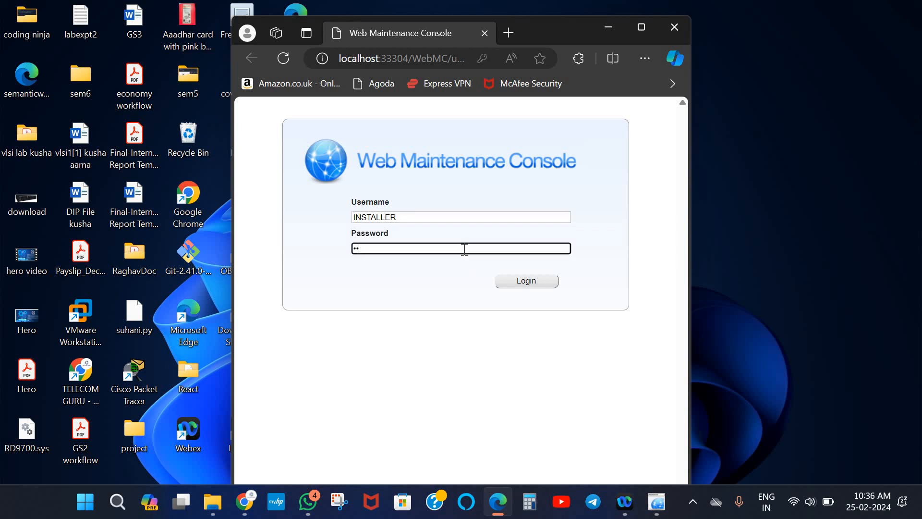
left_click(519, 280)
left_click(521, 282)
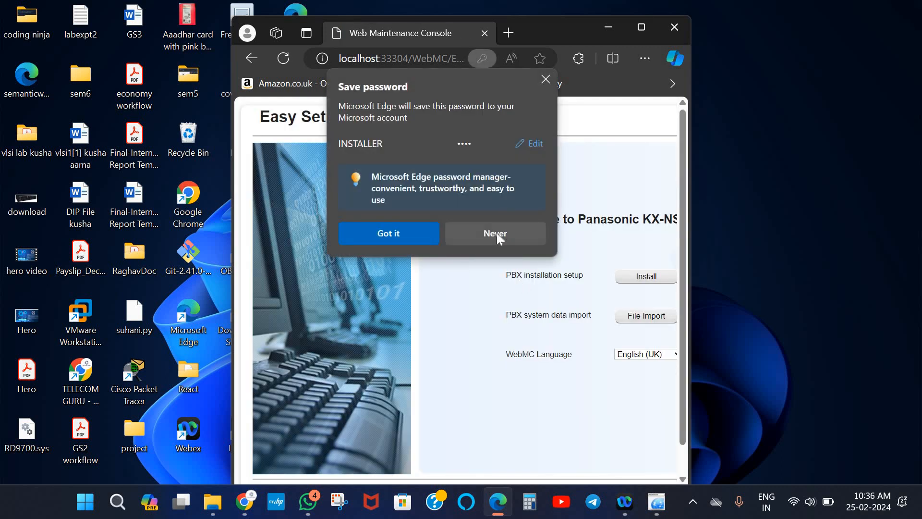
left_click(497, 233)
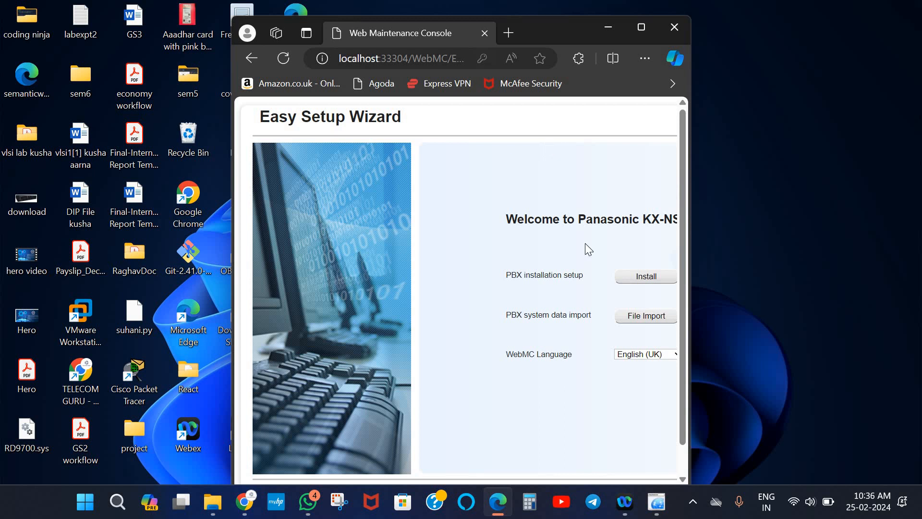
Begin installation, set and confirm a new installer password, and start the Setup Wizard
left_click(644, 281)
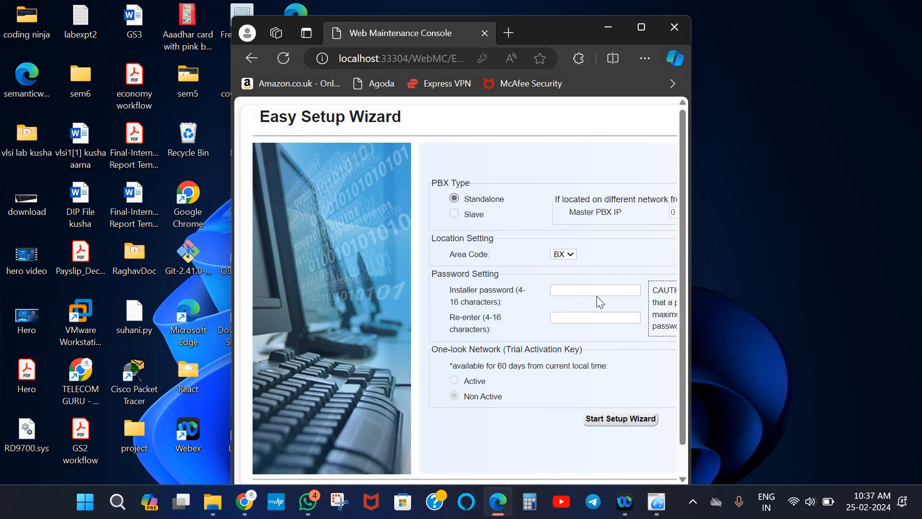
left_click(586, 291)
type("••")
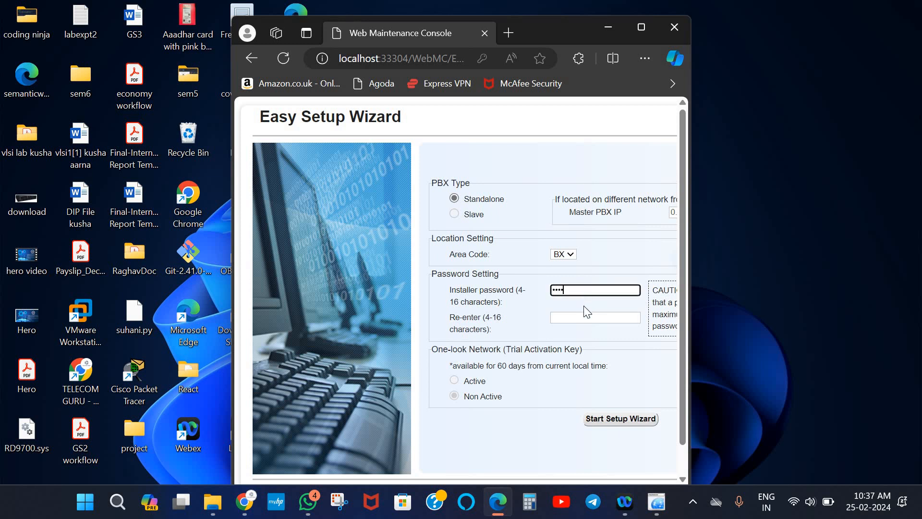
left_click(583, 318)
type("•••")
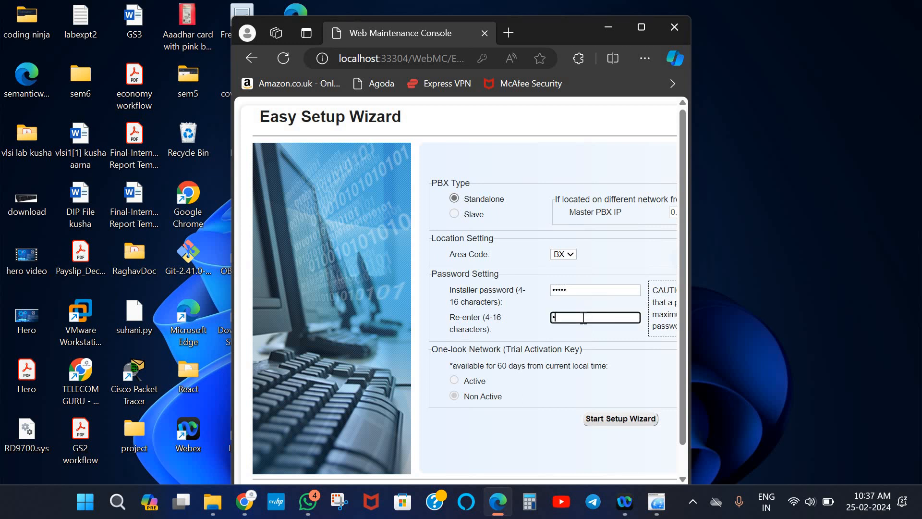
type("••")
left_click(599, 420)
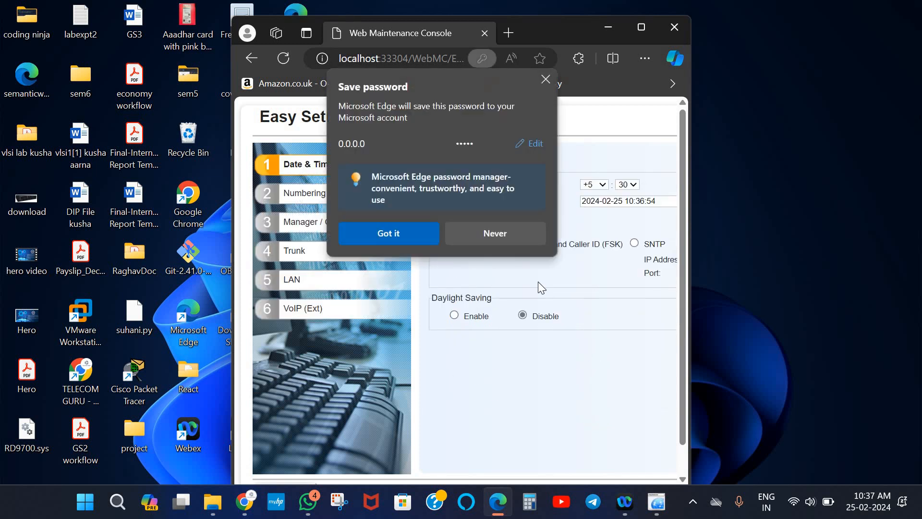
left_click(495, 235)
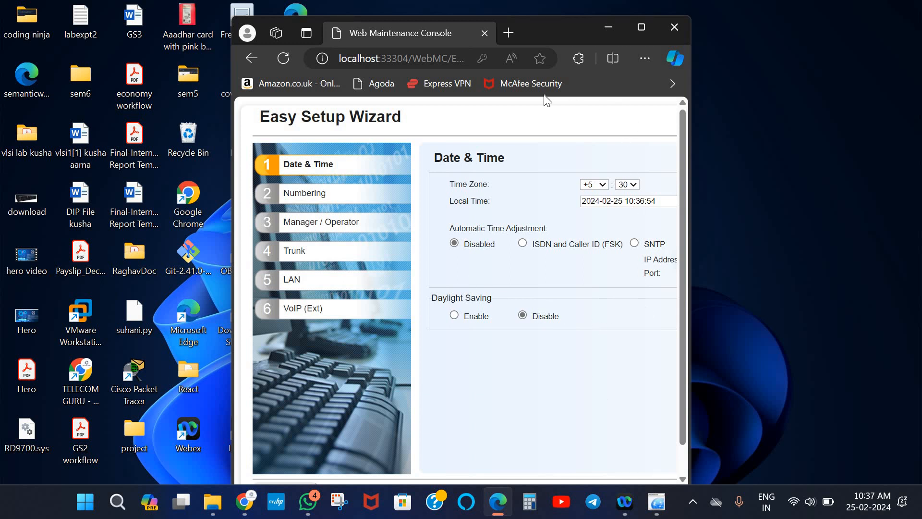
Set CO Access Dial to 9 and extension numbers to start from 201
left_click(639, 32)
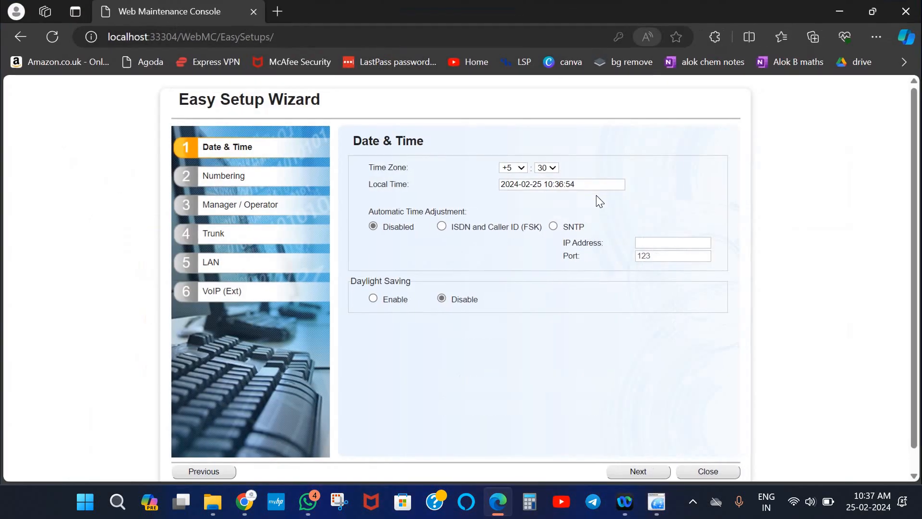
left_click(639, 472)
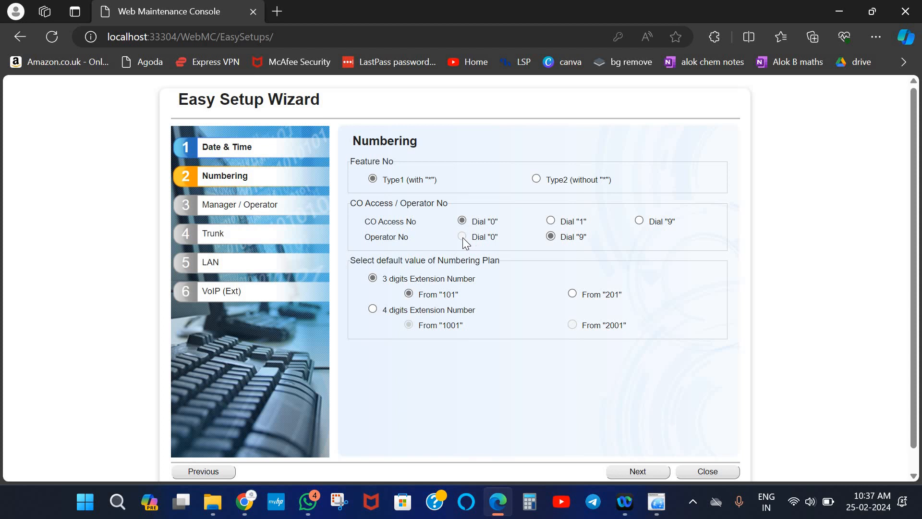
left_click(640, 221)
left_click(571, 294)
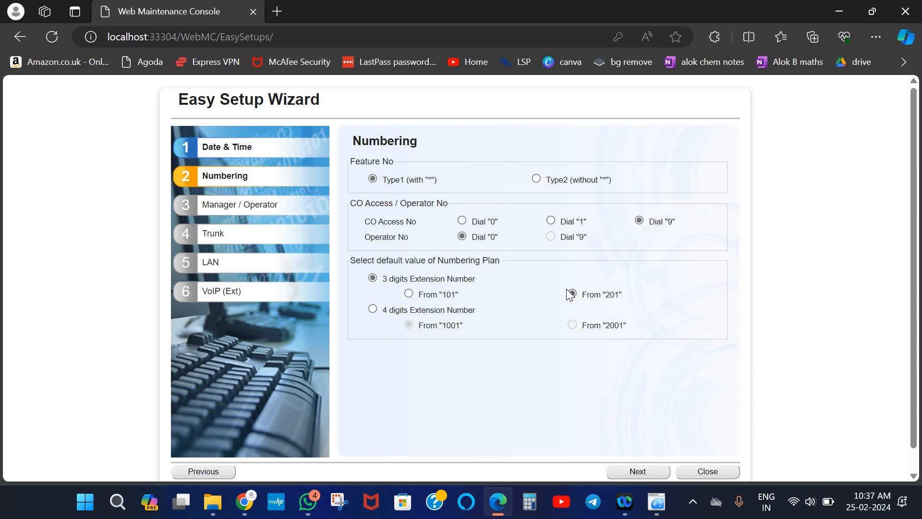
left_click(637, 473)
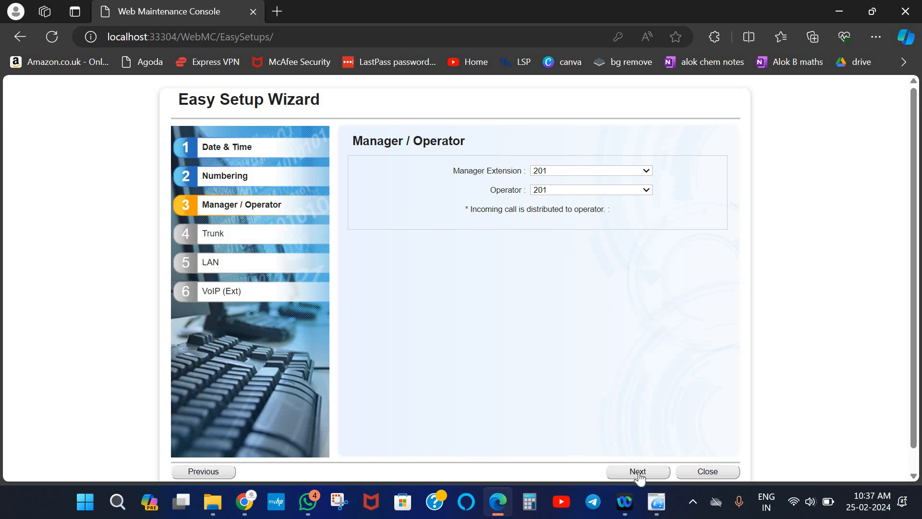
Accept defaults for Manager/Operator 201, Trunk and LAN pages, and finish on VoIP (Ext)
left_click(638, 472)
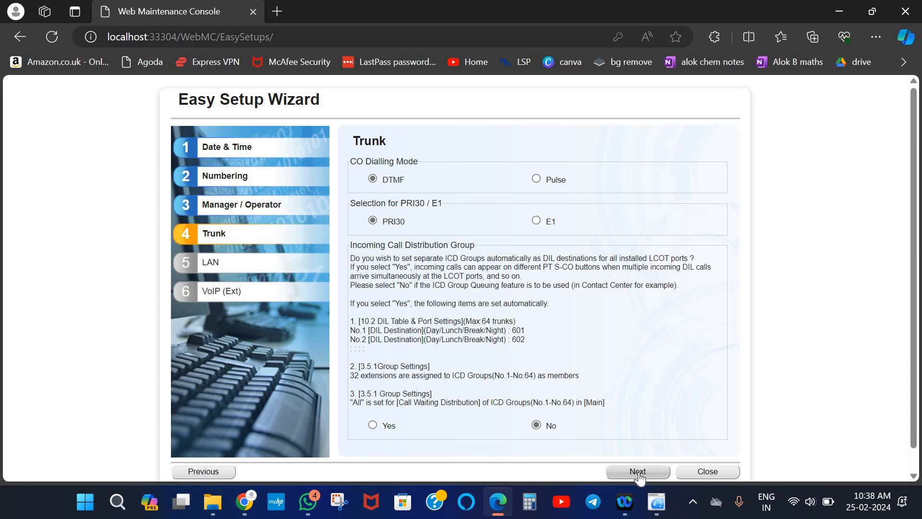
left_click(638, 472)
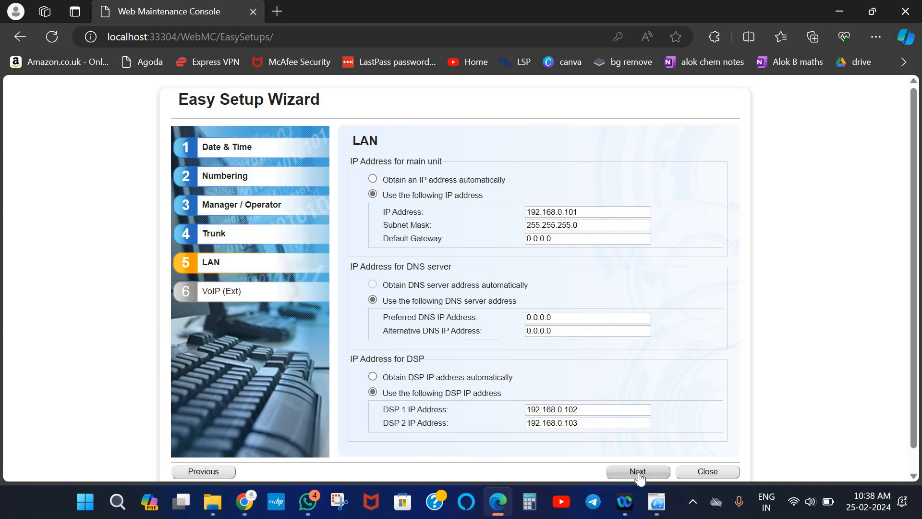
left_click(637, 471)
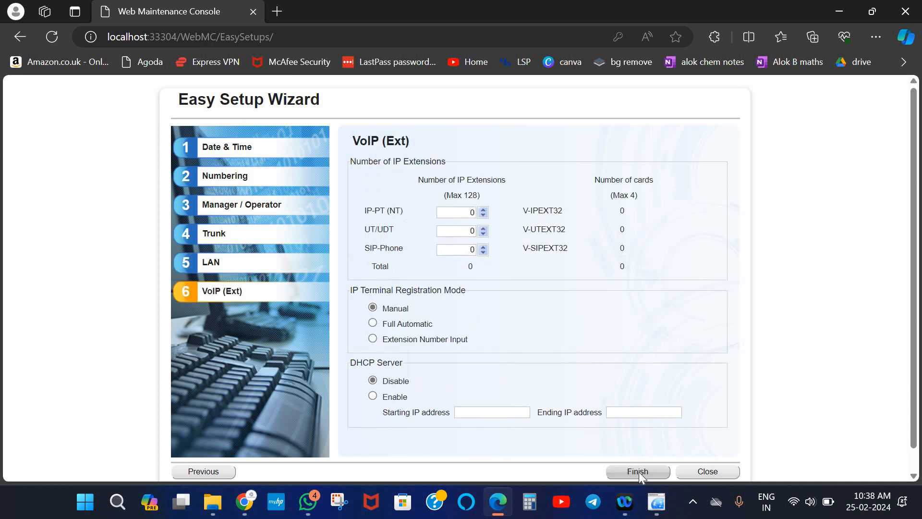
left_click(639, 472)
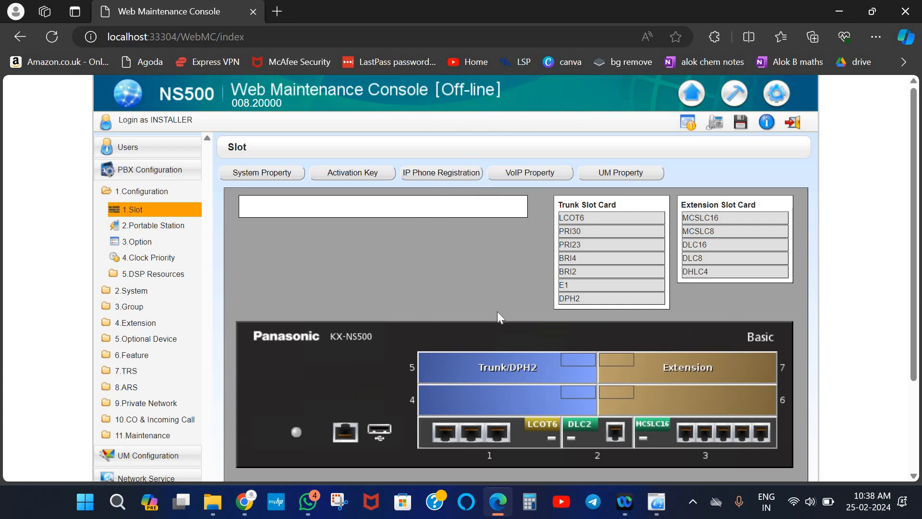
left_click(488, 437)
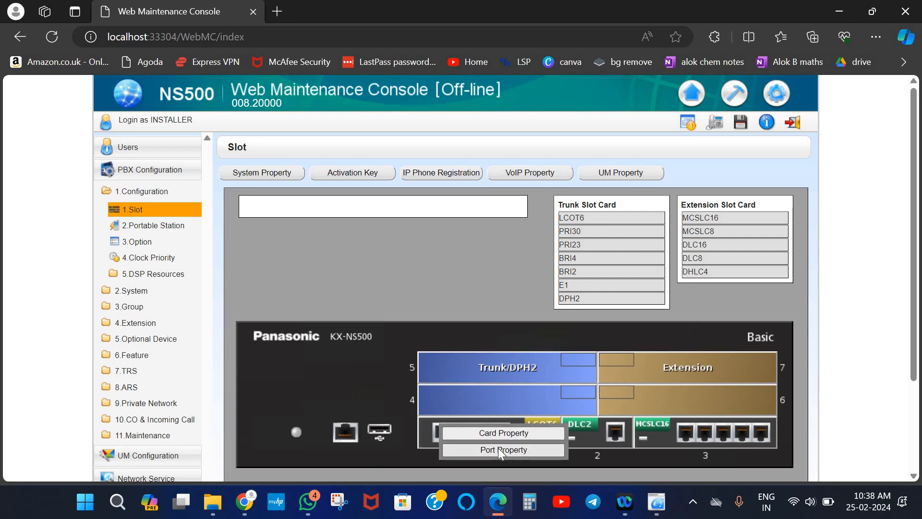
left_click(499, 449)
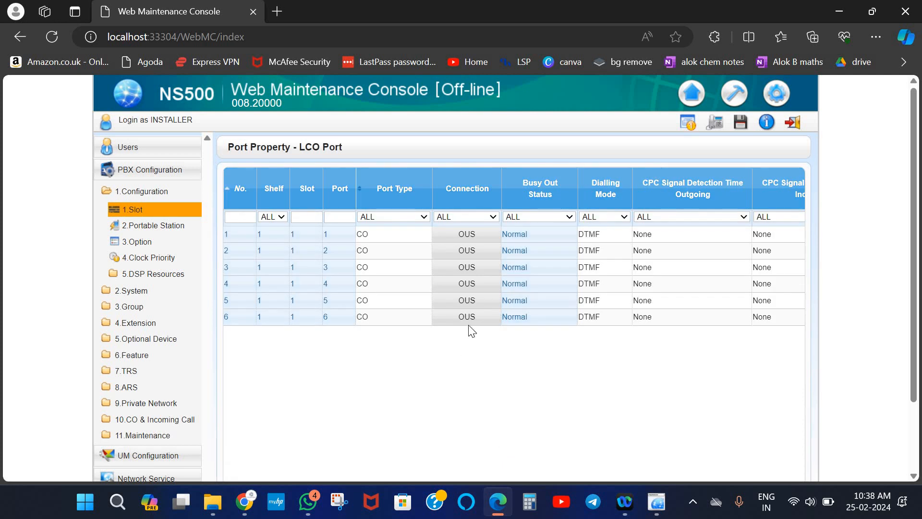
left_click(468, 273)
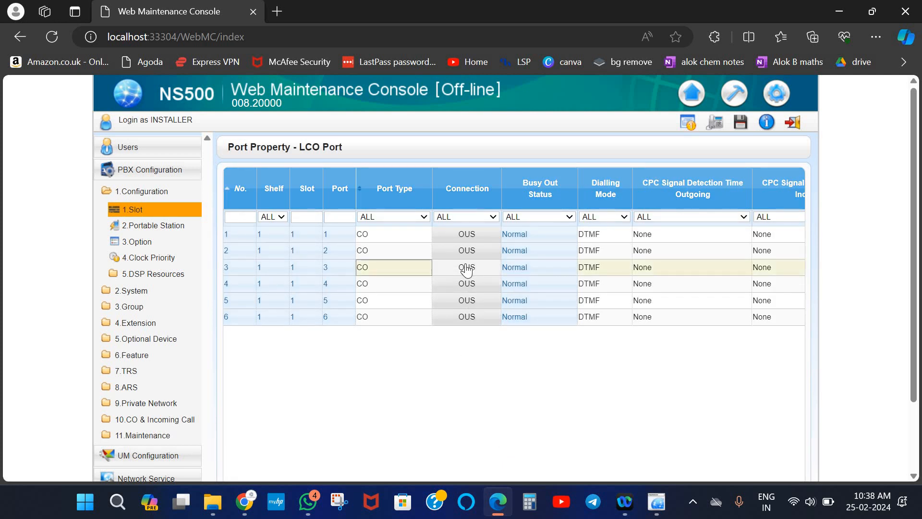
left_click(465, 241)
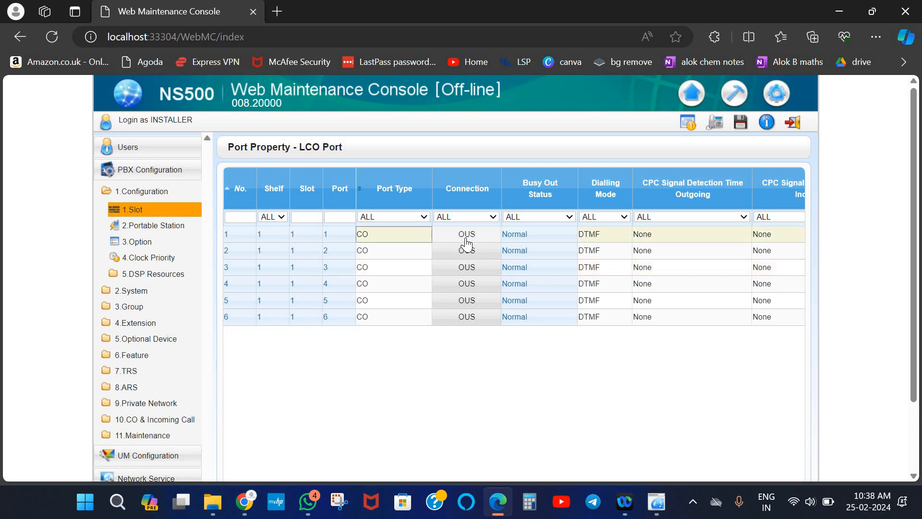
left_click(406, 247)
left_click(409, 234)
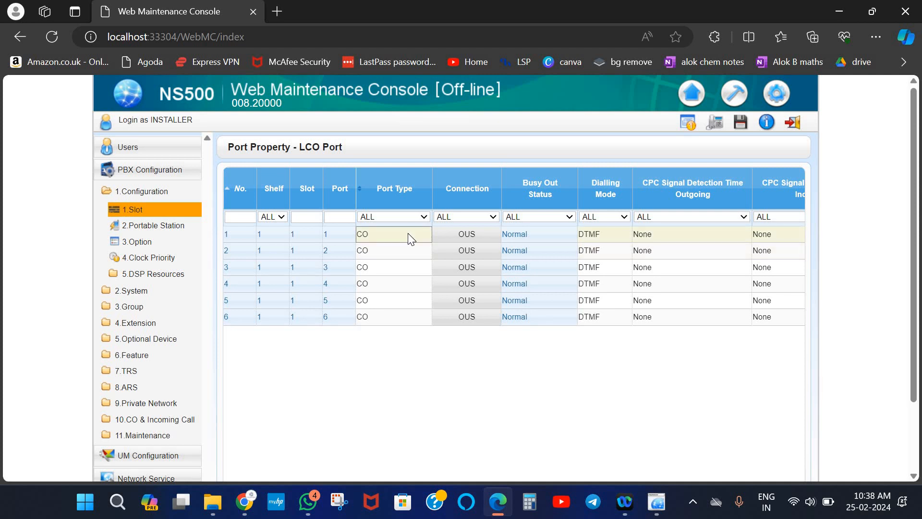
left_click(409, 234)
left_click(456, 235)
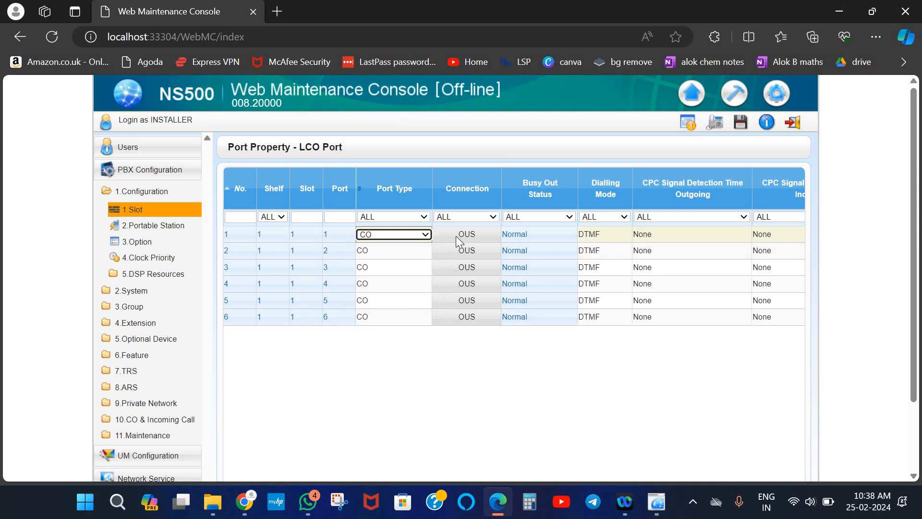
left_click(456, 242)
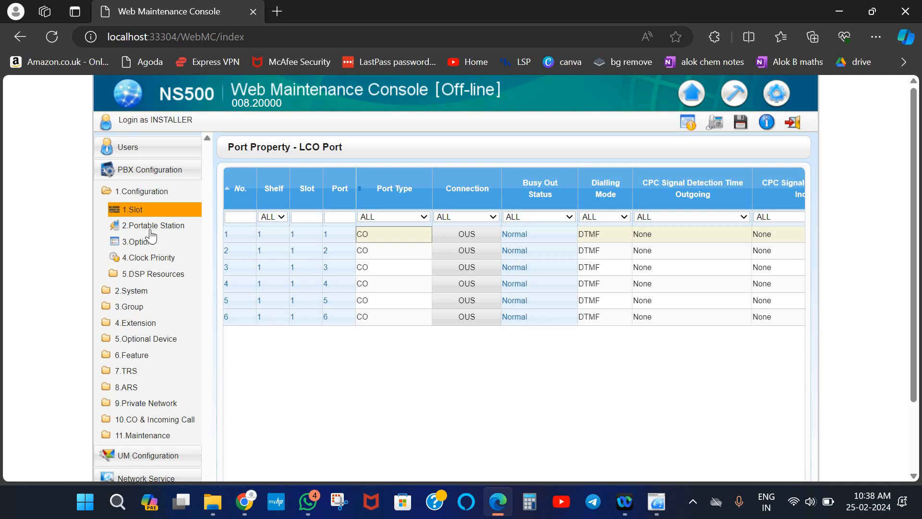
Open 4.Extension > 1.Wired Extension > 1.Extension Settings and scroll the 44 extensions from 201
left_click(137, 323)
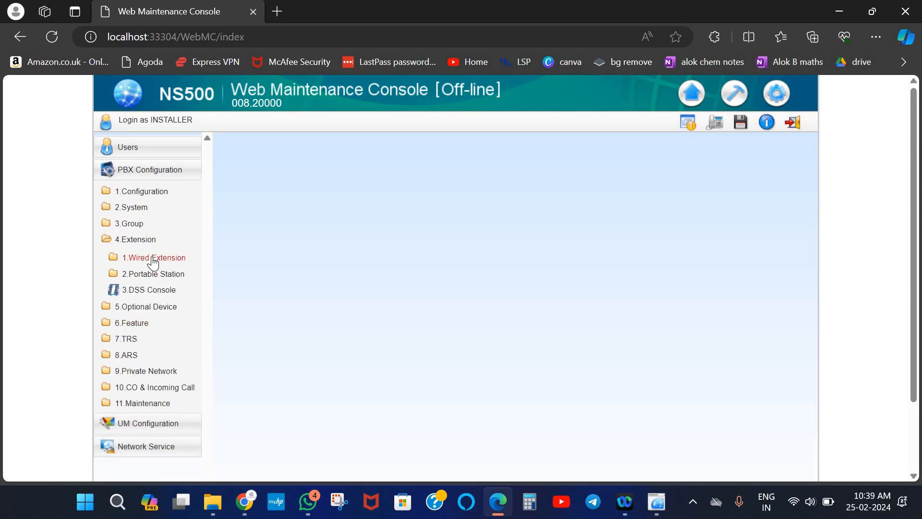
left_click(153, 260)
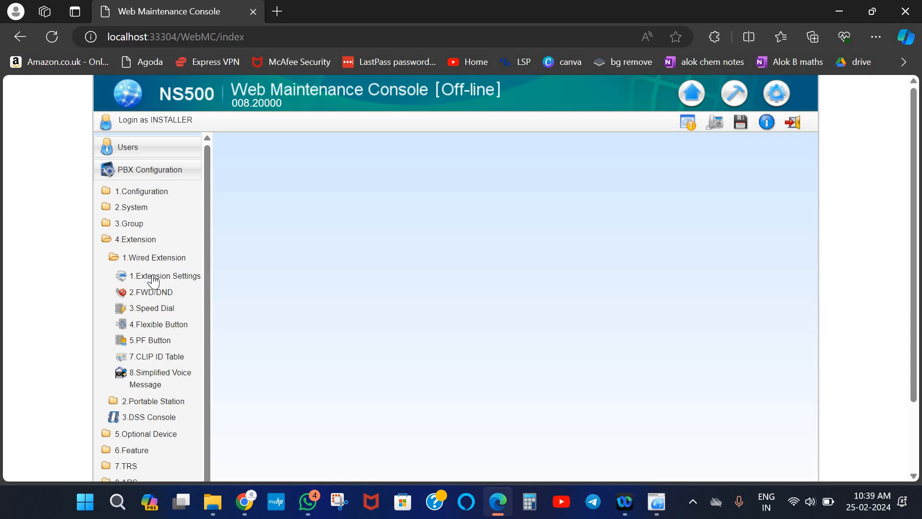
left_click(153, 278)
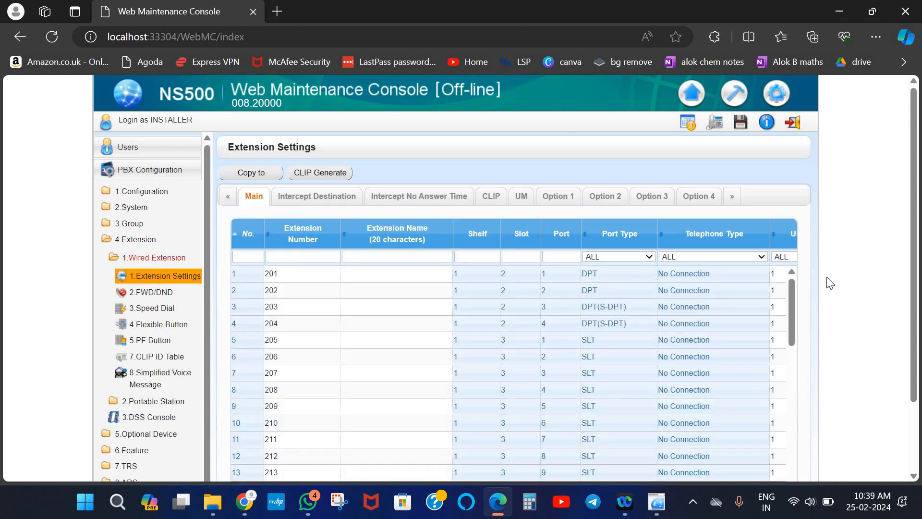
left_click_drag(789, 300, 807, 258)
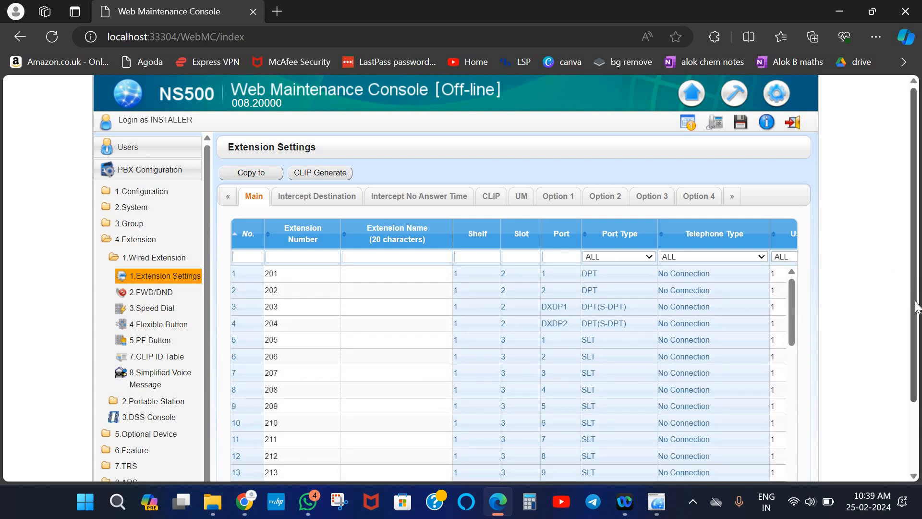
scroll(919, 336, "down", 2)
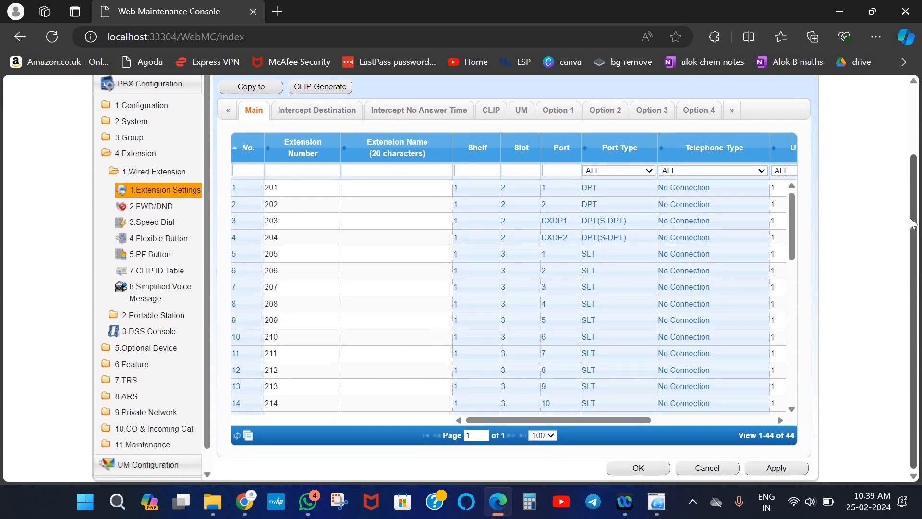
scroll(181, 273, "up", 2)
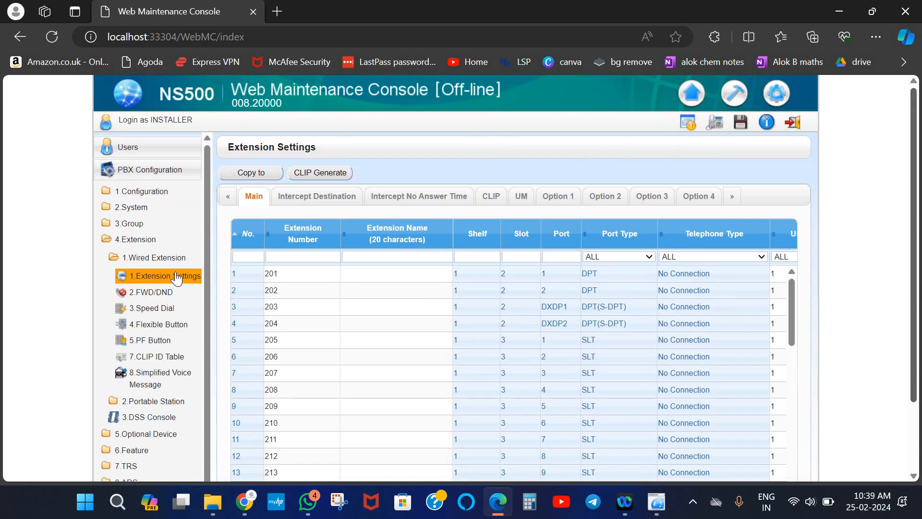
In Numbering Plan 1.Main Features, clear TIE Line Access code 7, then apply and save
left_click(131, 207)
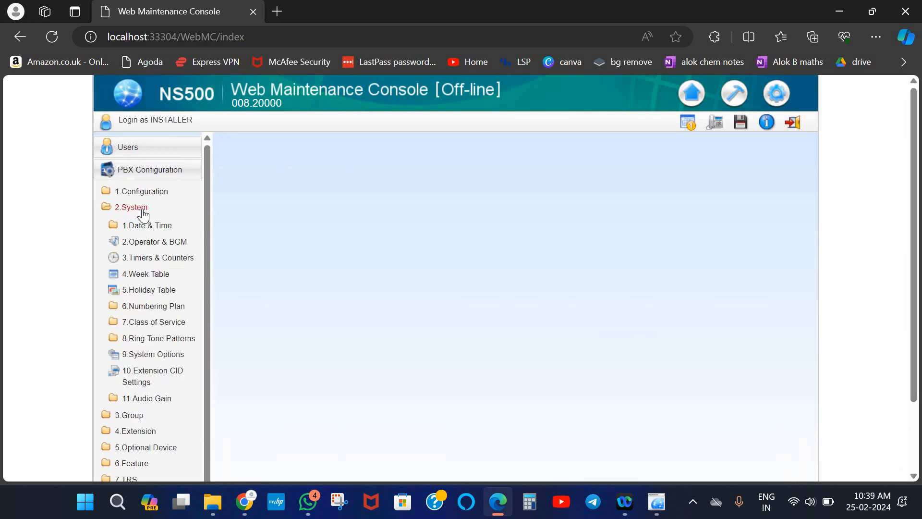
left_click(154, 307)
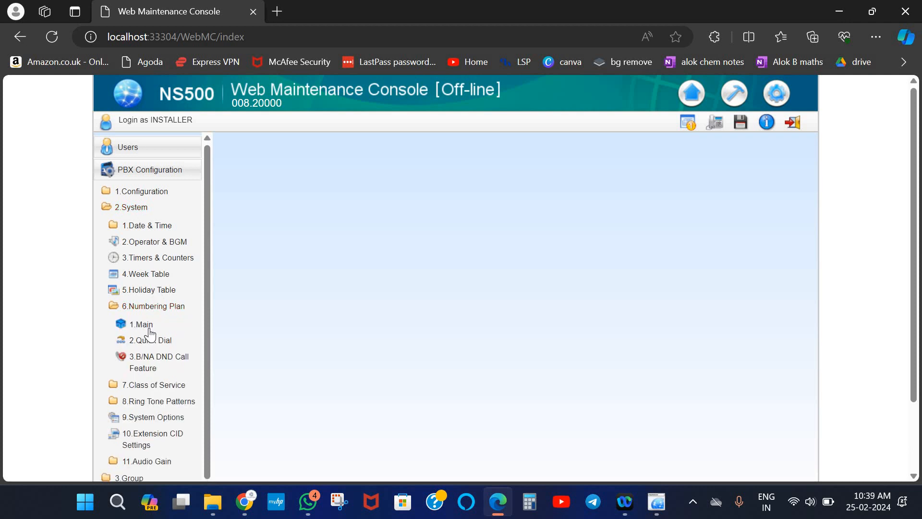
left_click(142, 324)
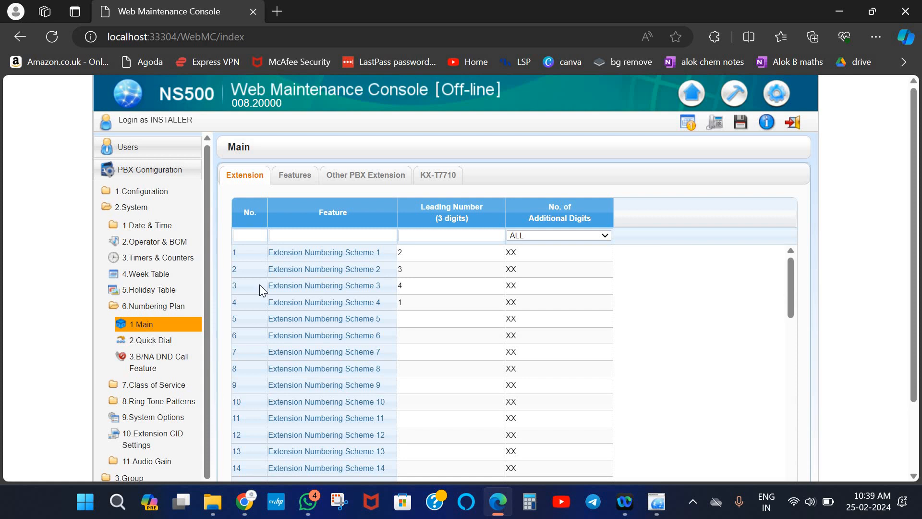
left_click(301, 179)
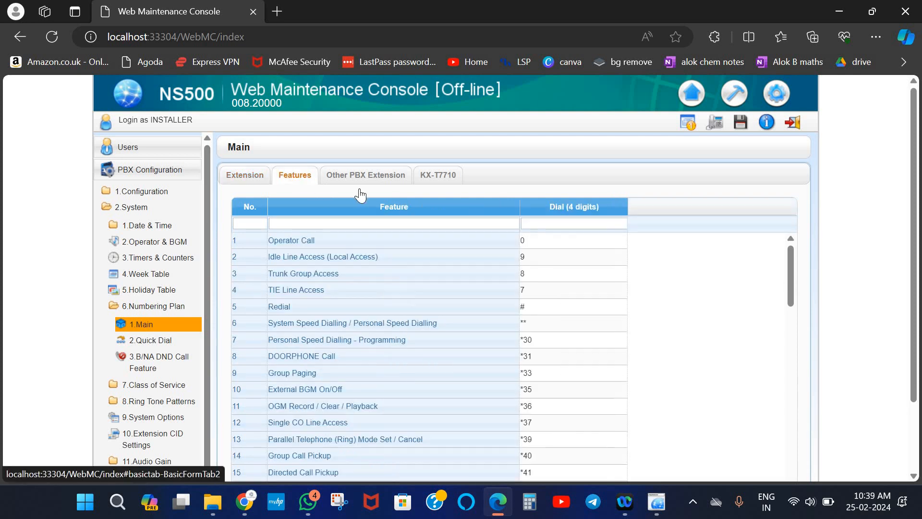
left_click(544, 293)
key("BackSpace")
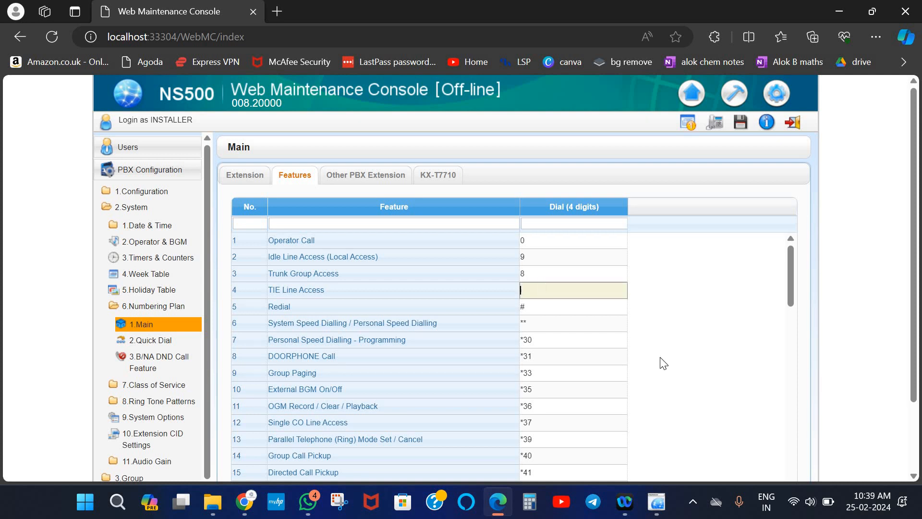
scroll(827, 472, "down", 2)
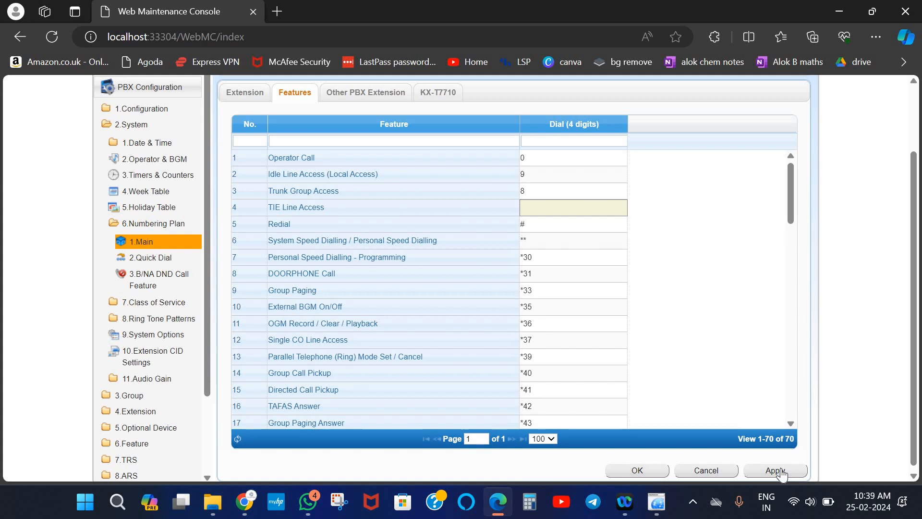
left_click(775, 471)
left_click(640, 470)
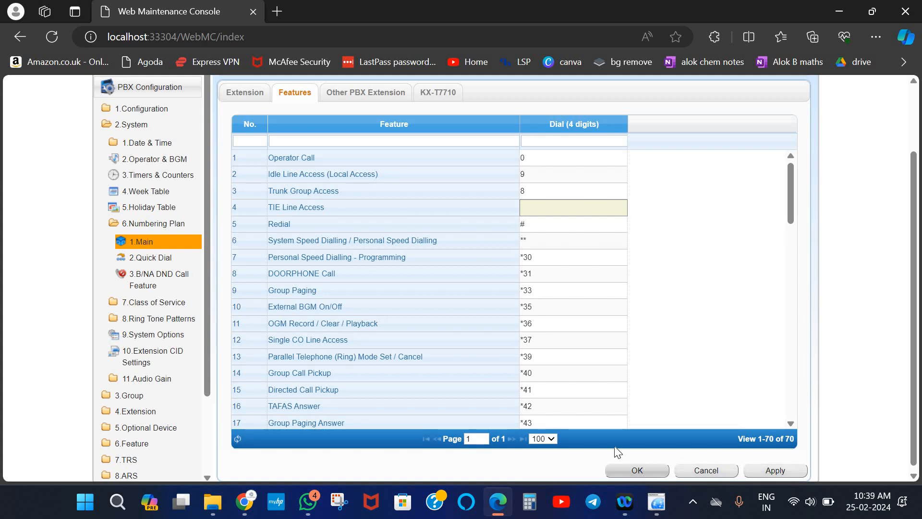
Map Quick Dialling 1's dial code 7 to phone number *4001, save it, and recheck the entry
left_click(153, 260)
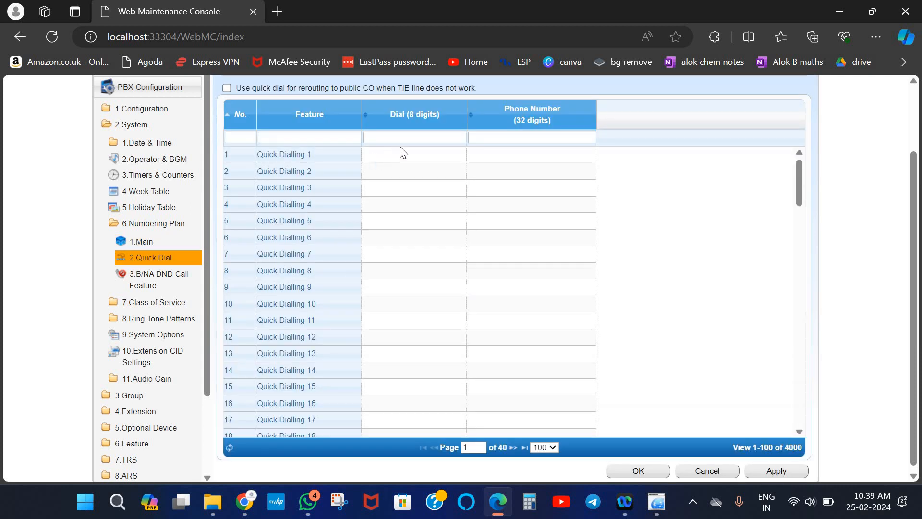
left_click(406, 160)
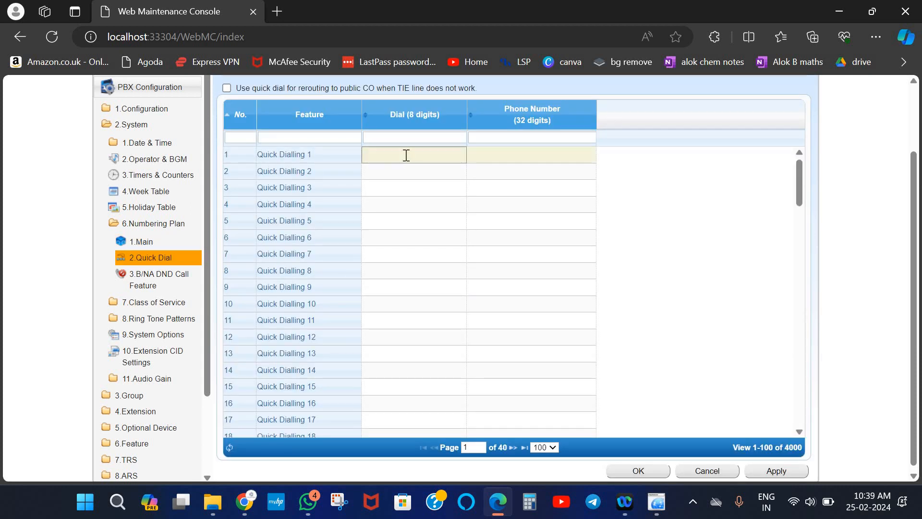
type("7")
left_click(491, 157)
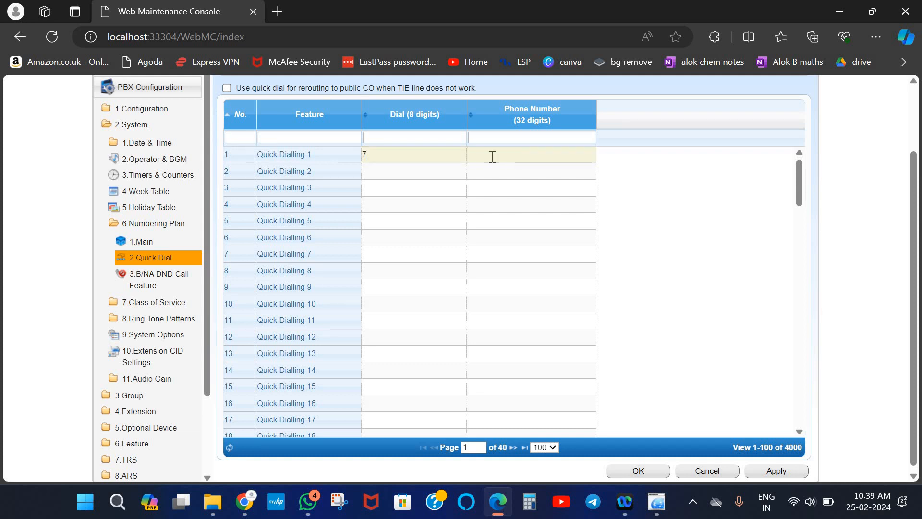
type("*4001")
left_click(773, 472)
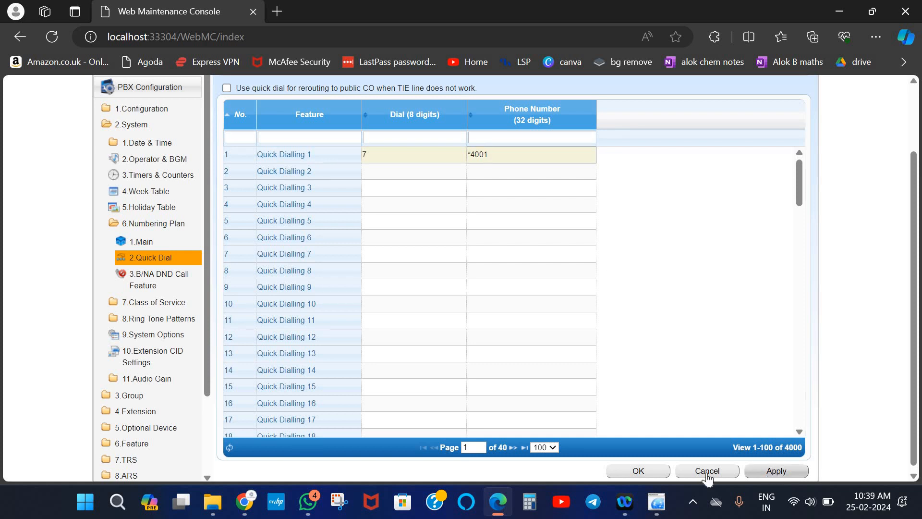
left_click(649, 469)
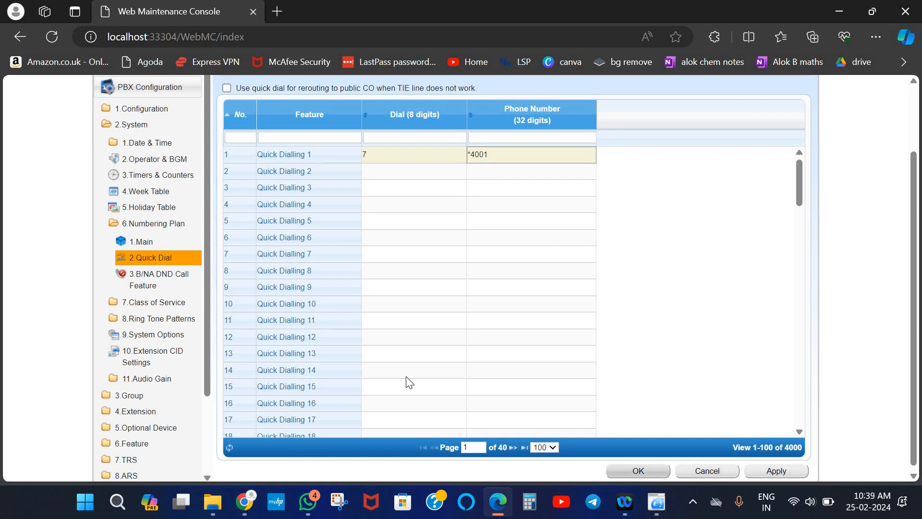
left_click(149, 263)
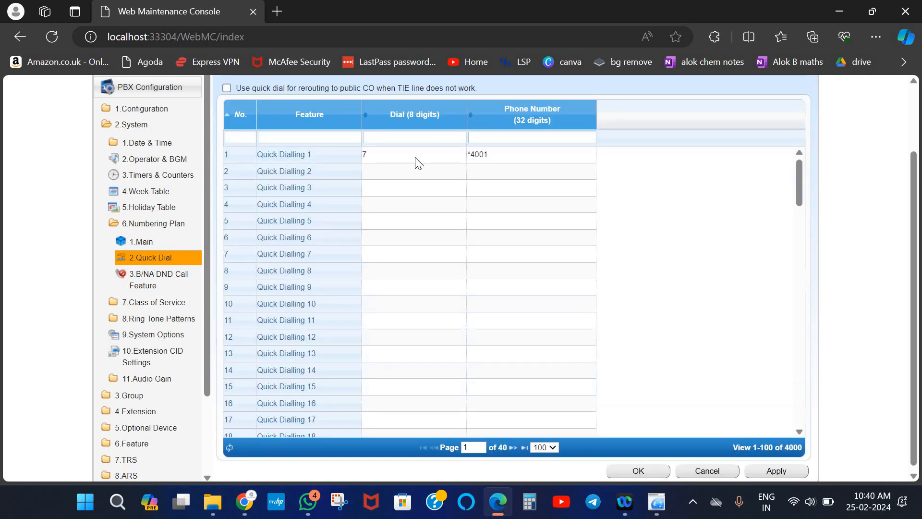
left_click(631, 473)
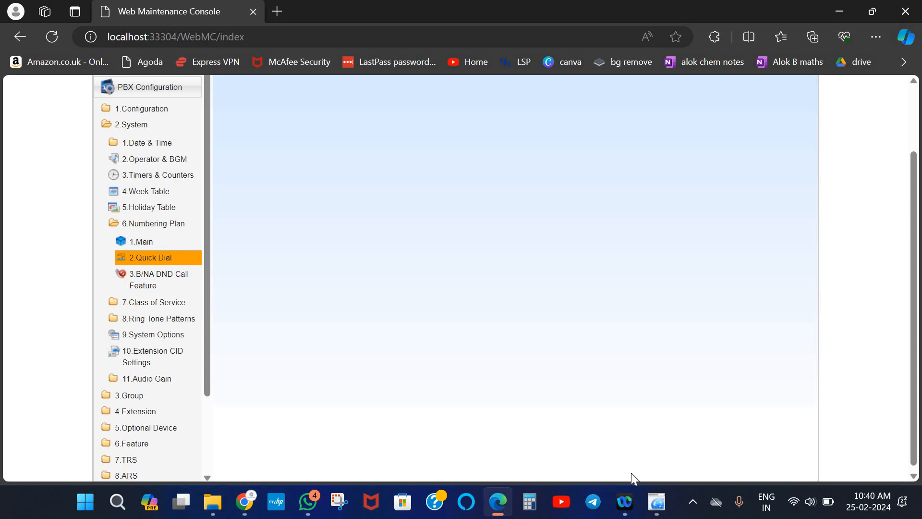
Open the Wired Extension Settings table and bring the COS column into view
left_click(135, 413)
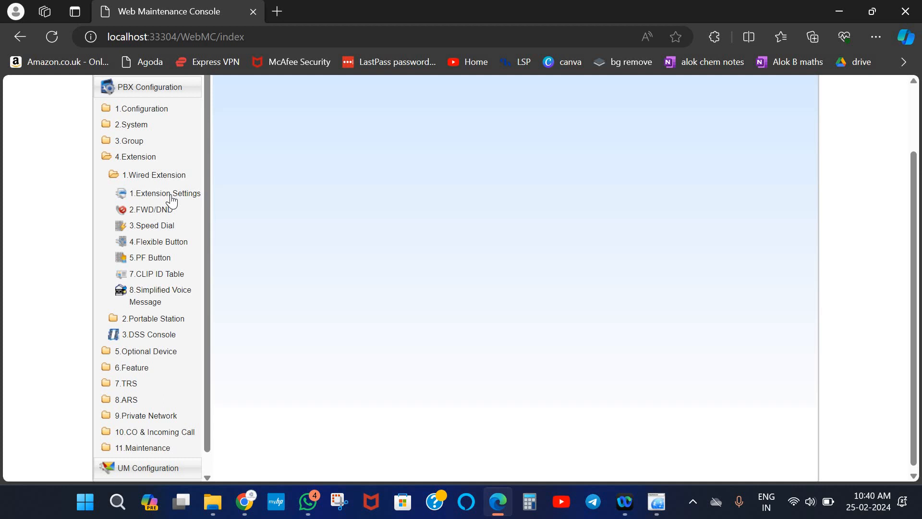
left_click(165, 193)
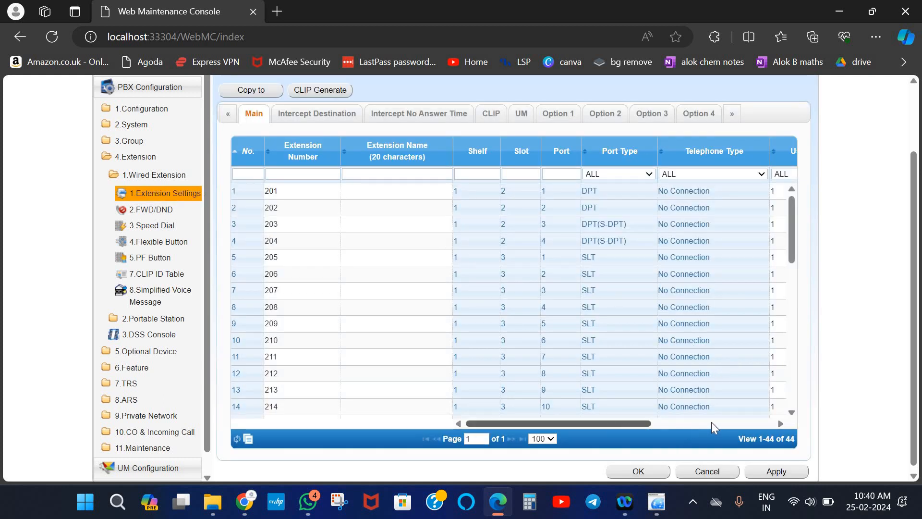
scroll(718, 422, "right", 4)
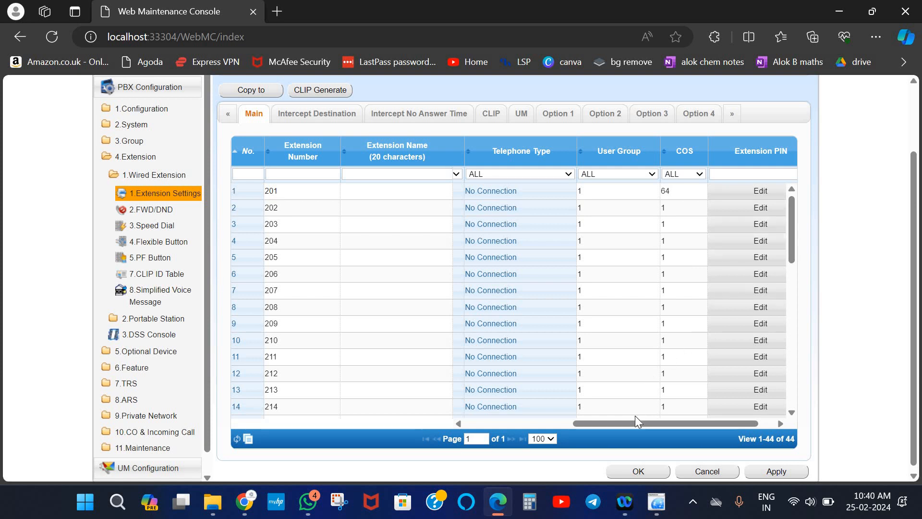
left_click_drag(633, 421, 497, 414)
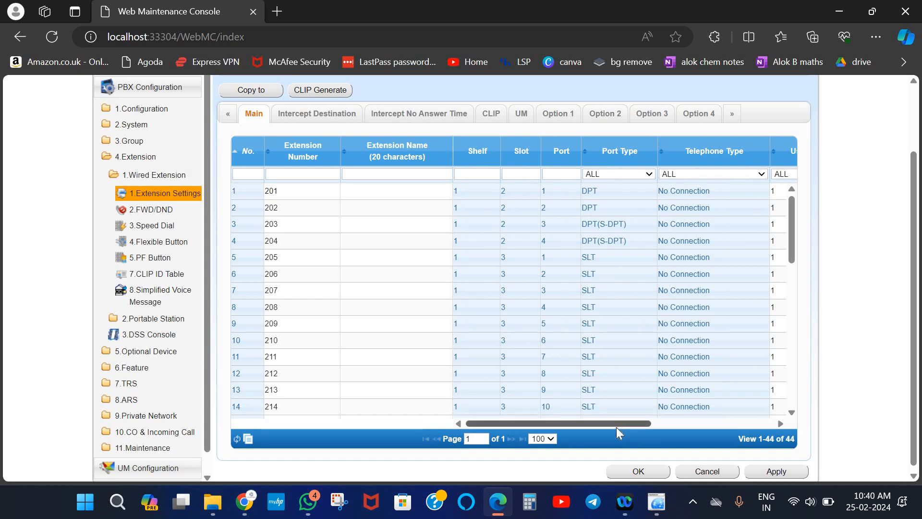
left_click(724, 422)
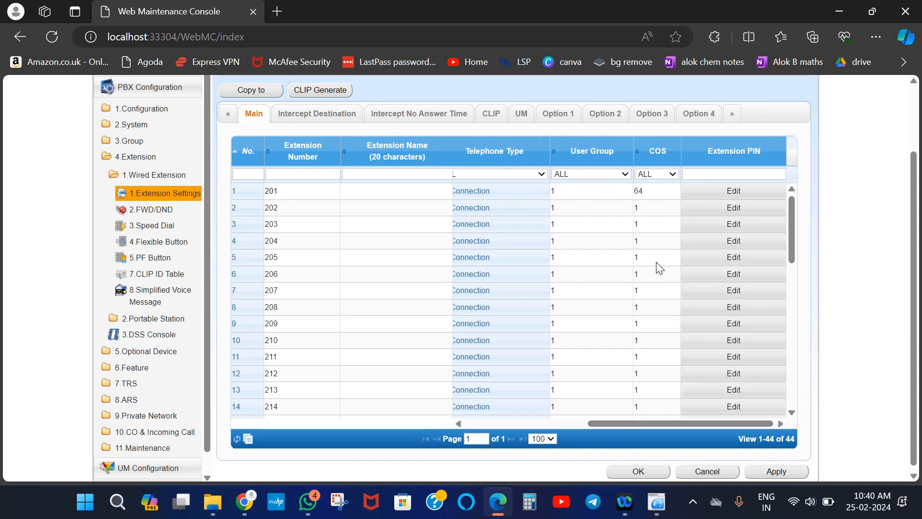
Set extensions 205 and 206 to COS 7 and save the extension settings
left_click(656, 261)
left_click(656, 260)
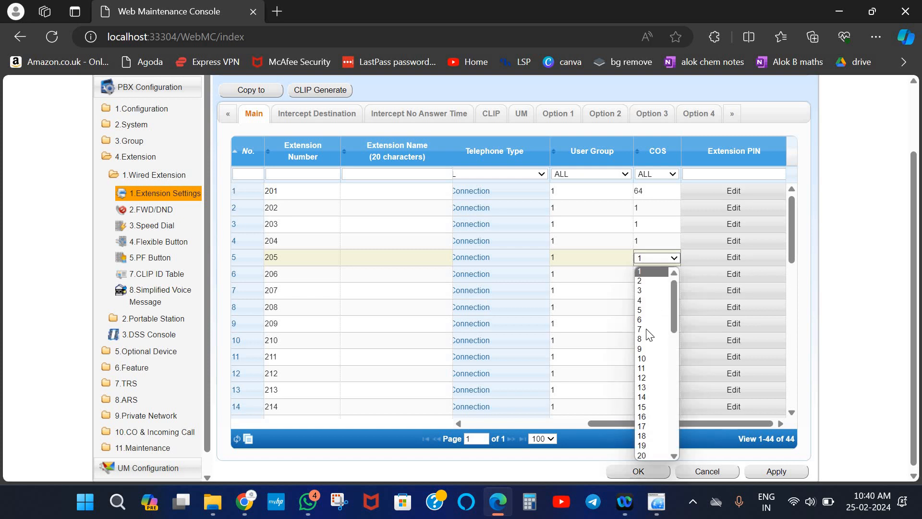
left_click(651, 329)
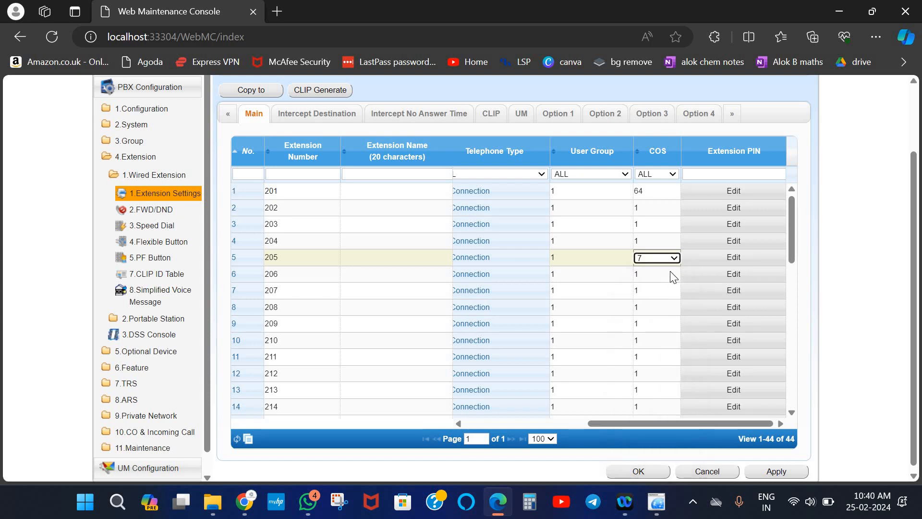
left_click(672, 276)
left_click(670, 275)
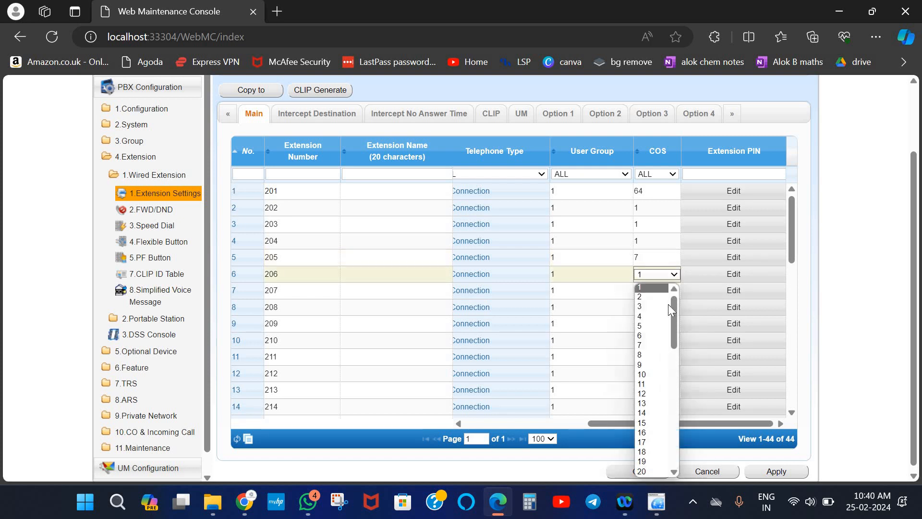
left_click(651, 345)
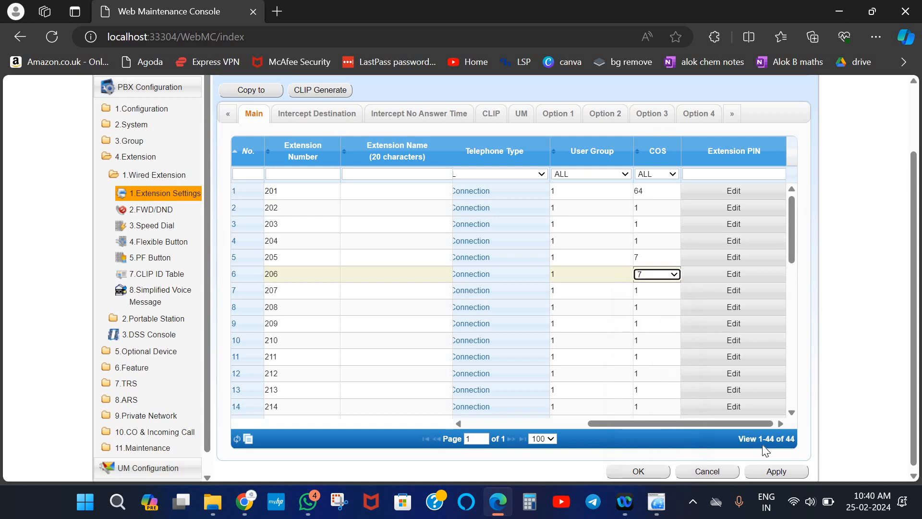
left_click(767, 475)
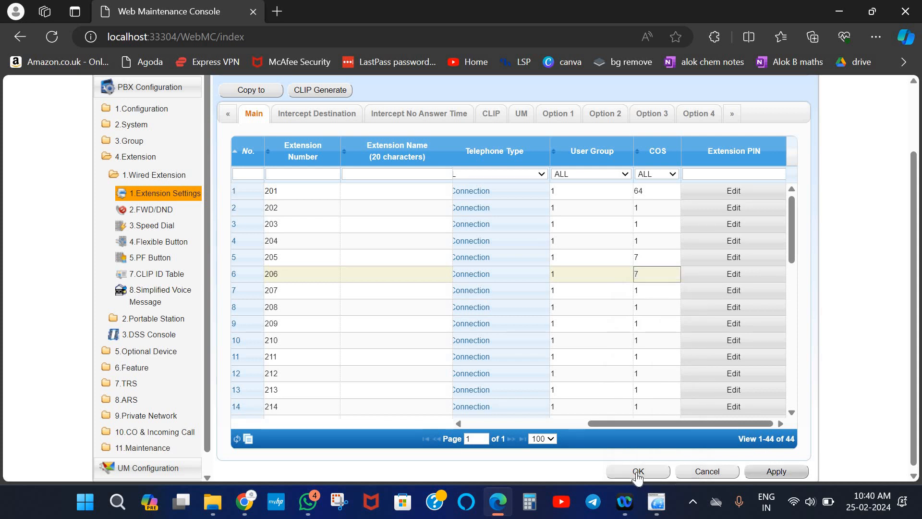
left_click(637, 471)
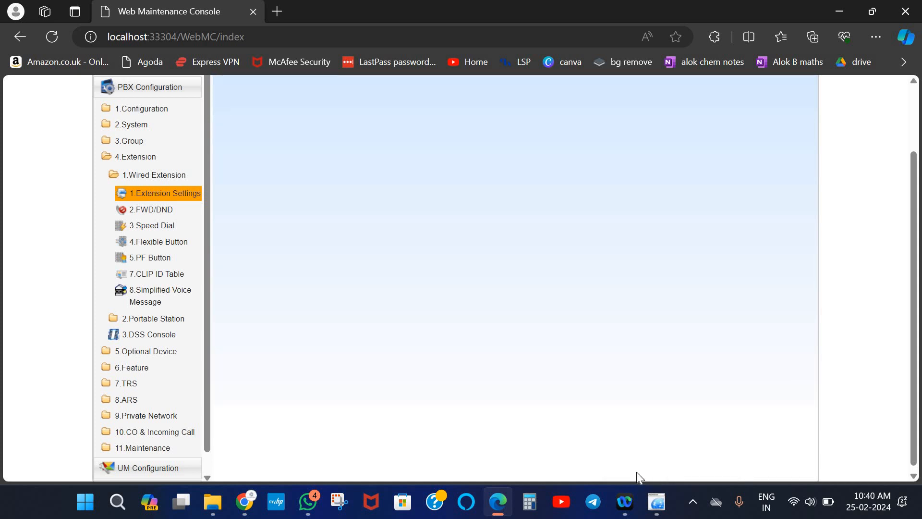
Open the DIL table and enter daytime destination 201 for lines 1–3
left_click(141, 430)
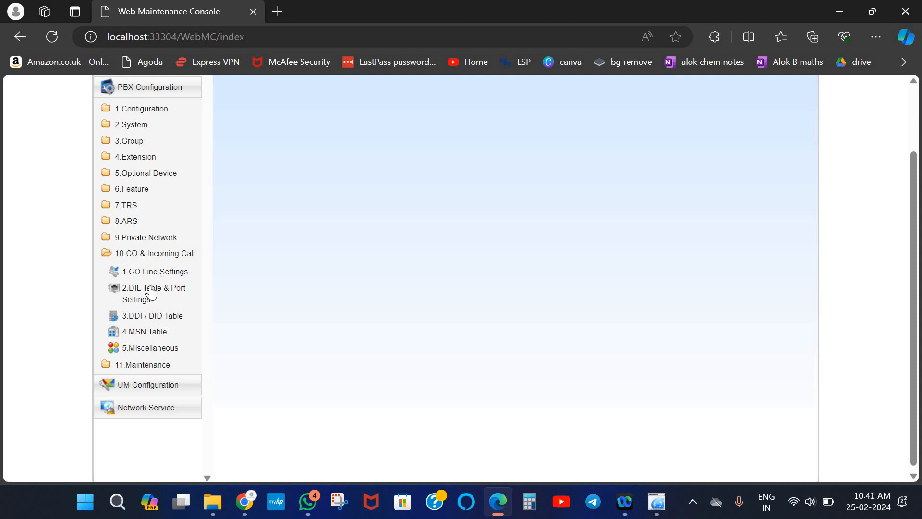
left_click(151, 292)
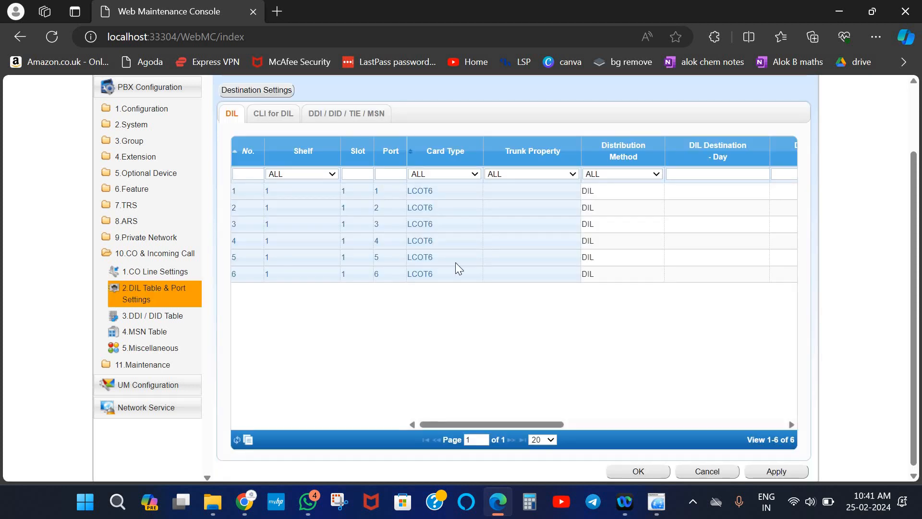
left_click(722, 195)
type("201")
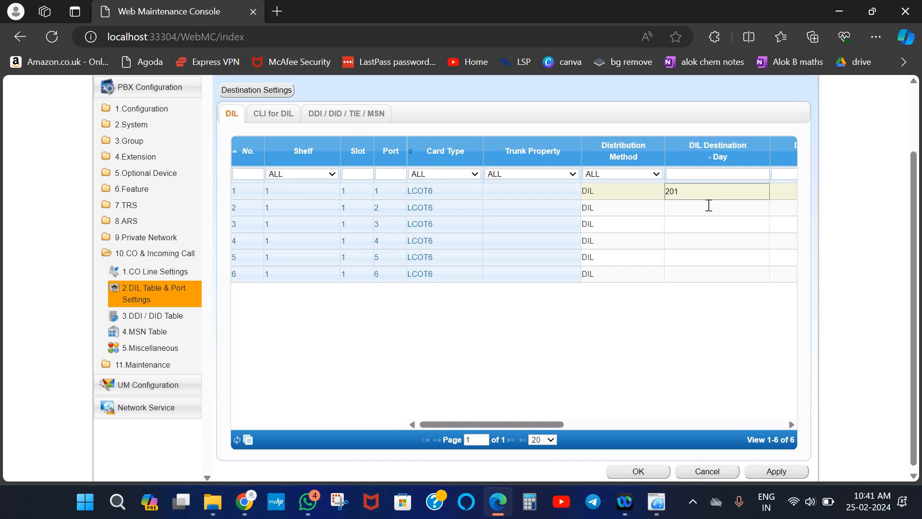
left_click(708, 205)
type("201")
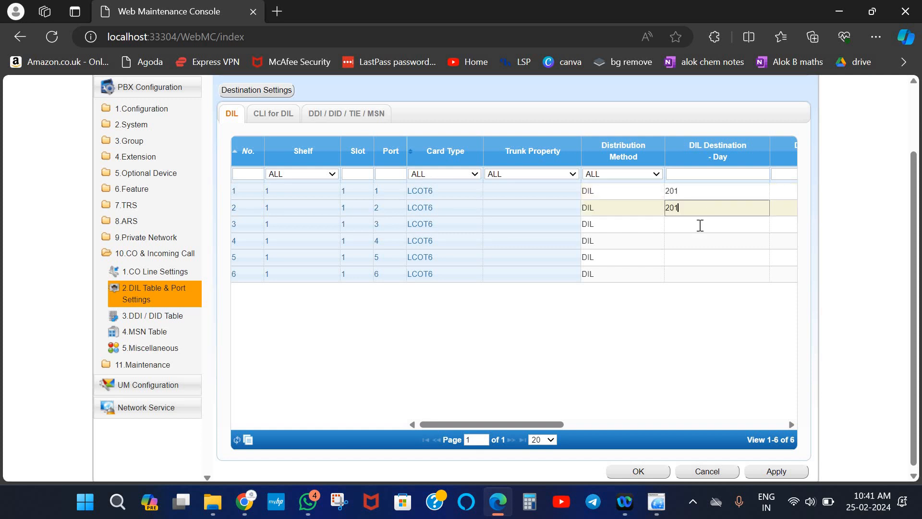
left_click(700, 226)
type("201")
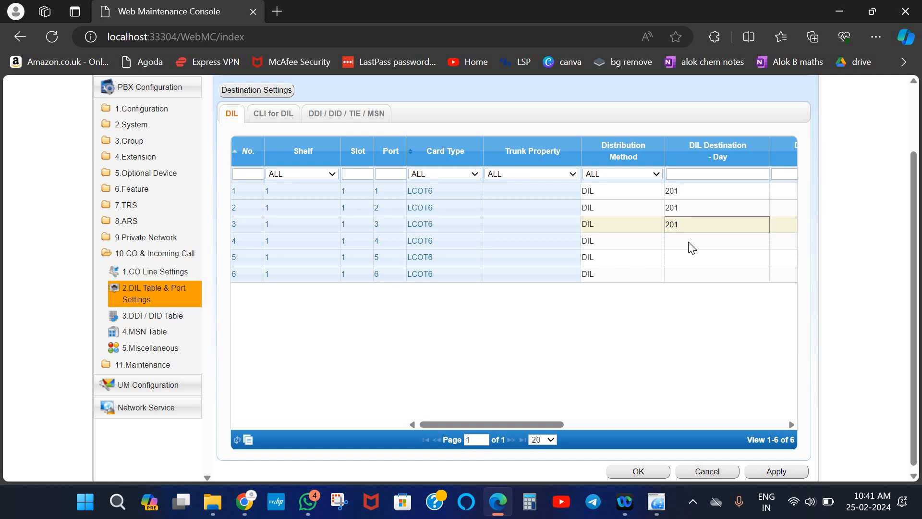
Enter daytime DIL destination 201 for lines 4–6, correcting mistyped digits
left_click(690, 245)
type("01")
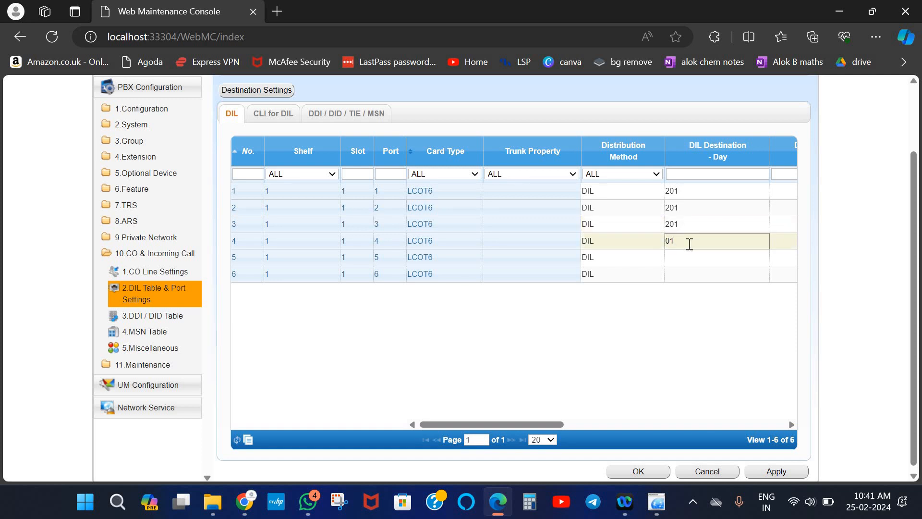
key("BackSpace")
key("BackSpace")
type("201")
left_click(687, 256)
type("01")
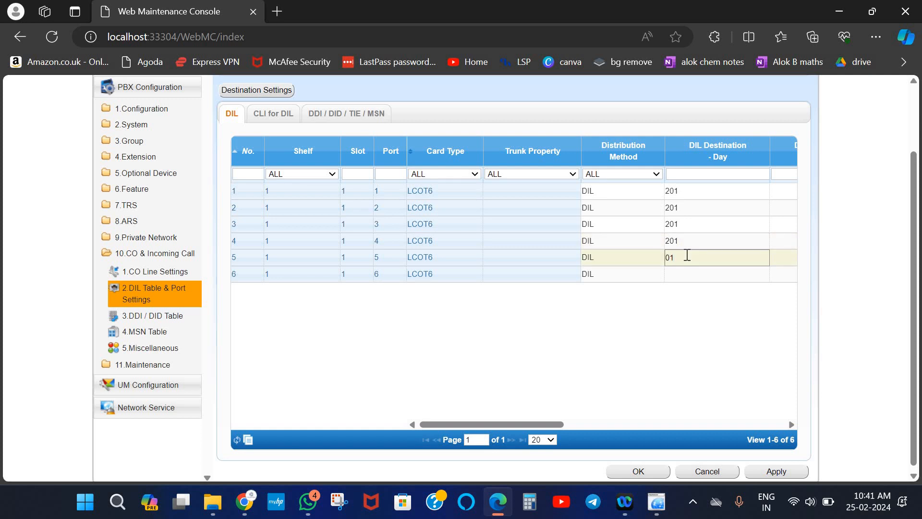
key("BackSpace")
type("01")
left_click(677, 274)
type("201")
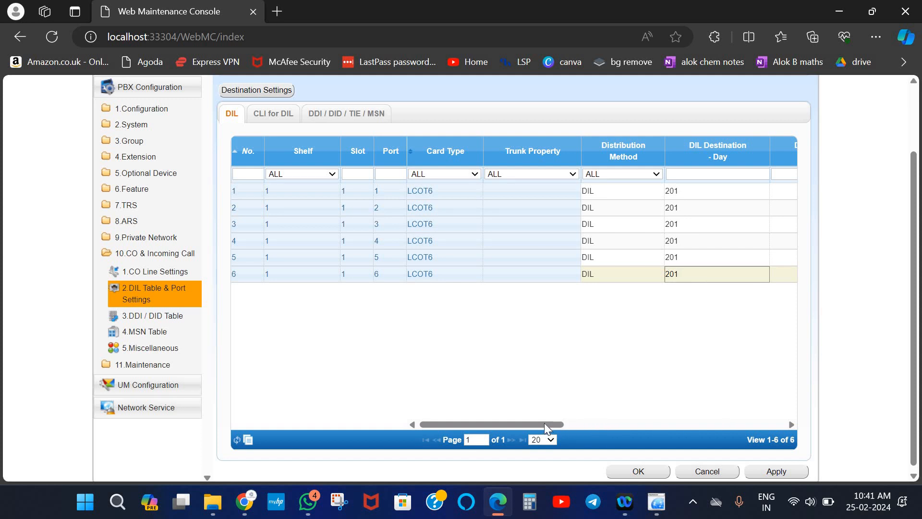
Set the night DIL destination to 215 for all six ports and save the table
left_click_drag(545, 425, 679, 424)
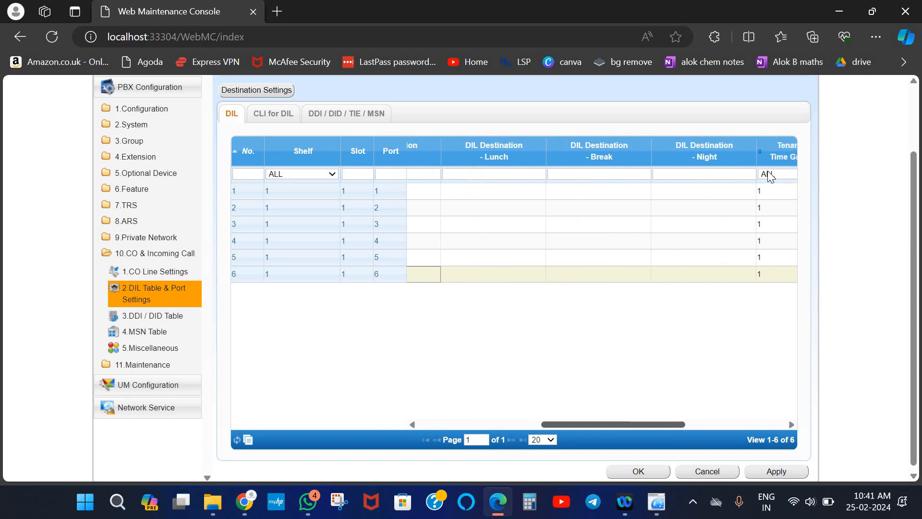
left_click(652, 190)
type("2")
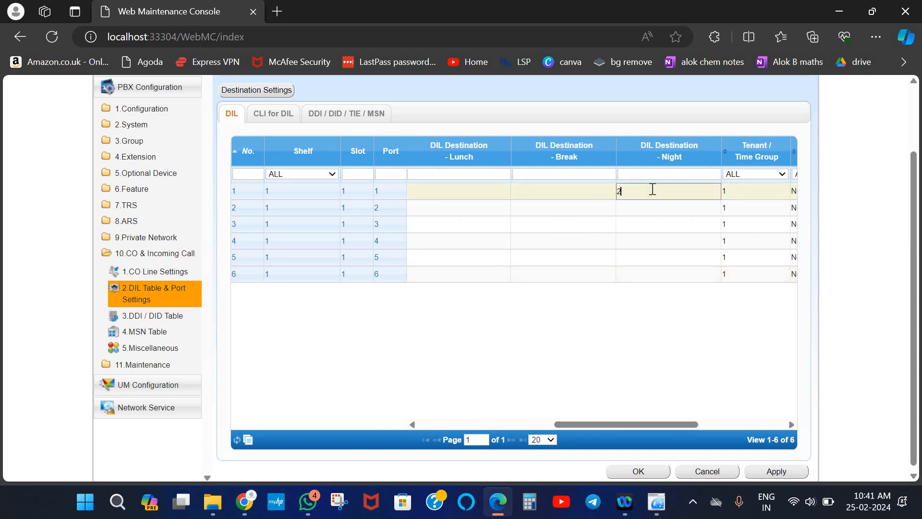
type("15")
left_click(648, 207)
type("215")
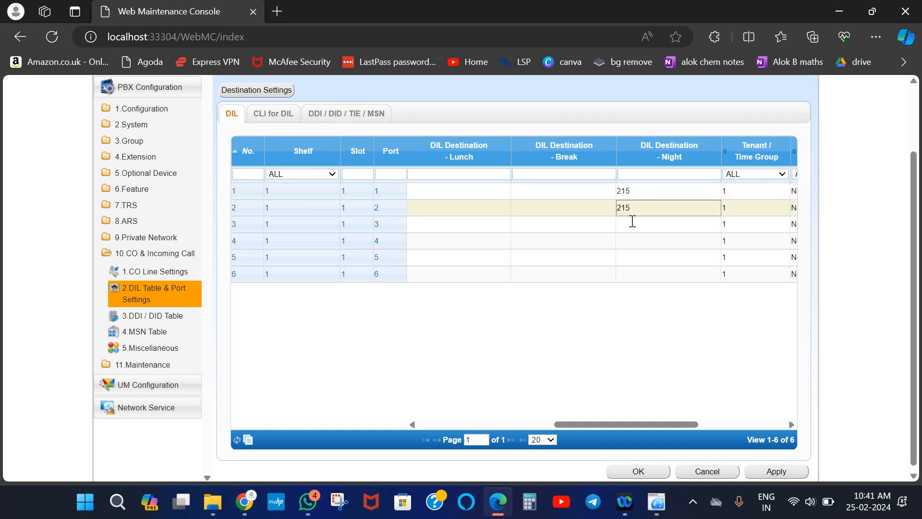
left_click(632, 221)
type("215")
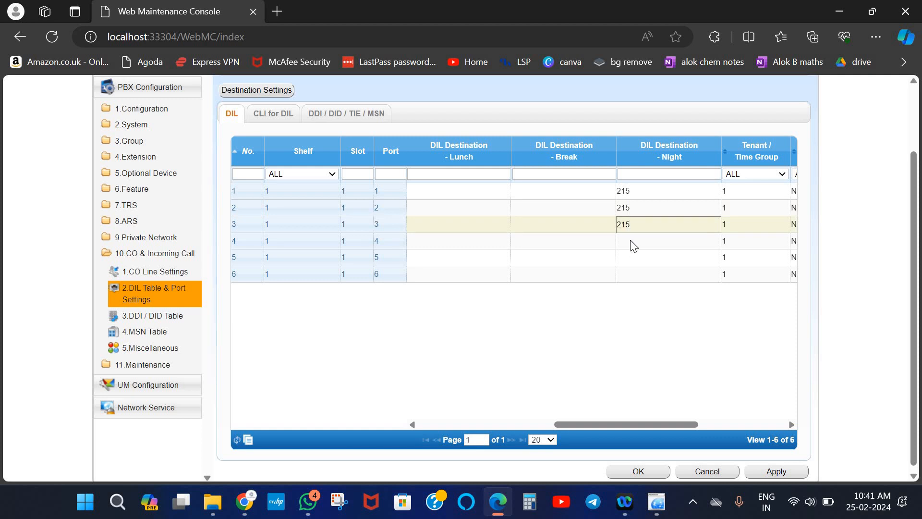
left_click(631, 240)
type("2")
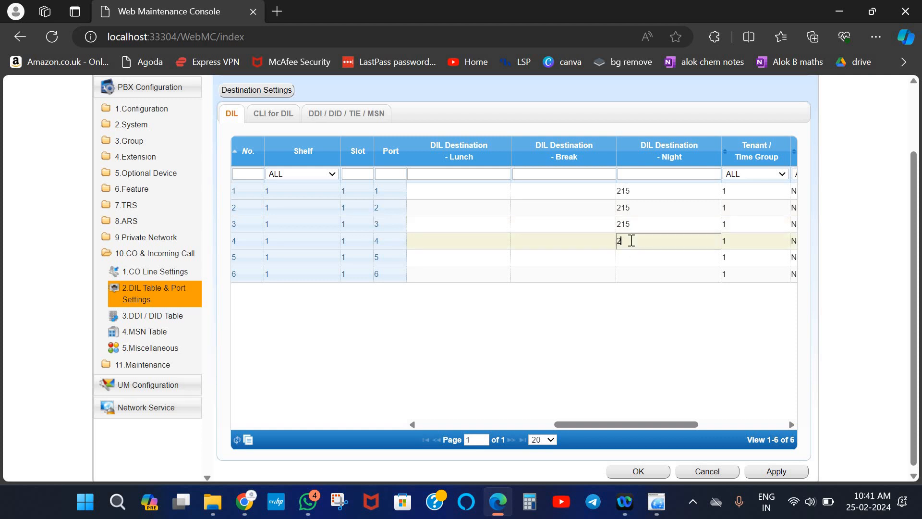
type("15")
left_click(632, 255)
type("215")
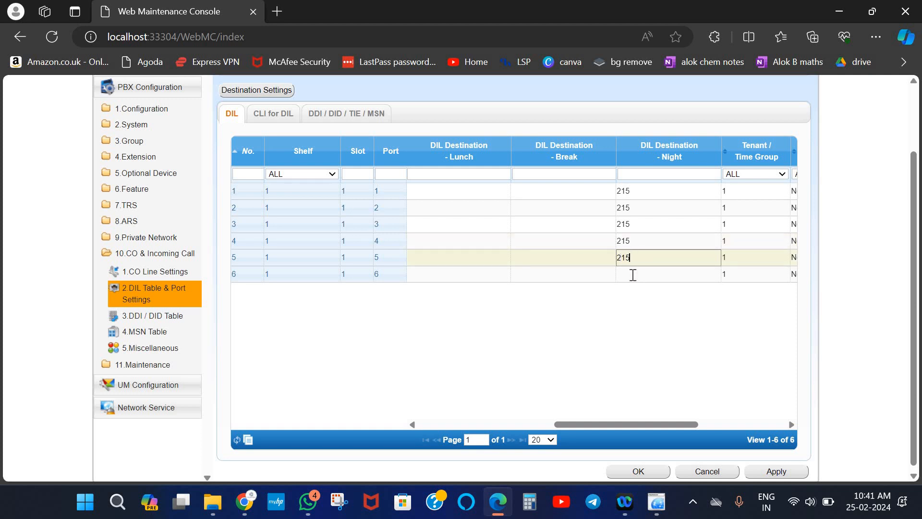
left_click(633, 275)
type("215")
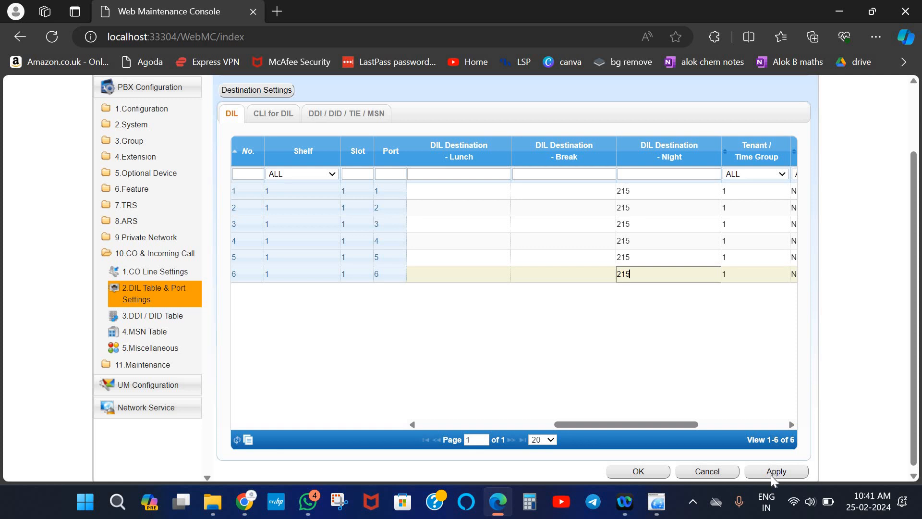
left_click(654, 472)
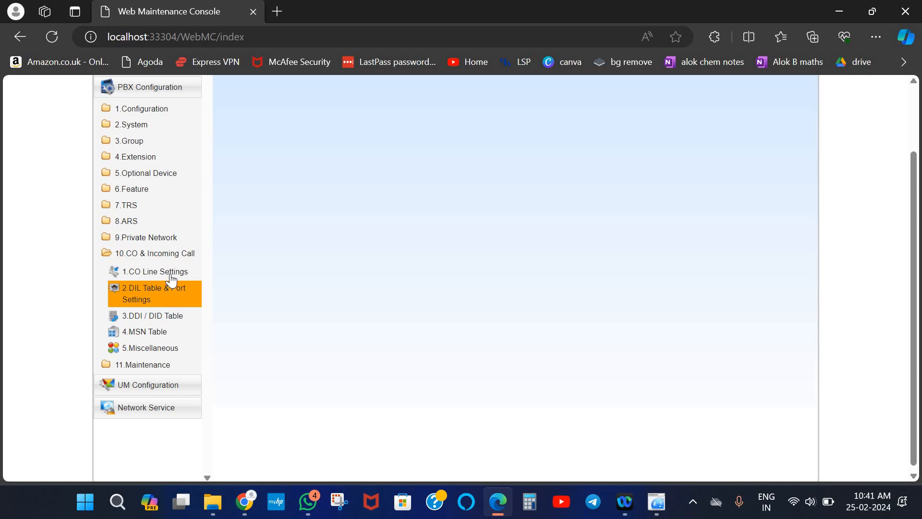
left_click(136, 126)
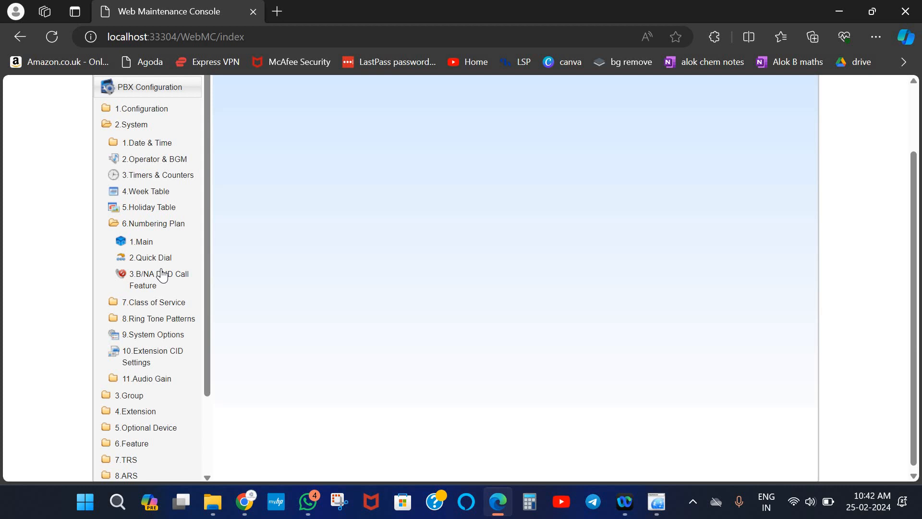
left_click(144, 242)
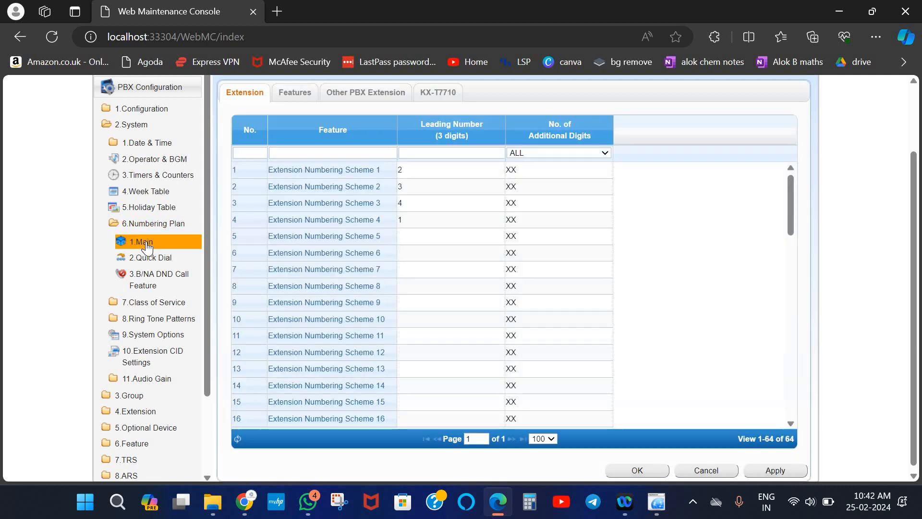
left_click(296, 93)
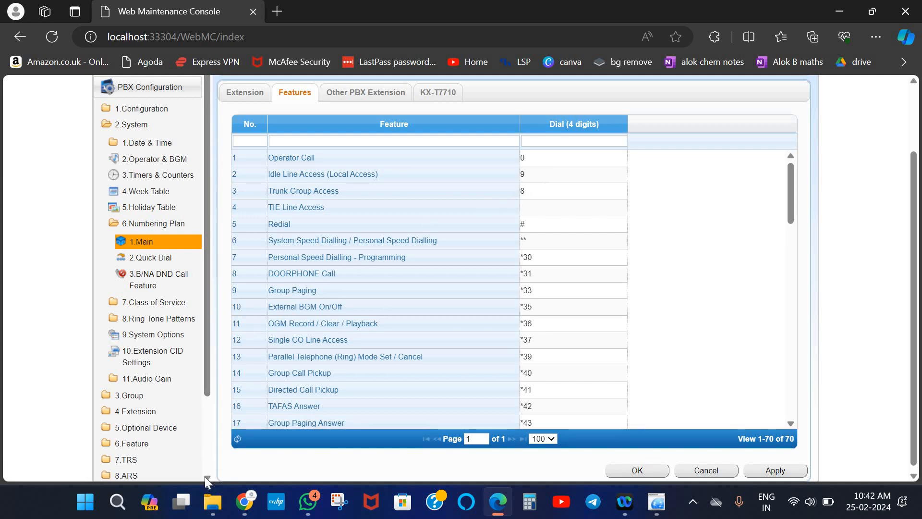
scroll(204, 476, "down", 2)
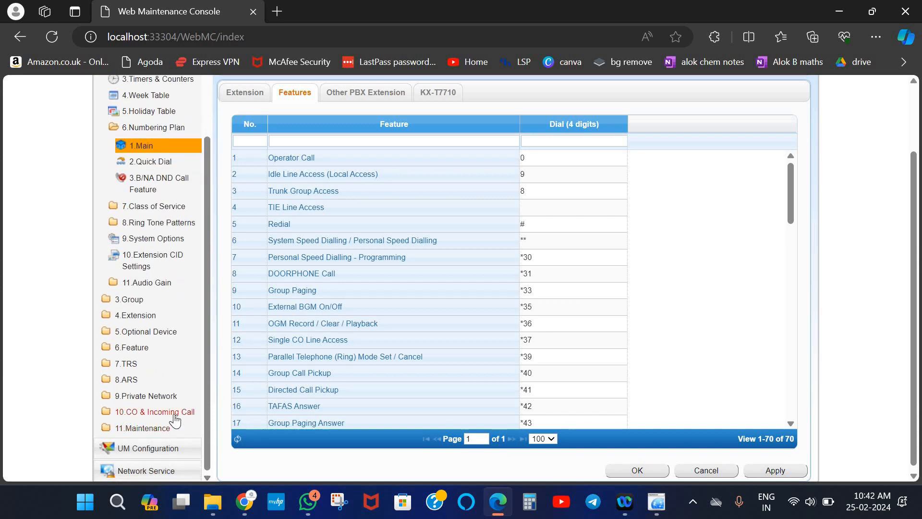
left_click(173, 413)
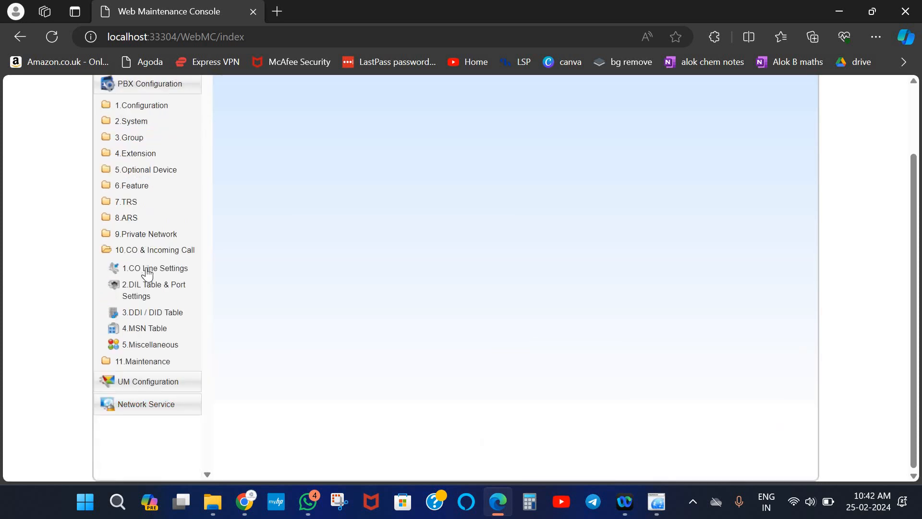
In CO Line Settings, put CO lines 2 and 3 into trunk groups 2 and 3
left_click(148, 271)
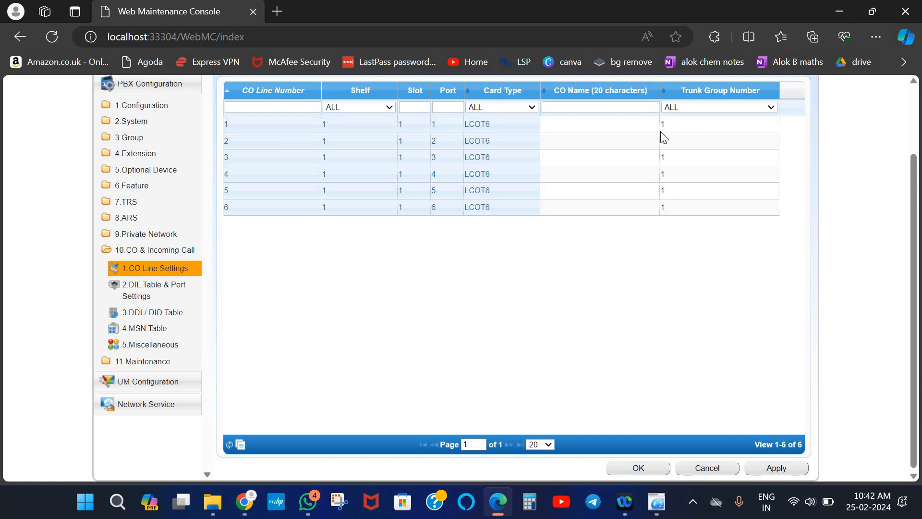
left_click(763, 145)
left_click(748, 145)
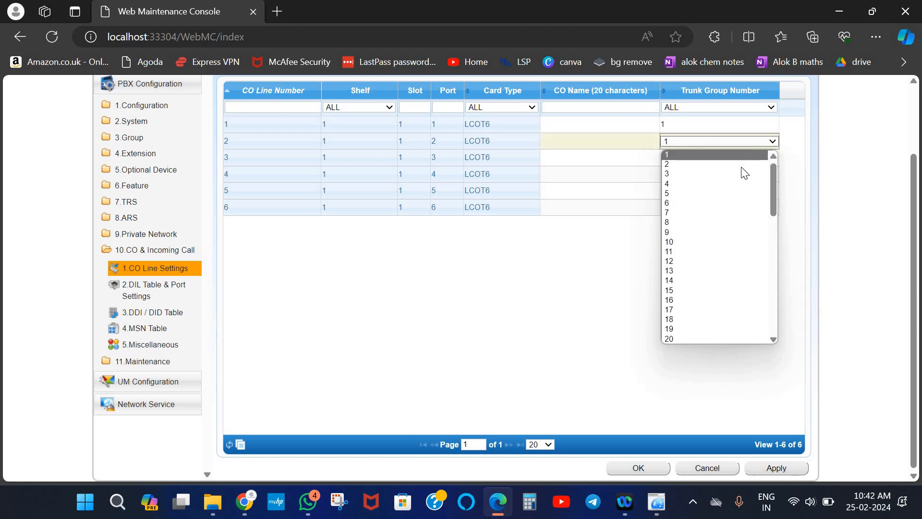
left_click(750, 165)
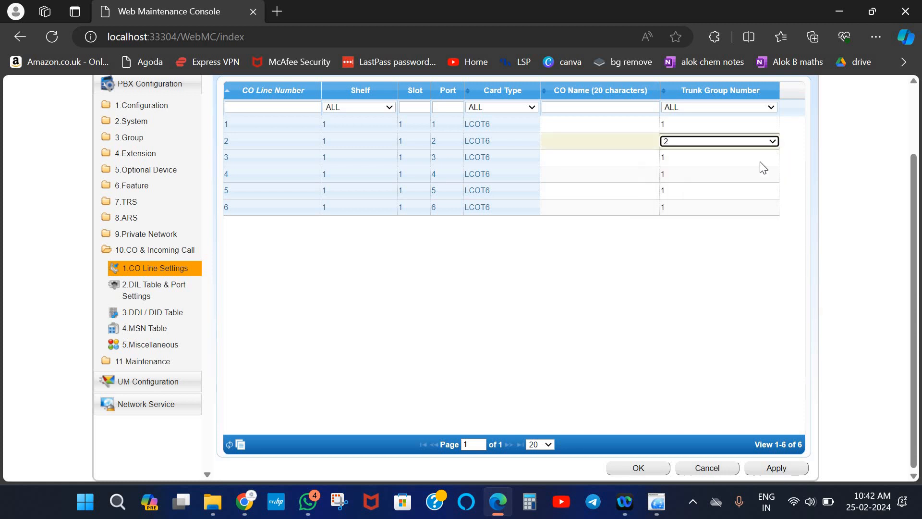
left_click(761, 162)
left_click(756, 161)
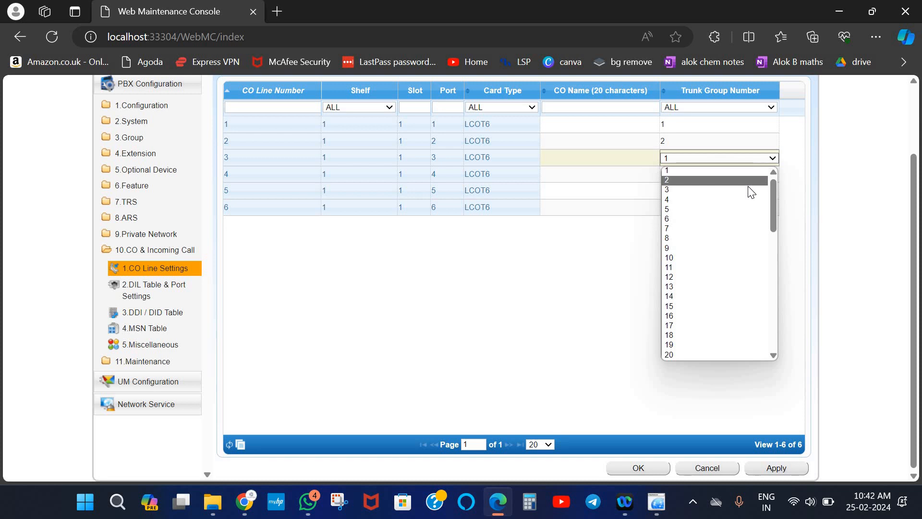
left_click(762, 188)
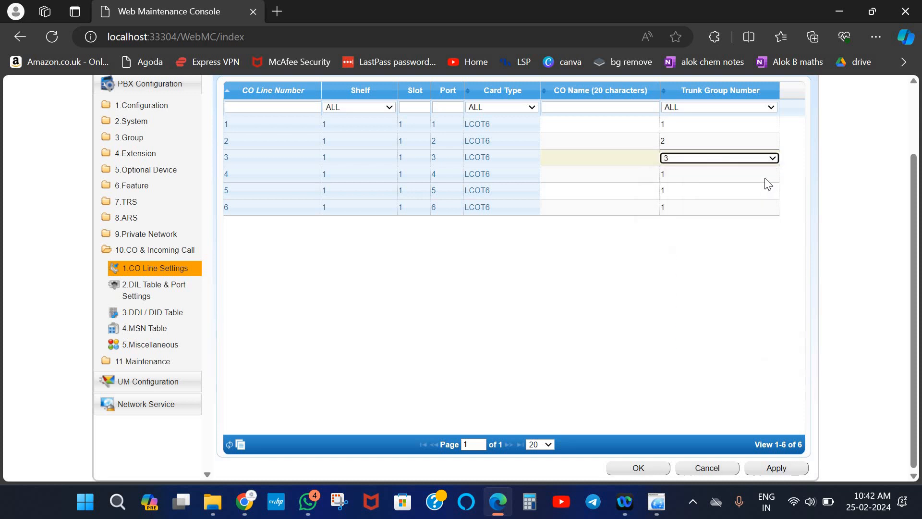
Assign CO lines 4, 5 and 6 to trunk groups 4, 5 and 6, then save
left_click(766, 183)
left_click(765, 180)
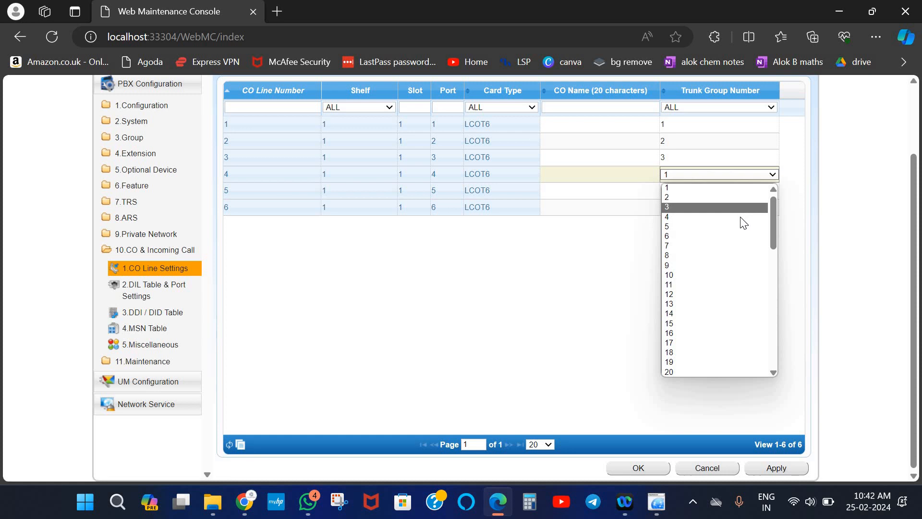
left_click(752, 216)
double_click(769, 194)
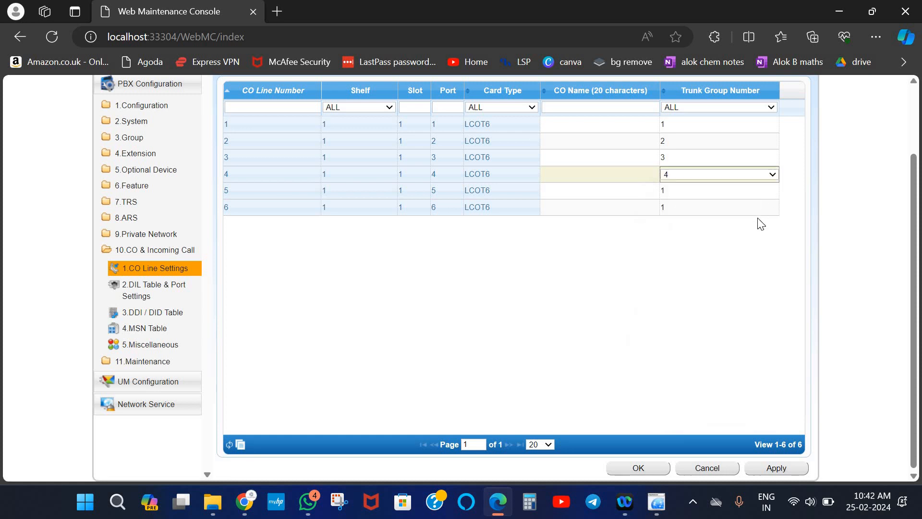
left_click(757, 242)
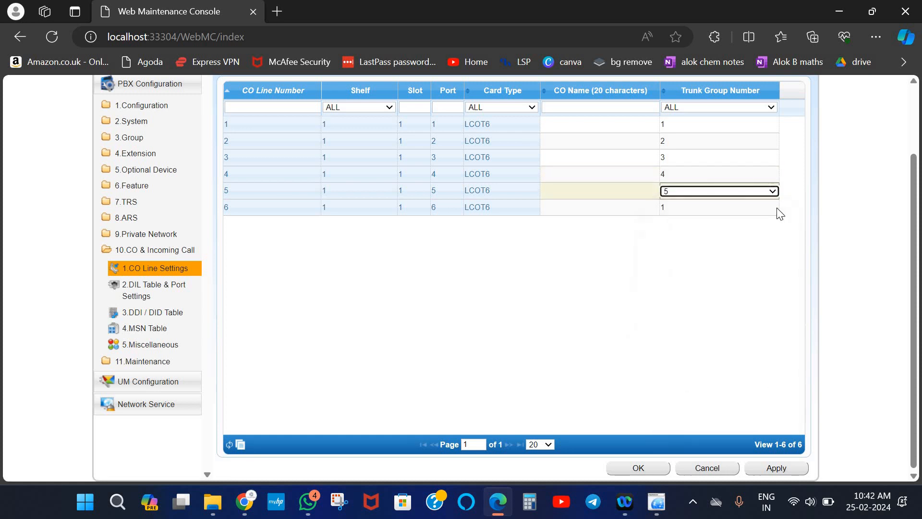
double_click(777, 208)
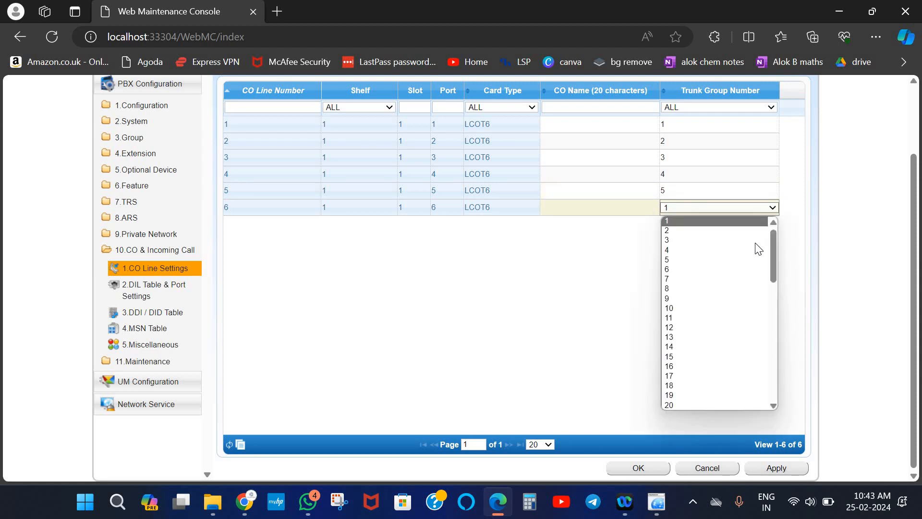
left_click(744, 270)
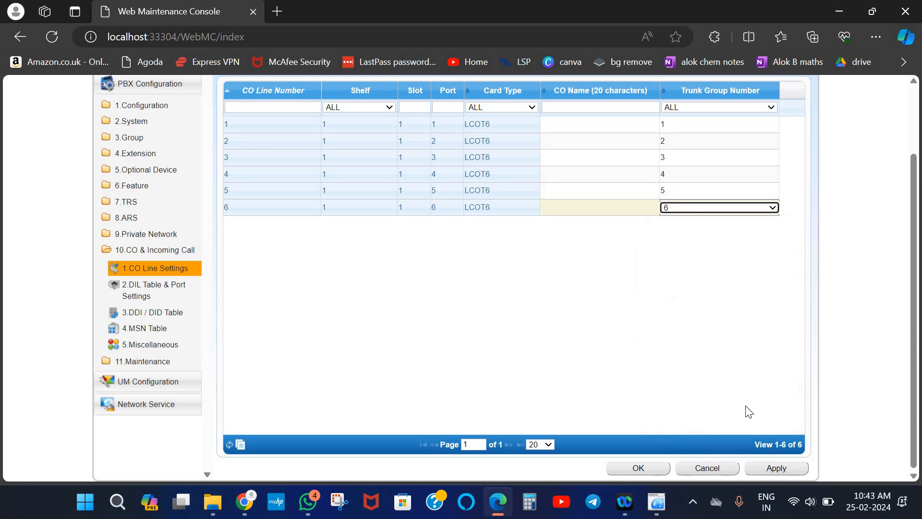
left_click(768, 466)
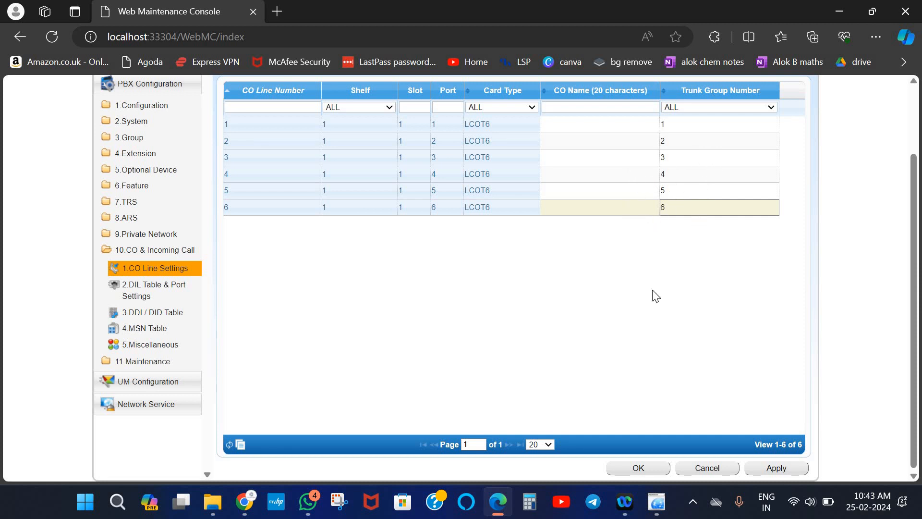
left_click(631, 468)
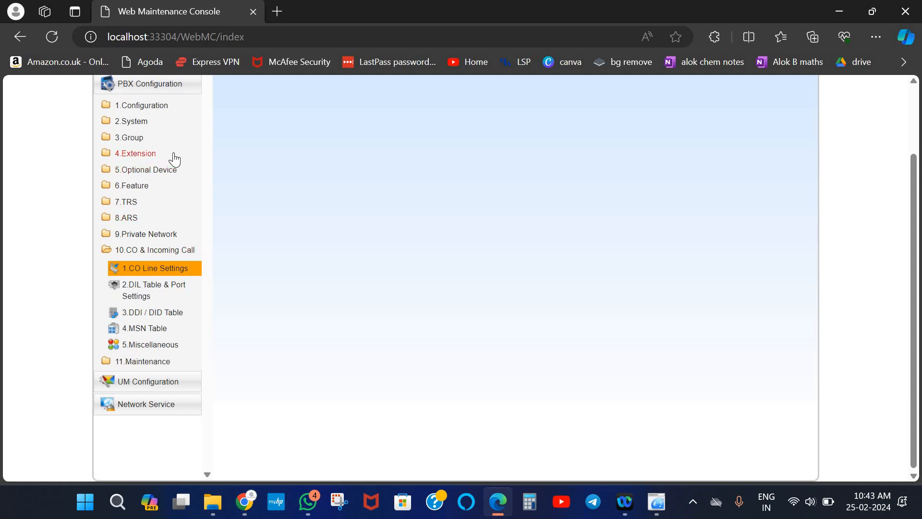
Expand Group > Trunk Group and open the TRG Settings table of 64 trunk groups
left_click(129, 138)
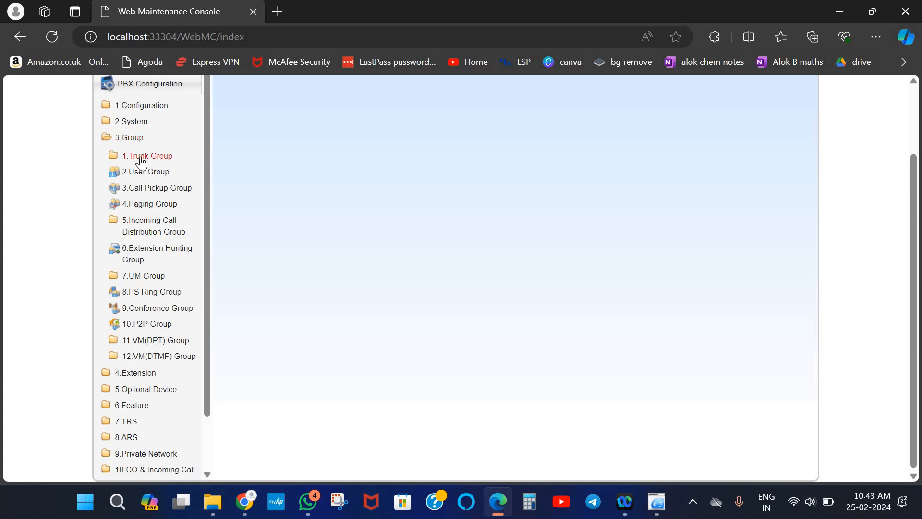
left_click(141, 157)
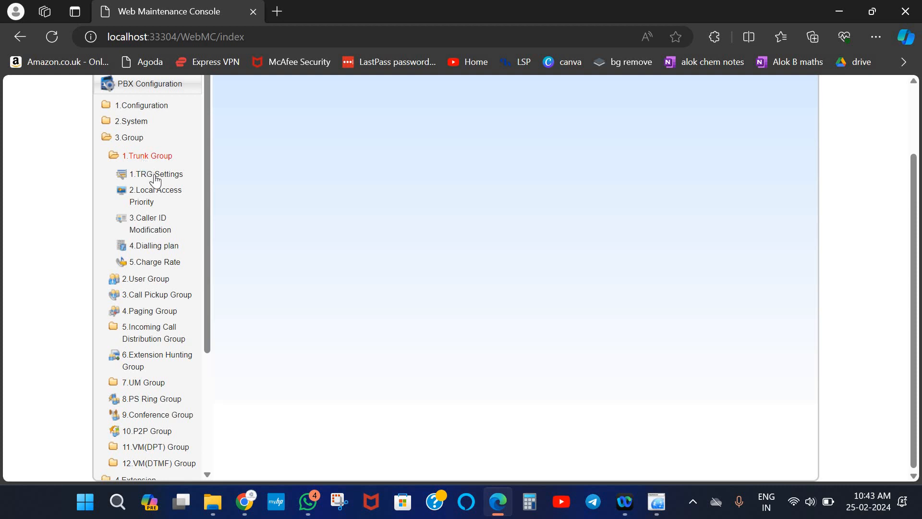
left_click(155, 177)
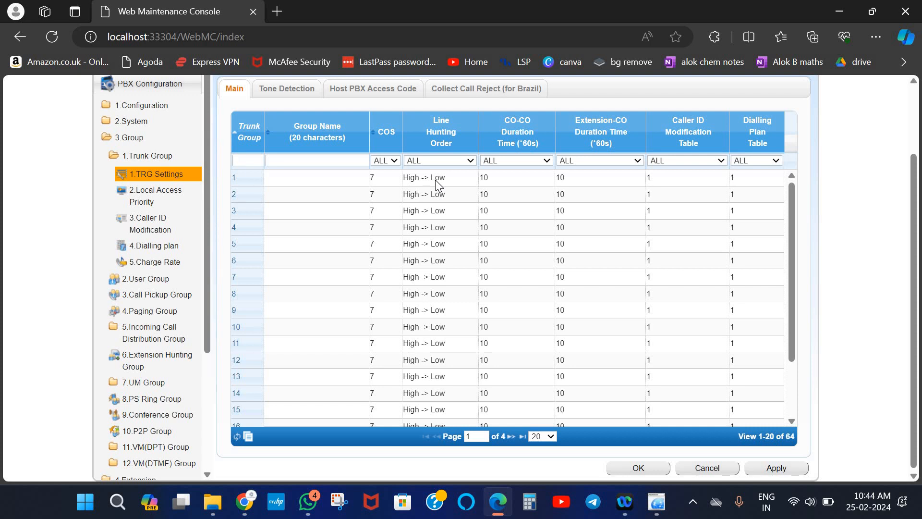
Change trunk group 1's line hunting order from High -> Low to Rotation and apply it
left_click(470, 181)
left_click(468, 179)
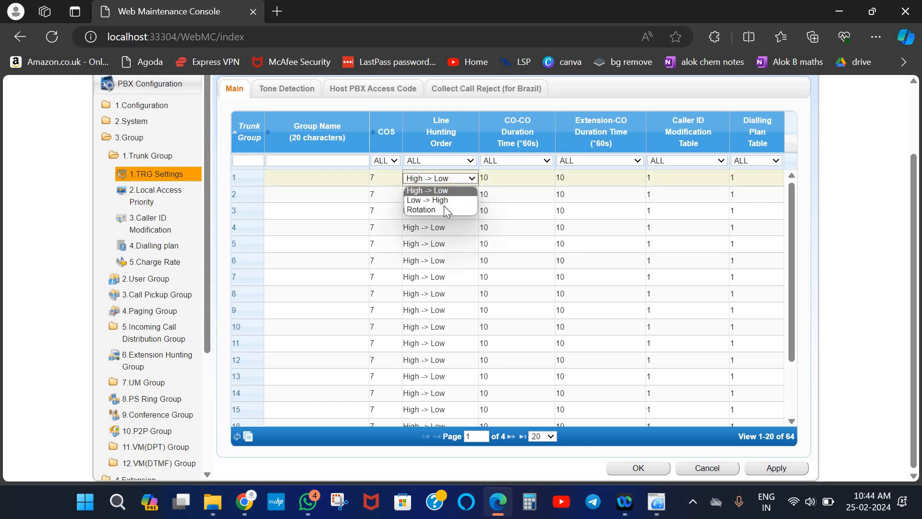
left_click(444, 210)
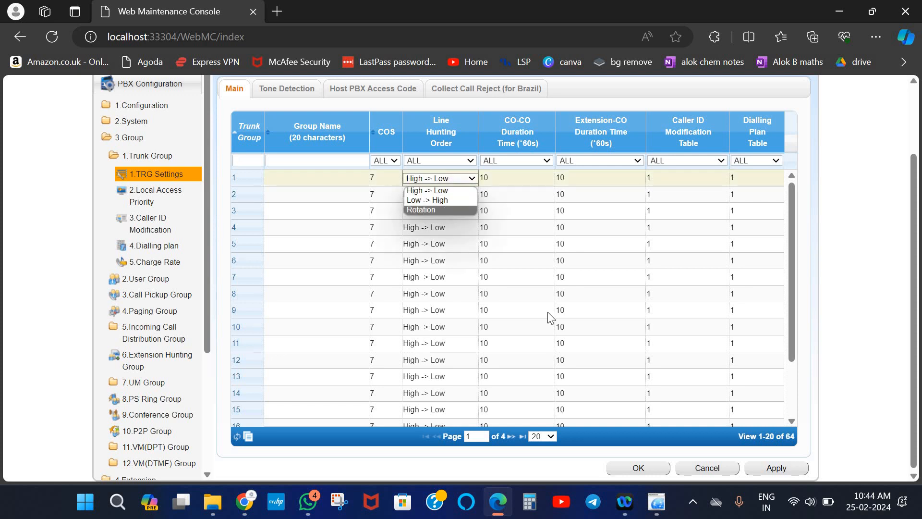
left_click(766, 471)
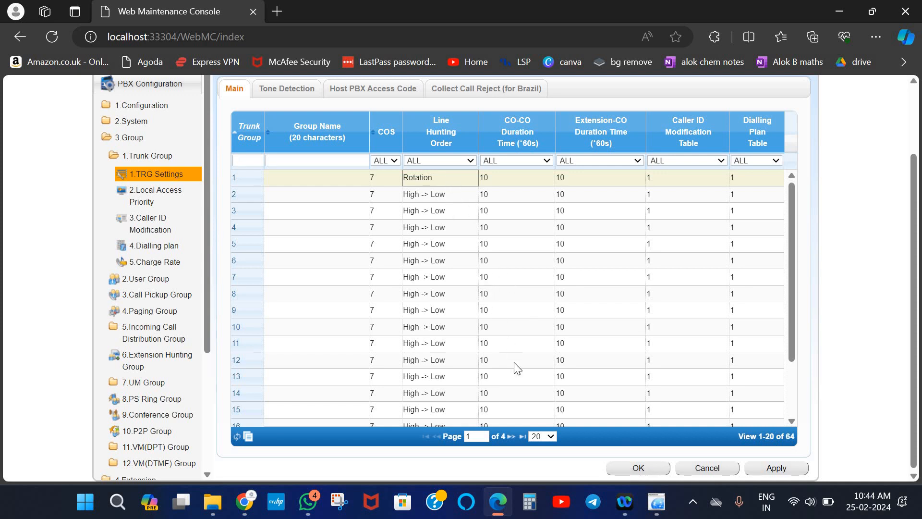
Close TRG Settings and open the Card Property of slot 1's LCOT6 card
left_click(636, 469)
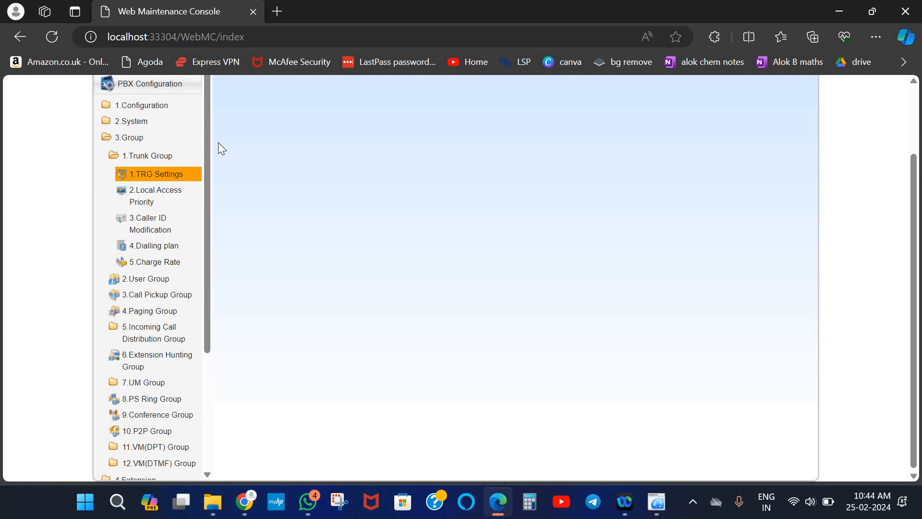
left_click(155, 108)
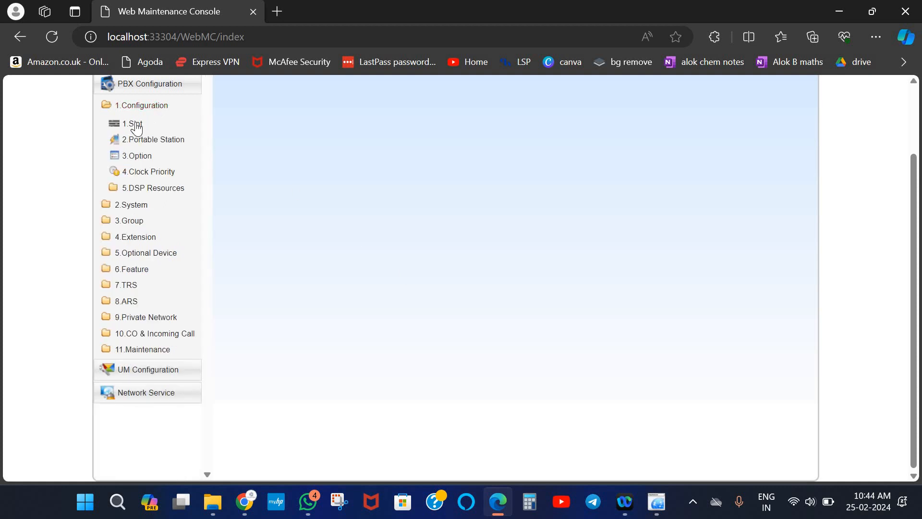
left_click(136, 124)
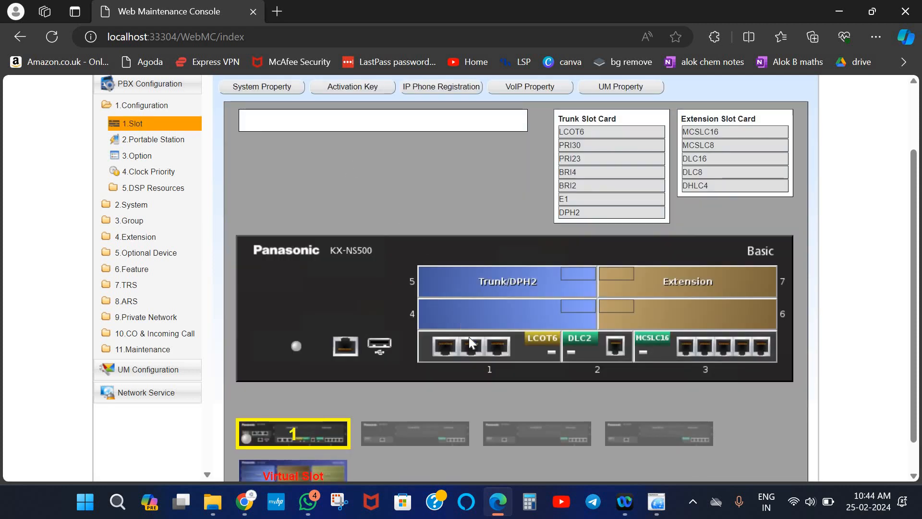
left_click(476, 352)
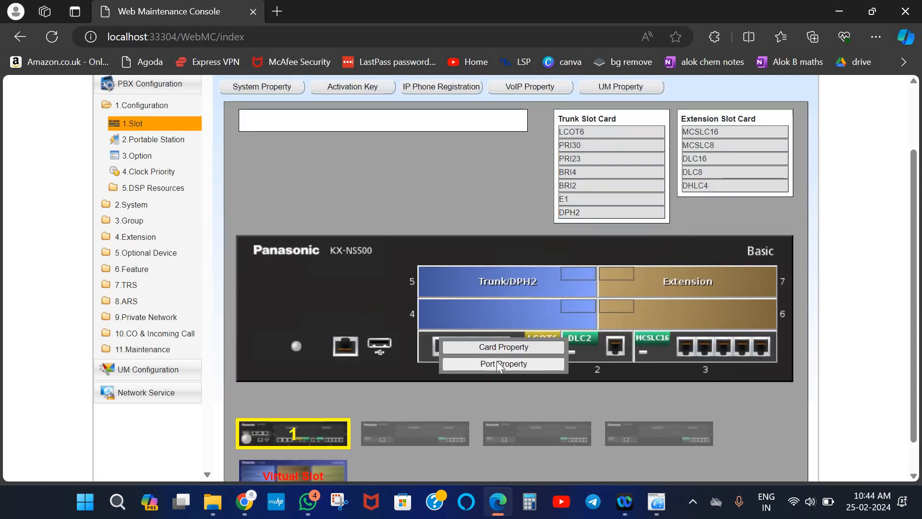
left_click(493, 347)
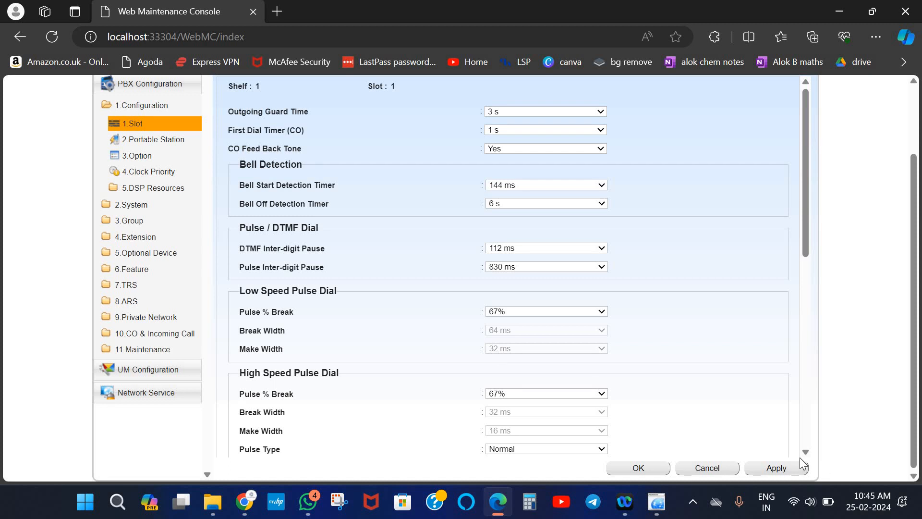
Set Caller ID Signalling to DTMF and DTMF Start Code 1 to None, applying both
scroll(810, 452, "down", 6)
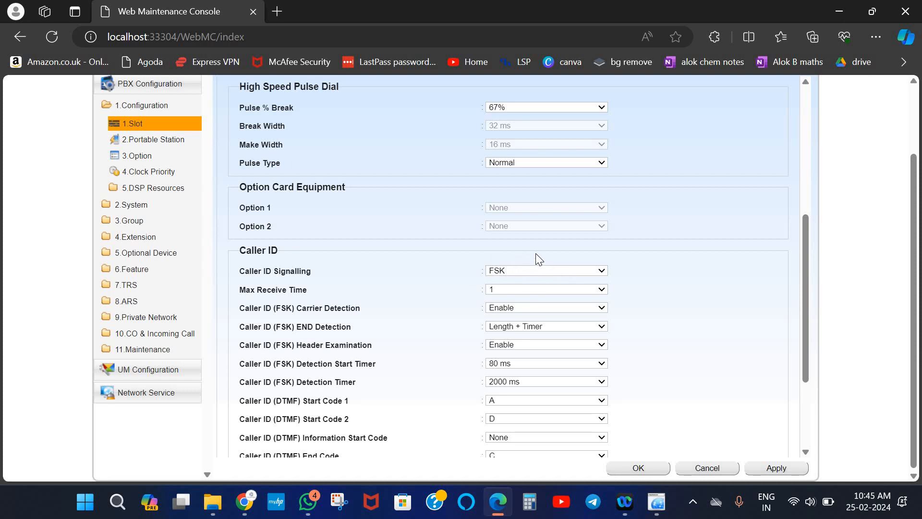
left_click(575, 270)
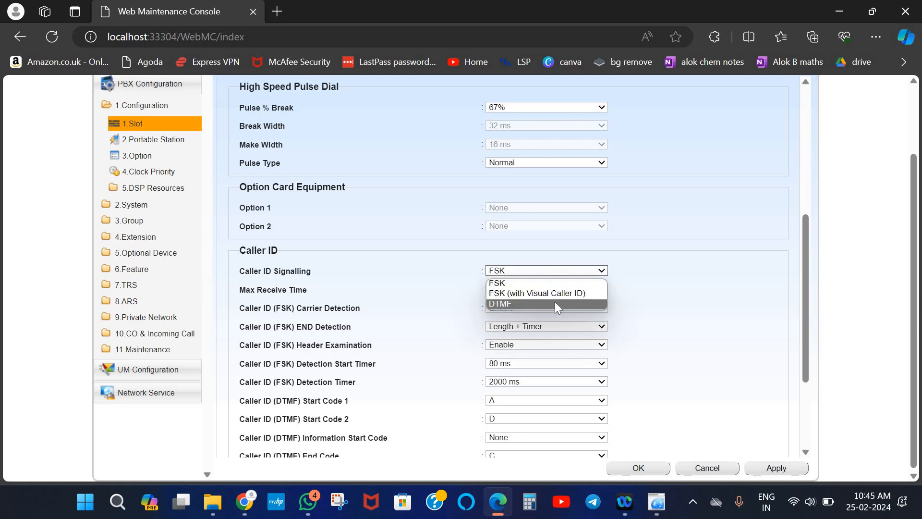
left_click(555, 304)
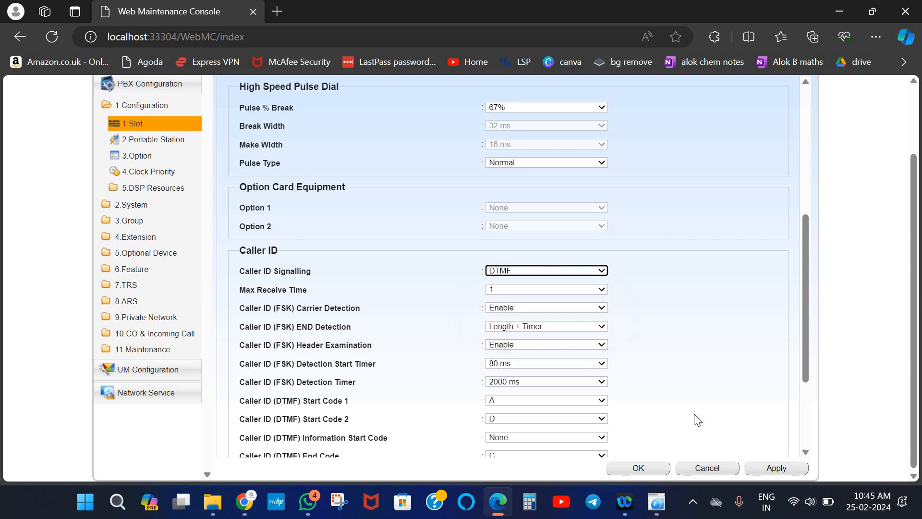
left_click(771, 469)
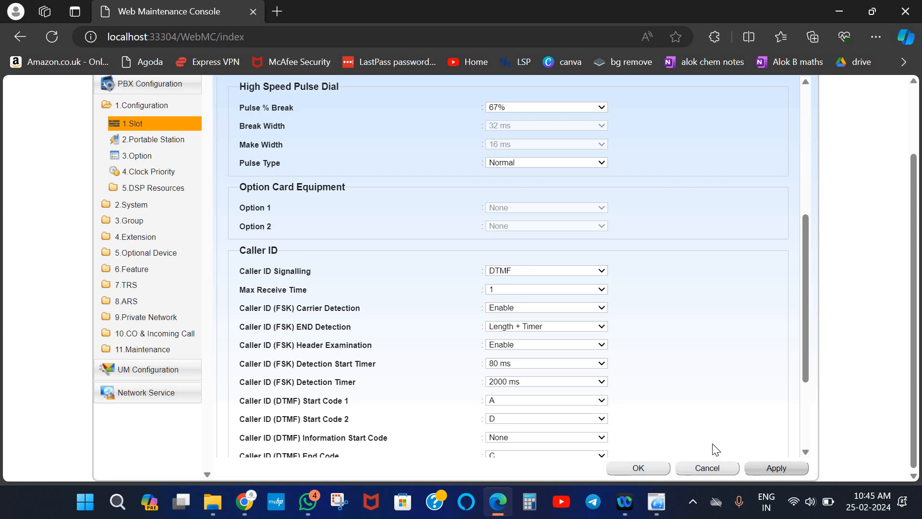
left_click(601, 403)
left_click(561, 413)
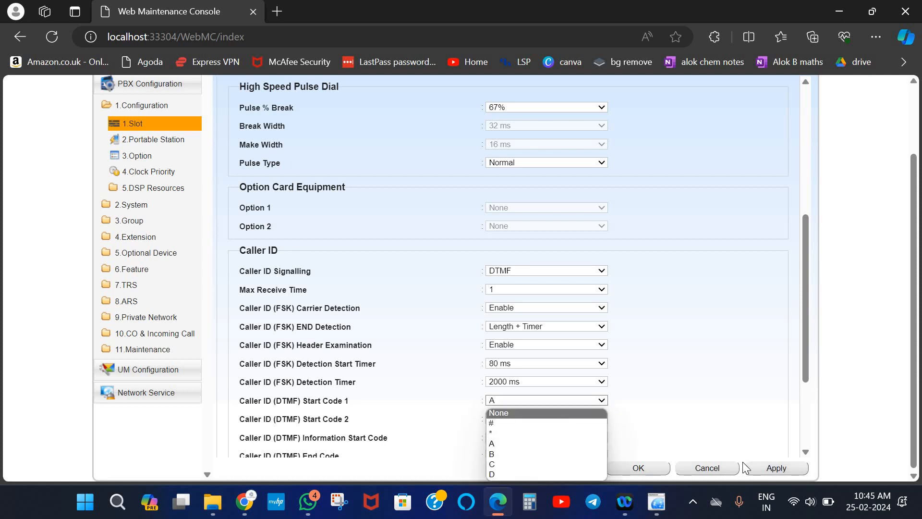
left_click(764, 471)
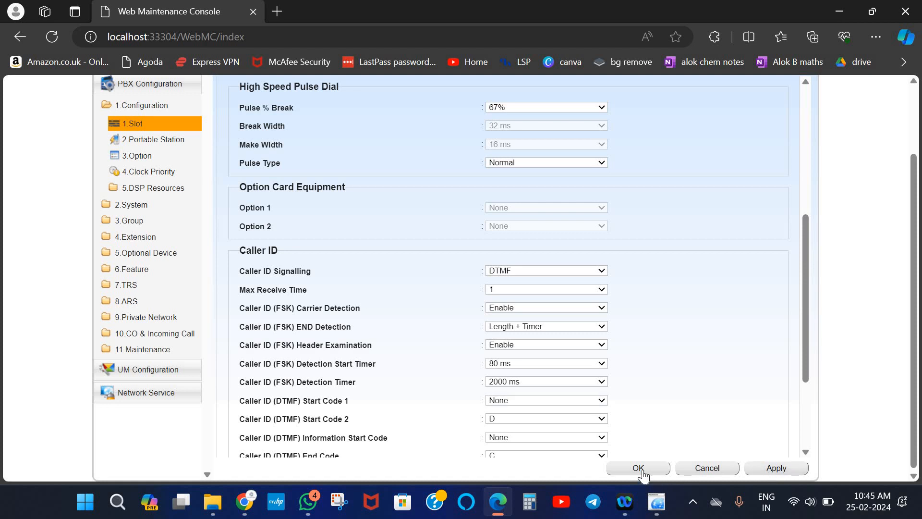
left_click(638, 468)
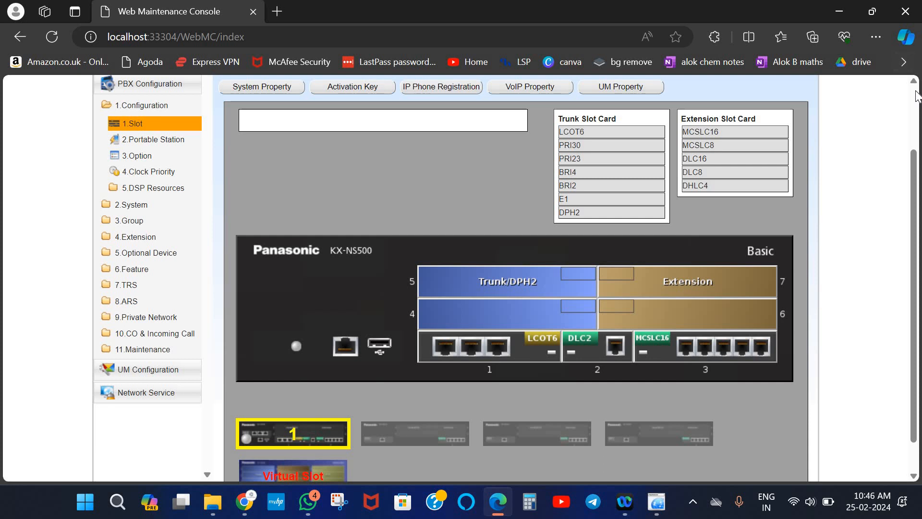
Save the system data, confirming with Yes and OK to download it
scroll(917, 95, "up", 2)
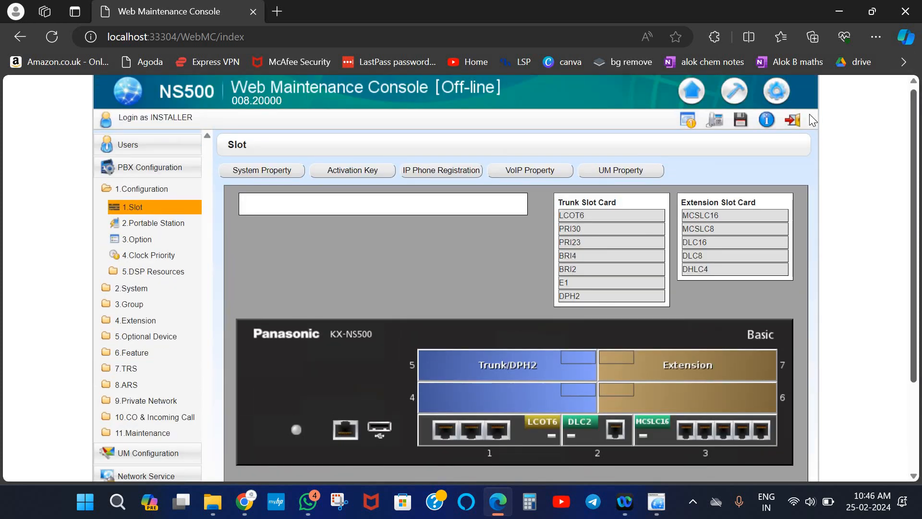
left_click(740, 121)
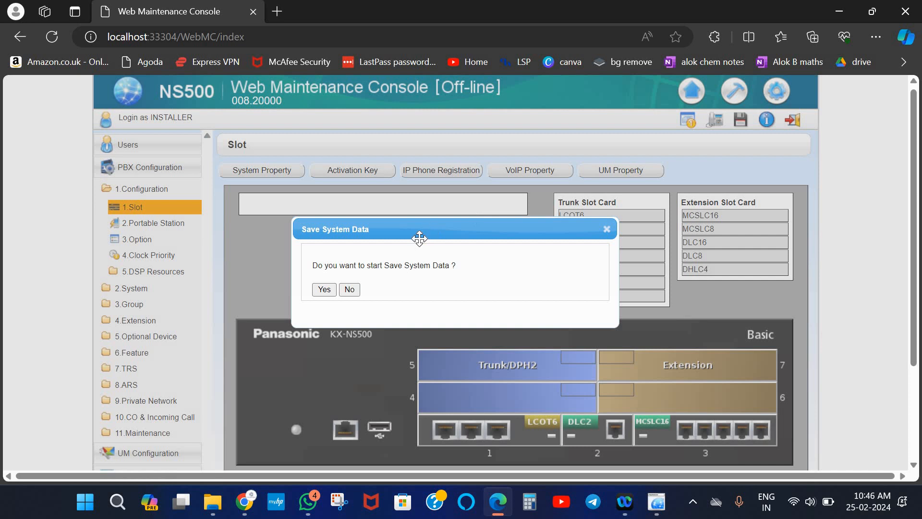
left_click(324, 289)
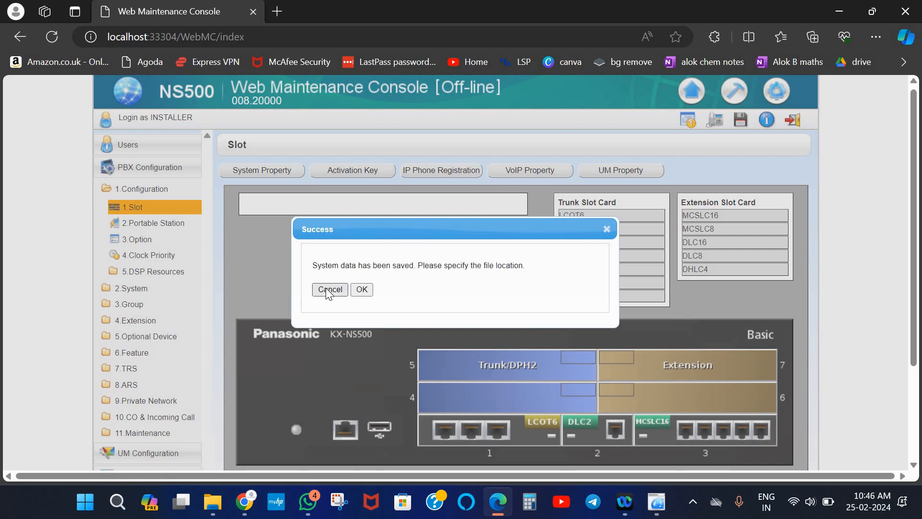
left_click(362, 289)
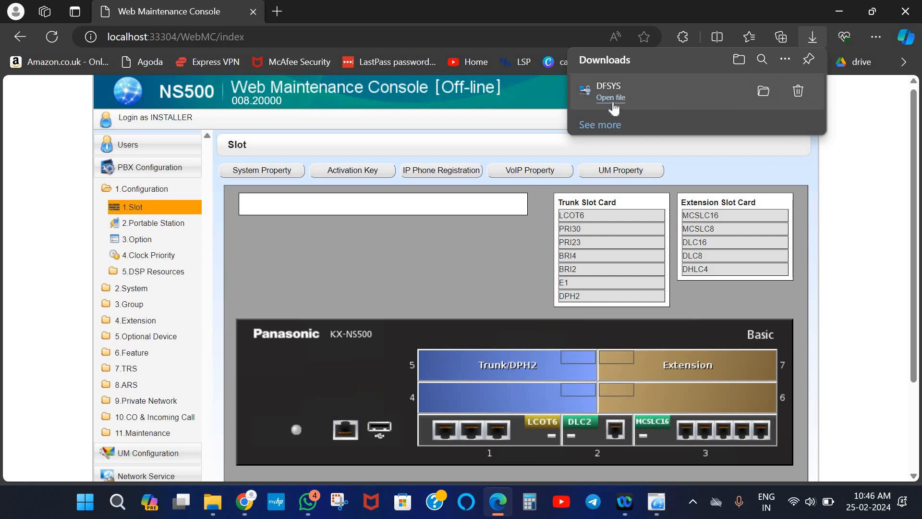
Open the DFSYS download from Edge's Downloads panel and view the full downloads list
left_click(611, 99)
left_click(600, 125)
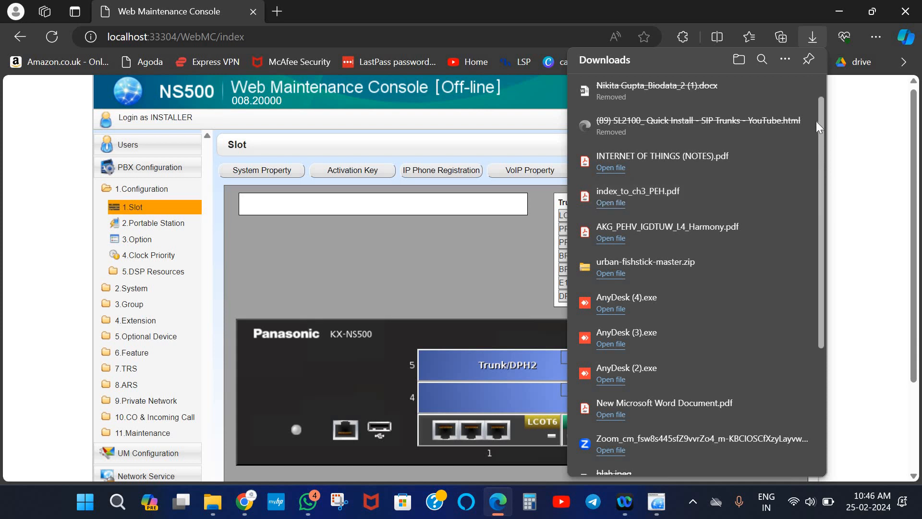
scroll(818, 103, "up", 1)
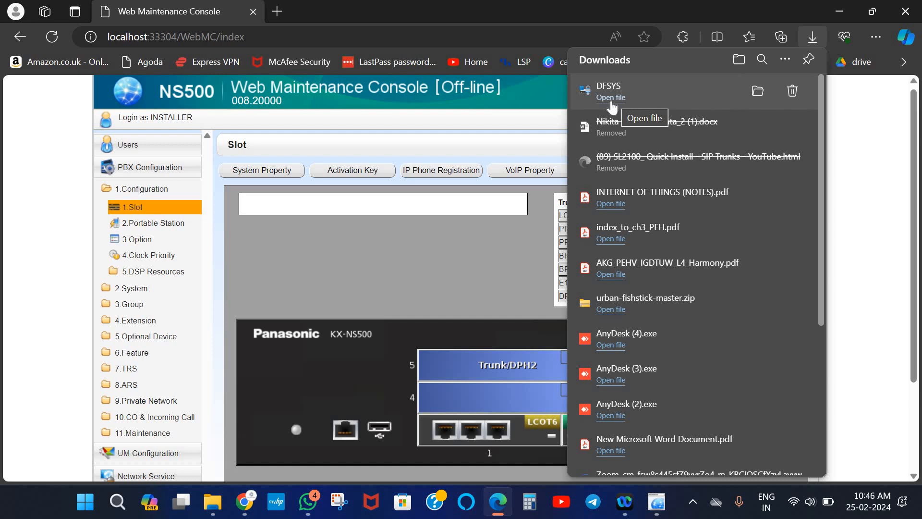
Open the DFSYS download's Downloads folder, review it, and minimize File Explorer
left_click(611, 102)
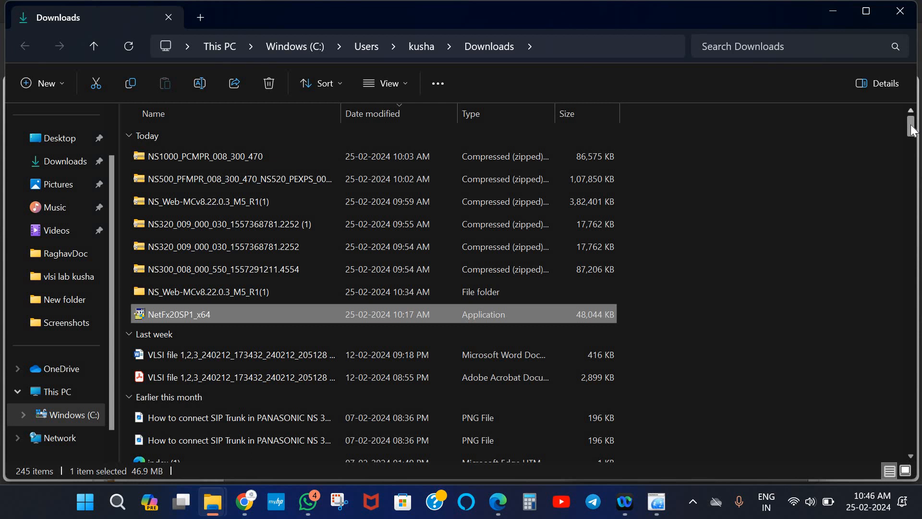
left_click(834, 15)
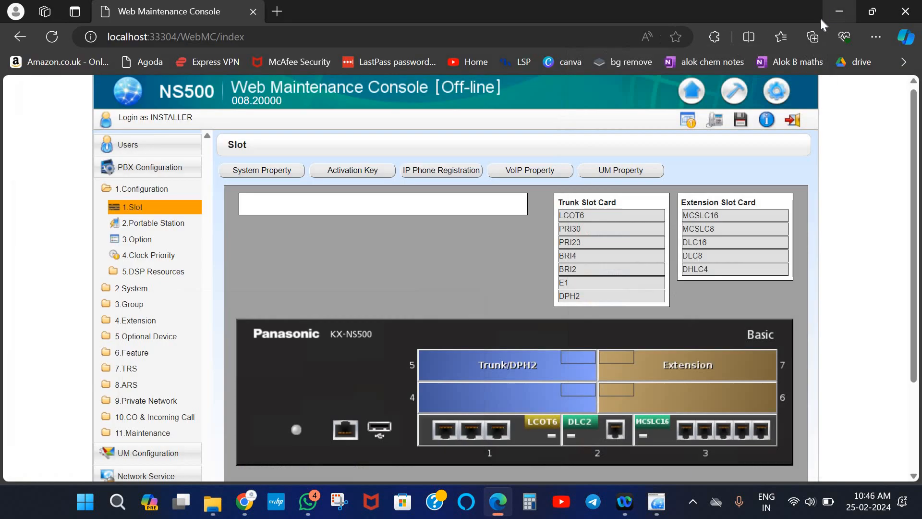
Save system data again to download DFSYS (1), view it in Downloads, then minimize Explorer
left_click(740, 129)
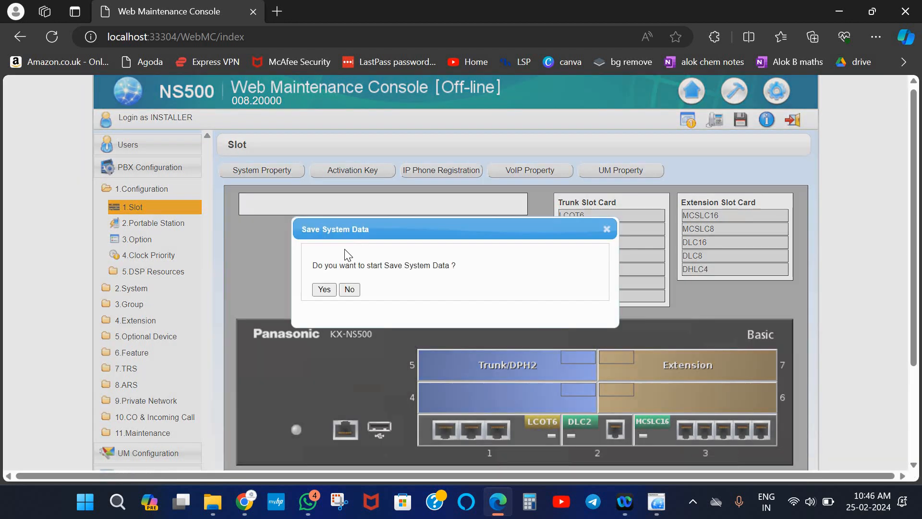
left_click(325, 290)
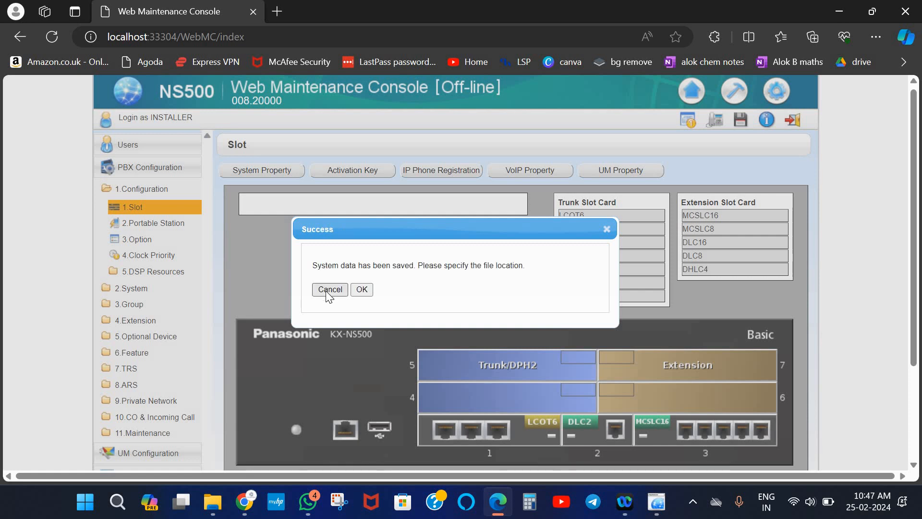
left_click(361, 289)
left_click(363, 289)
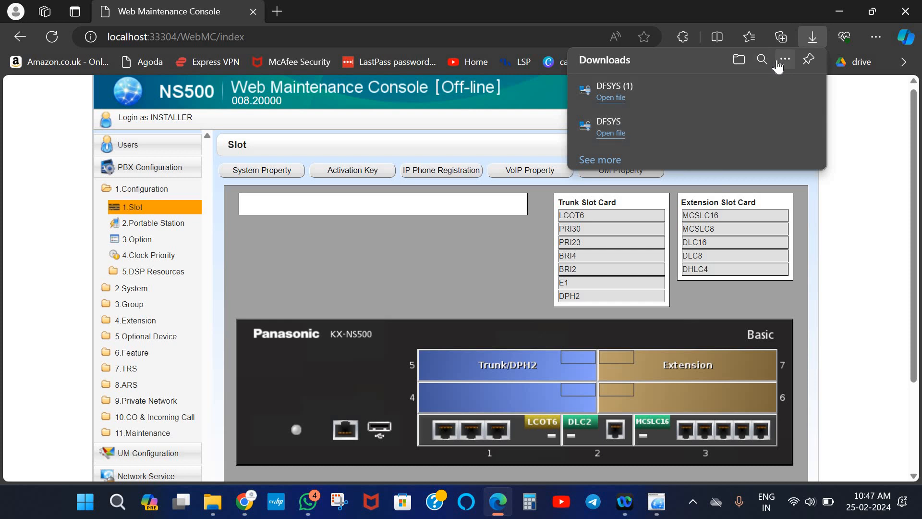
left_click(738, 70)
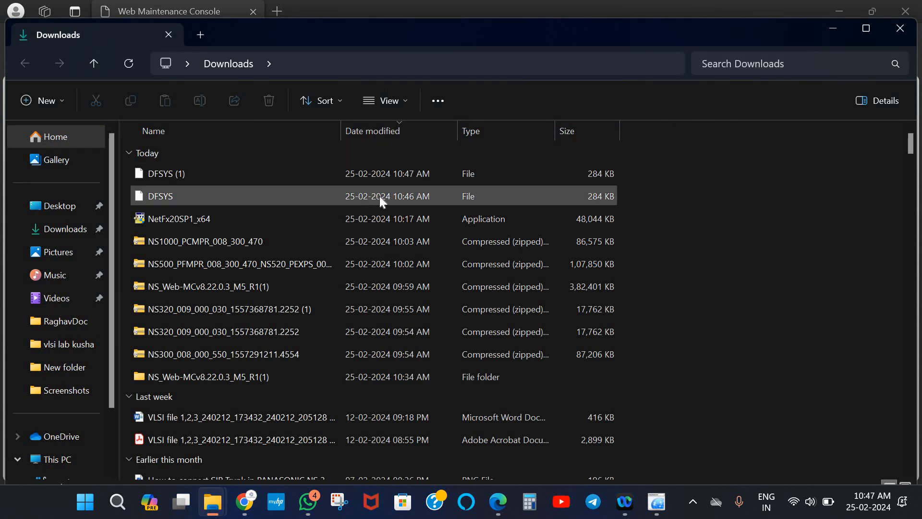
left_click(833, 31)
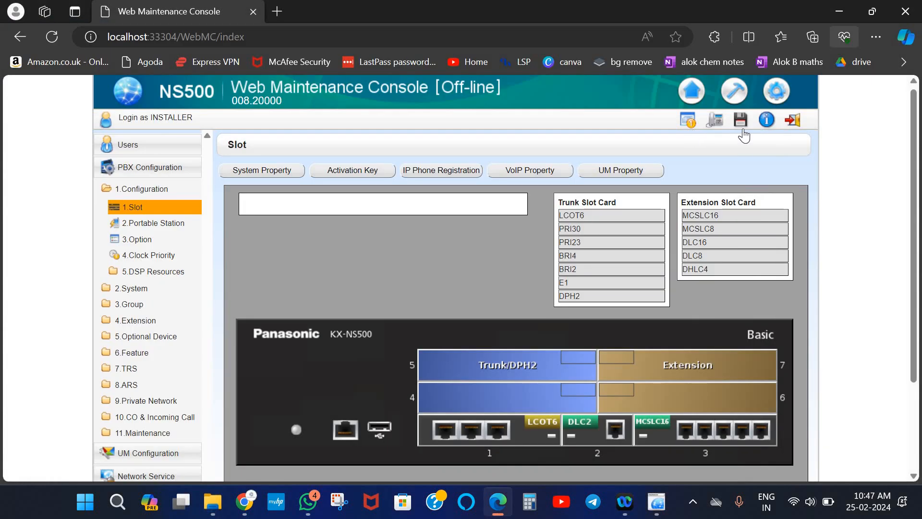
Log out and try signing in with the installer username and a password, which is rejected
left_click(793, 121)
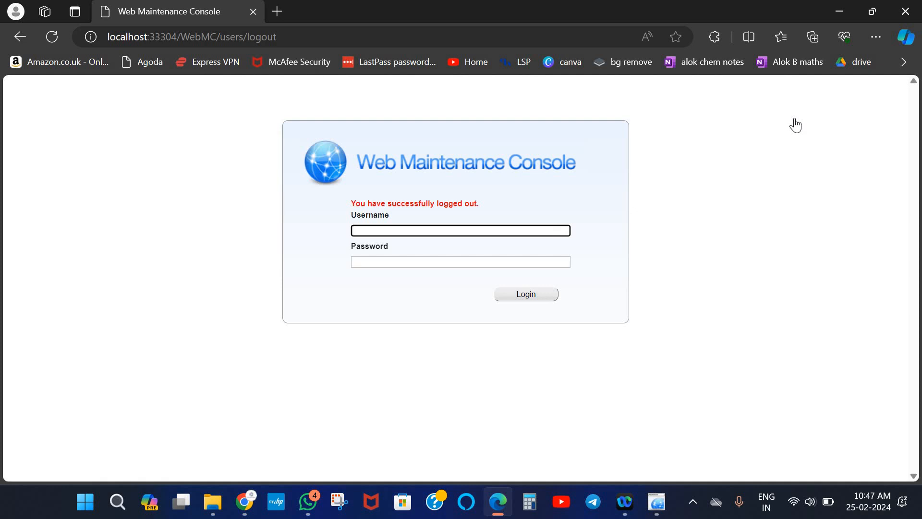
type("INSTALLER")
left_click(540, 267)
type("1234")
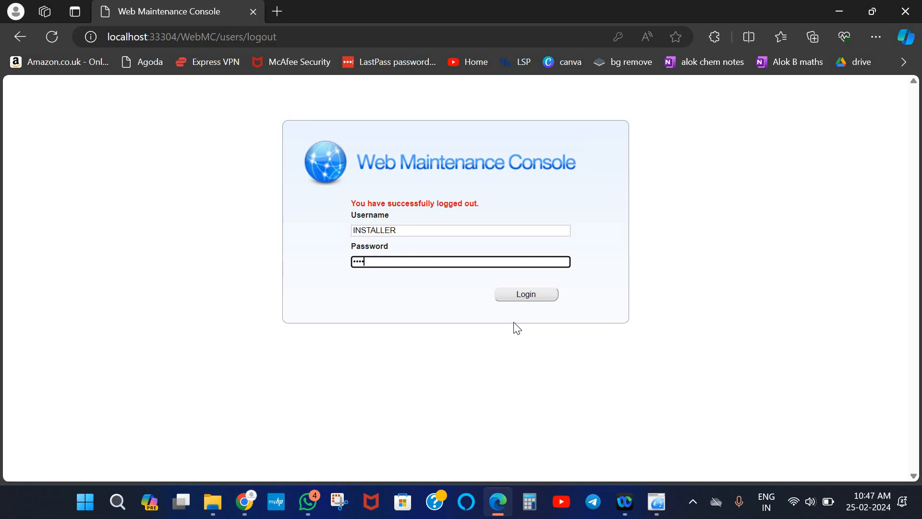
left_click(526, 293)
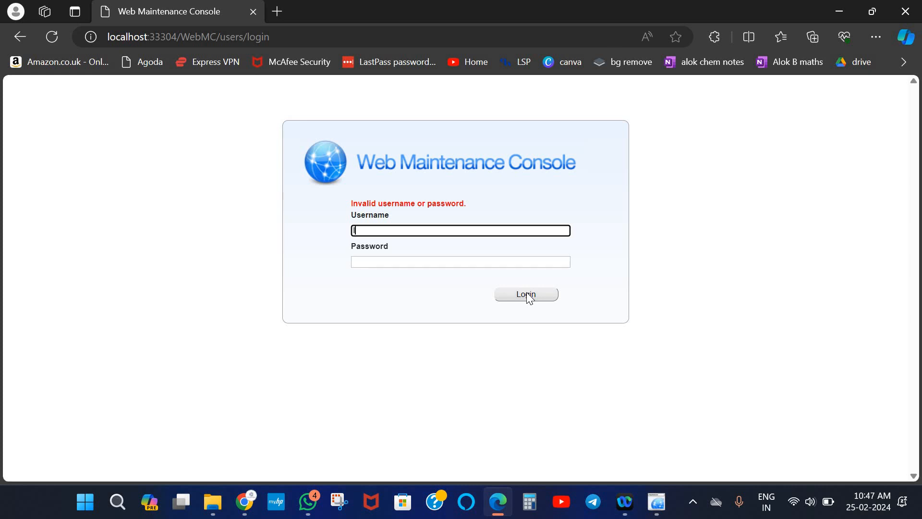
Re-enter the installer username and correct password to sign in to the offline console
type("INSTALLER")
left_click(504, 259)
type("12345")
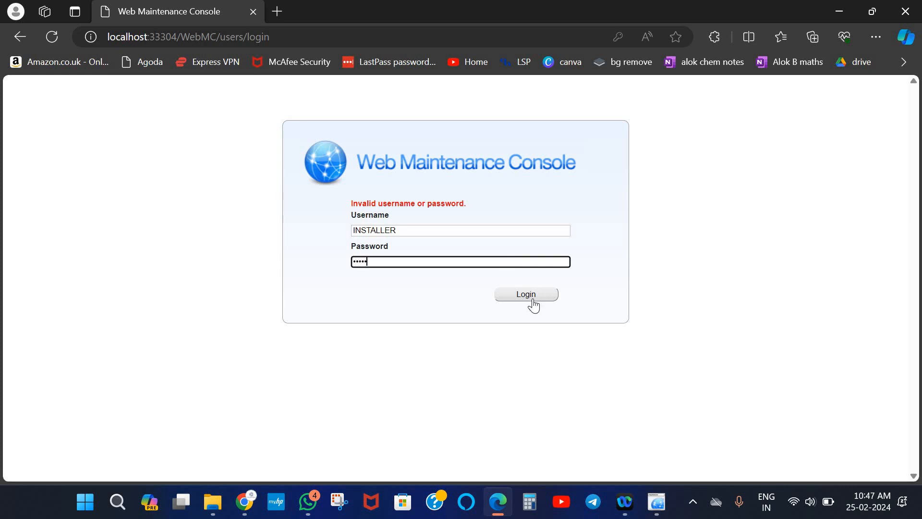
left_click(531, 297)
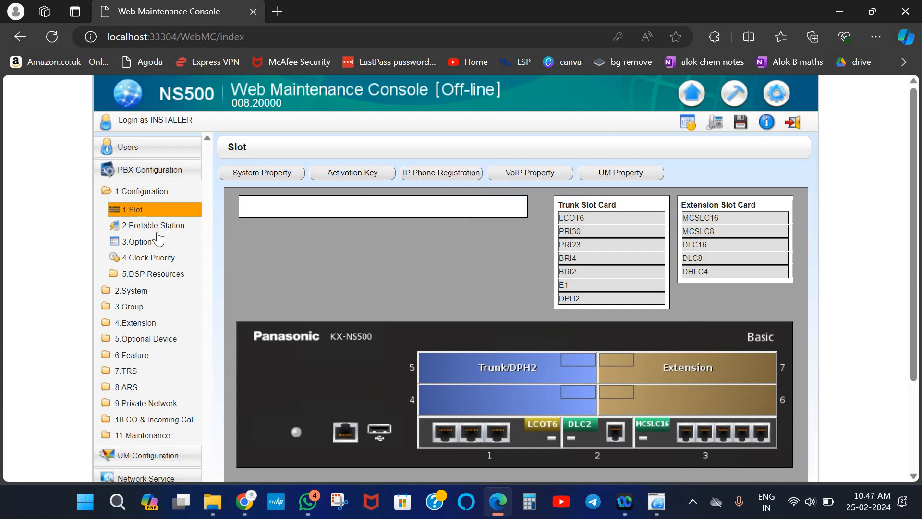
Open Extension > Wired Extension > Extension Settings, scroll through the 44 extensions, then cancel
left_click(143, 419)
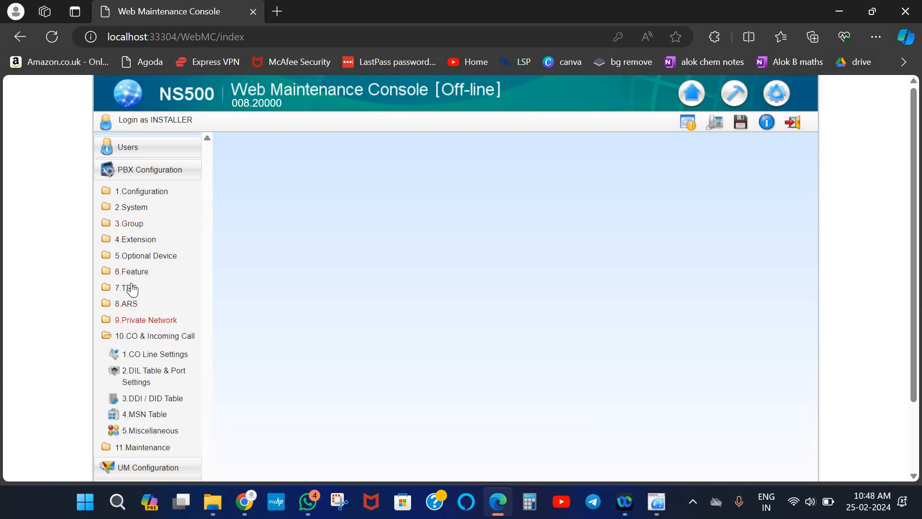
left_click(136, 240)
left_click(141, 259)
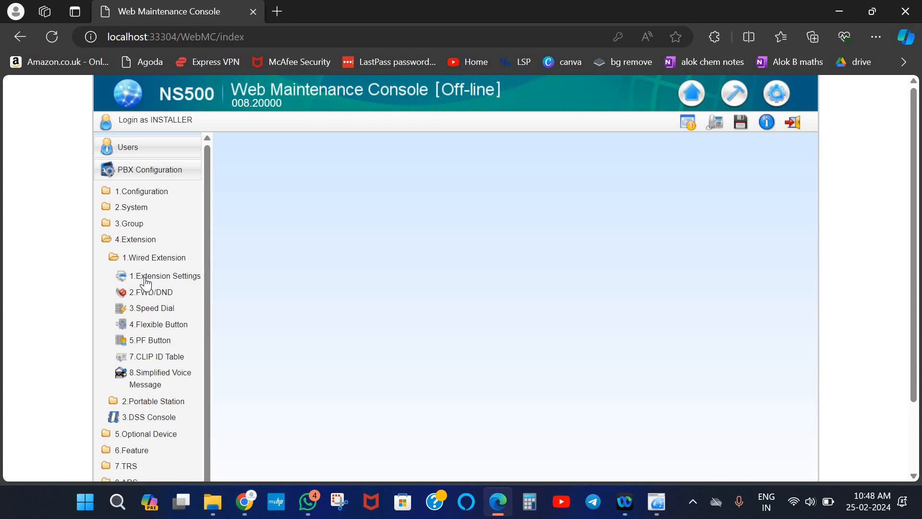
left_click(145, 279)
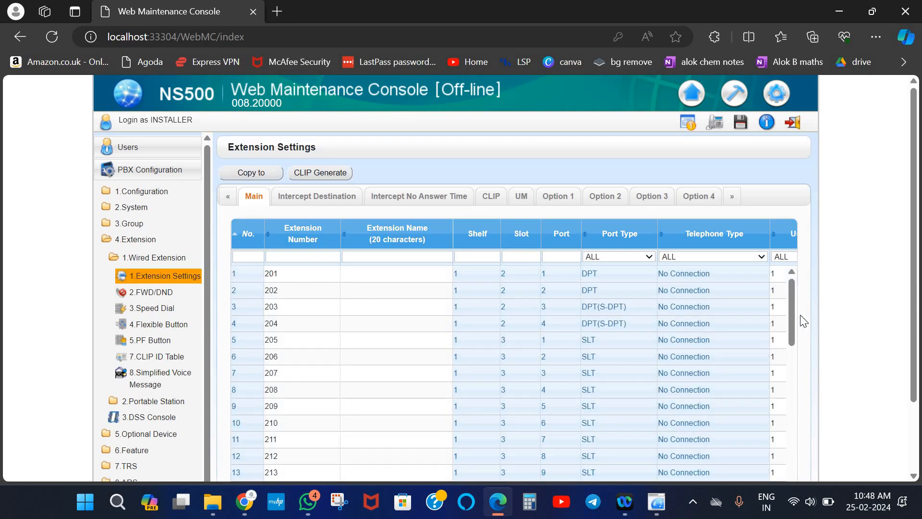
scroll(735, 433, "down", 5)
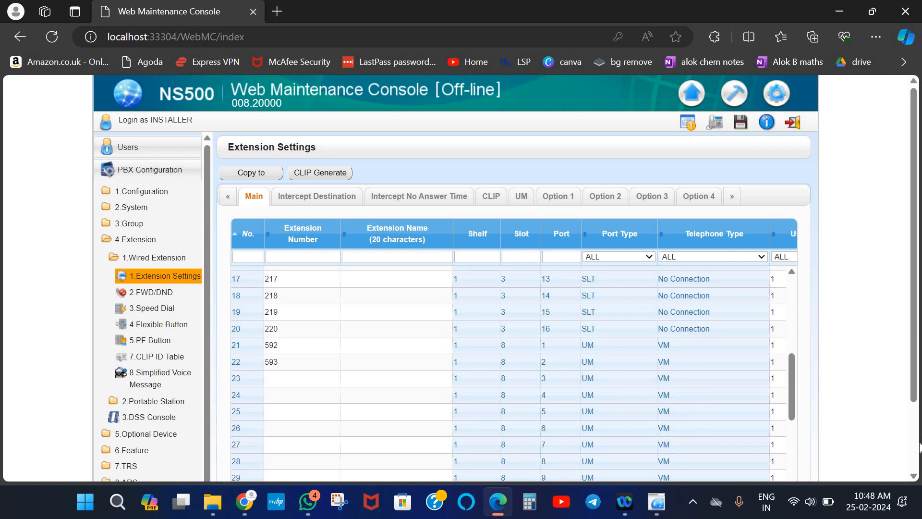
scroll(632, 460, "down", 3)
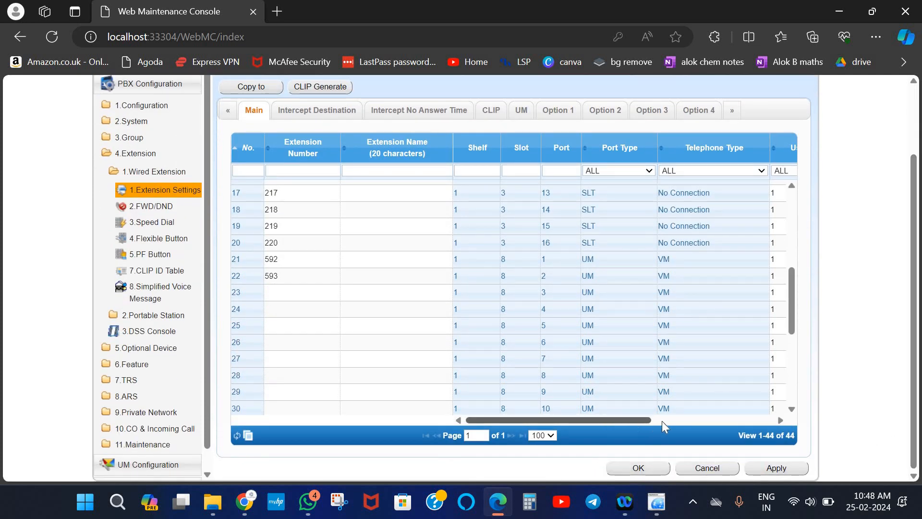
scroll(610, 432, "right", 3)
scroll(603, 433, "left", 3)
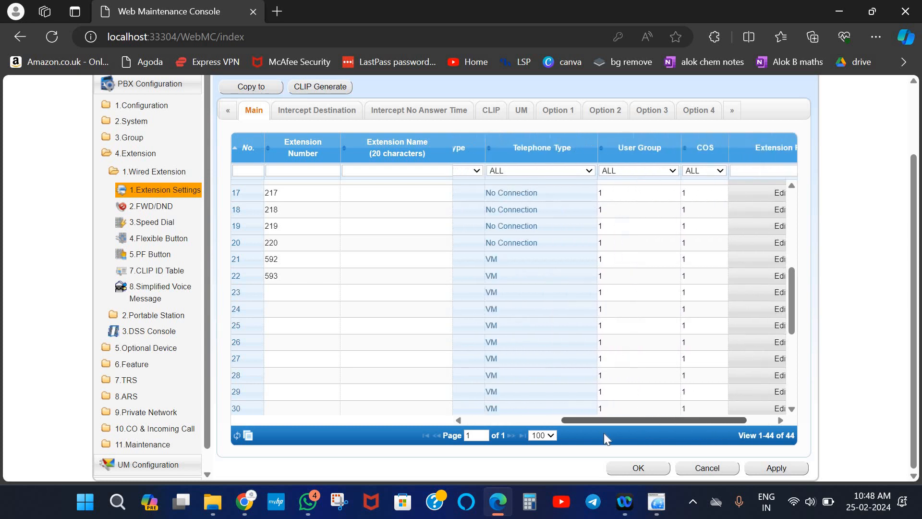
left_click(710, 472)
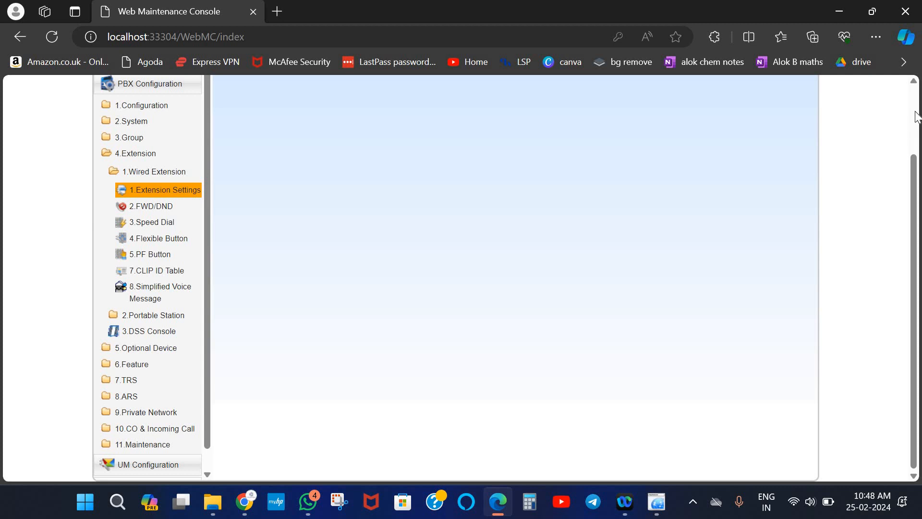
scroll(813, 128, "up", 2)
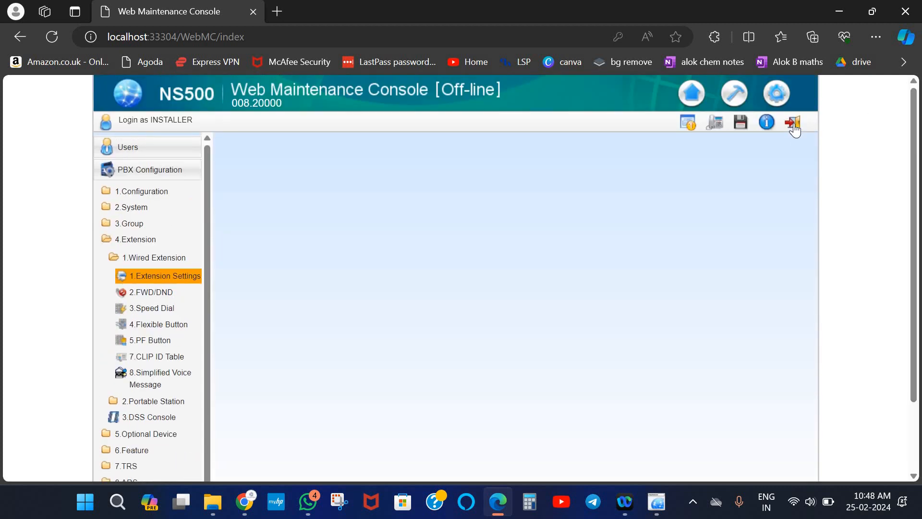
Log out, go back two browser pages, and minimize Edge to reveal the Panasonic launcher
left_click(793, 124)
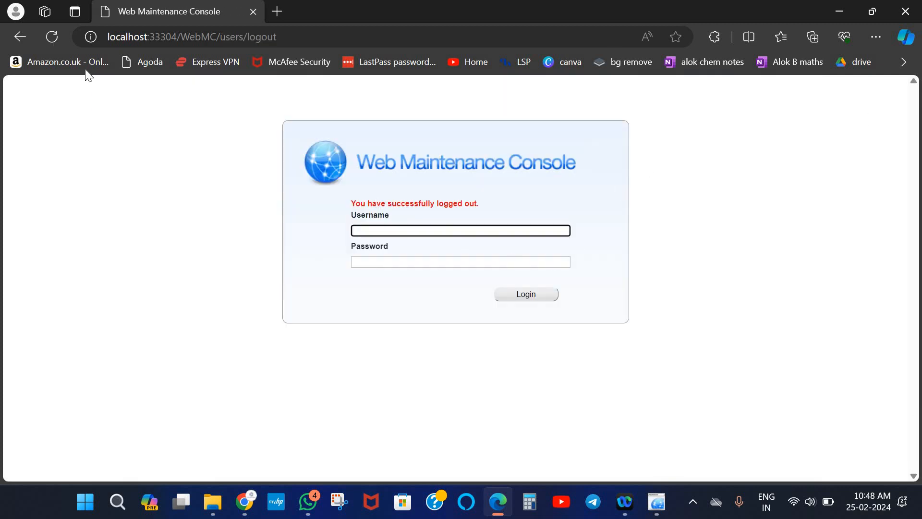
left_click(21, 33)
left_click(20, 33)
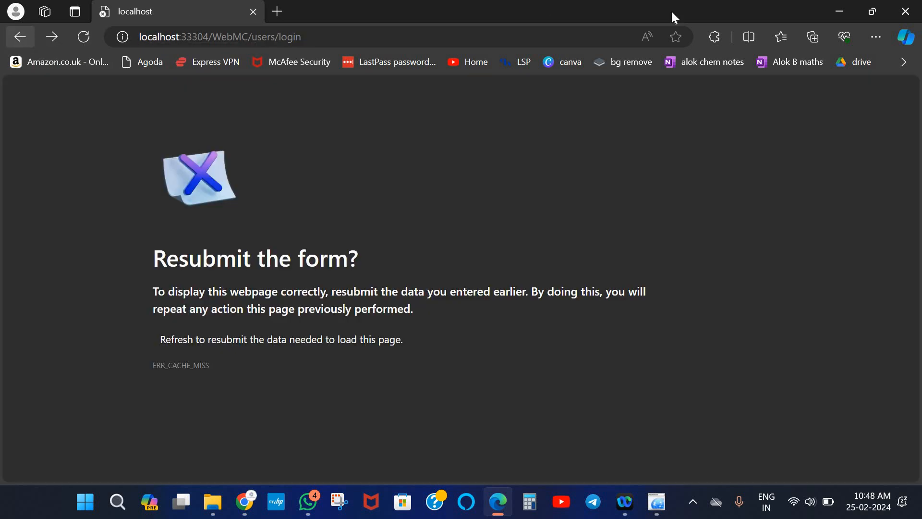
left_click(839, 14)
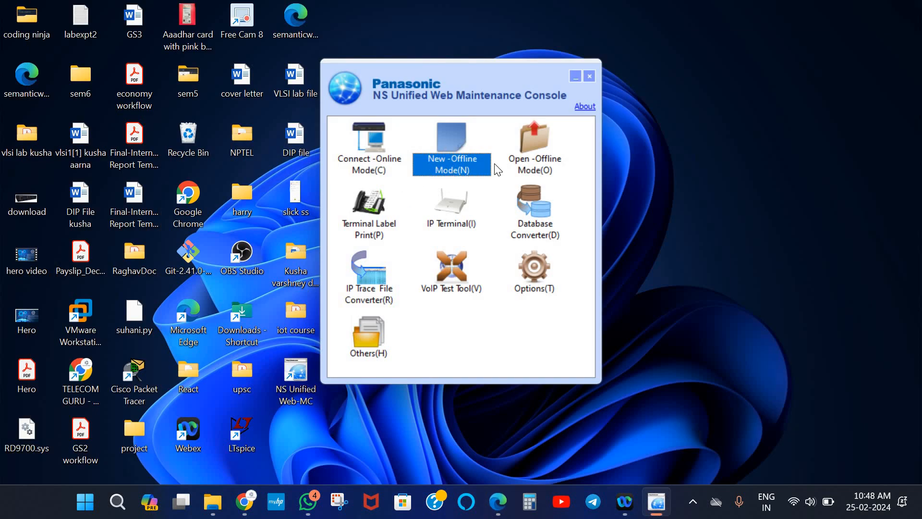
Start Open - Offline Mode and select the DFSYS file from the Downloads folder
left_click(535, 150)
double_click(533, 143)
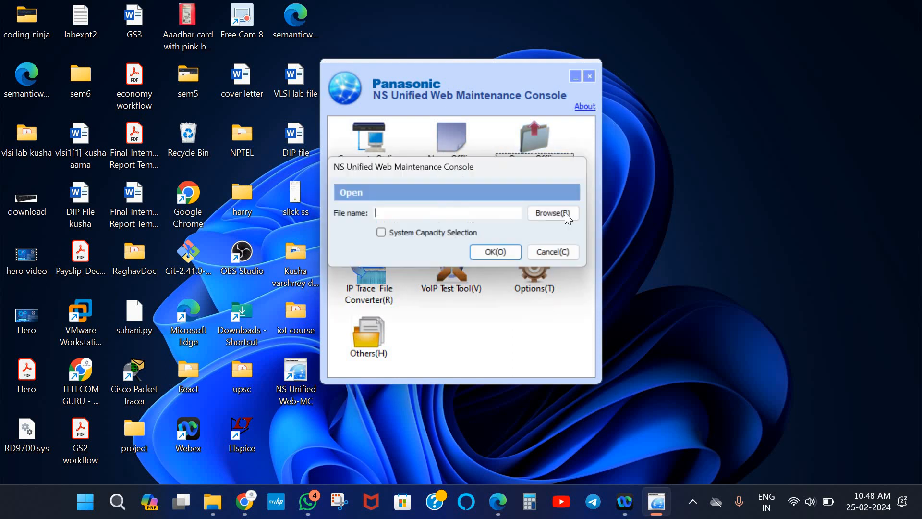
left_click(562, 214)
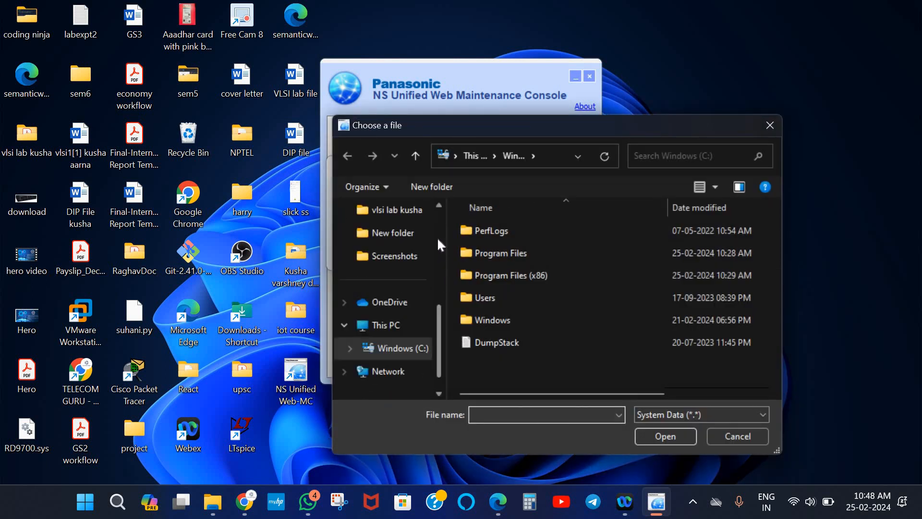
scroll(392, 214, "up", 3)
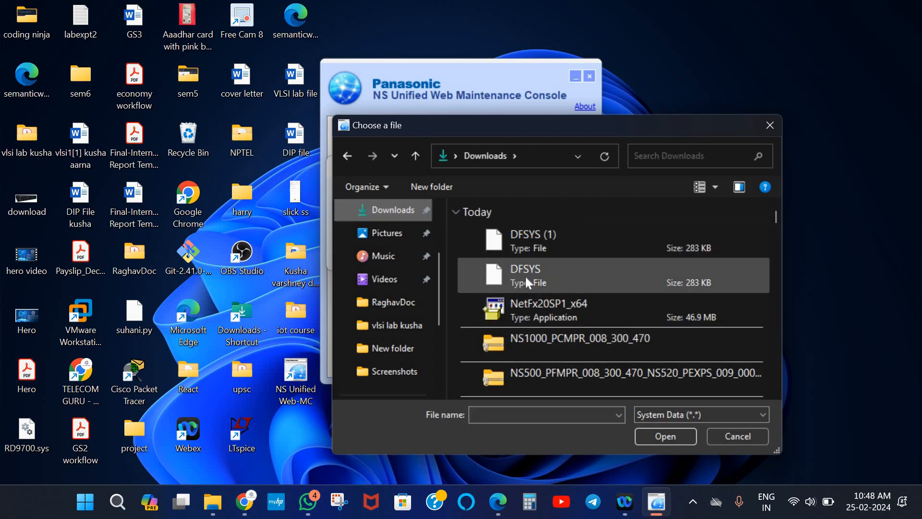
left_click(526, 276)
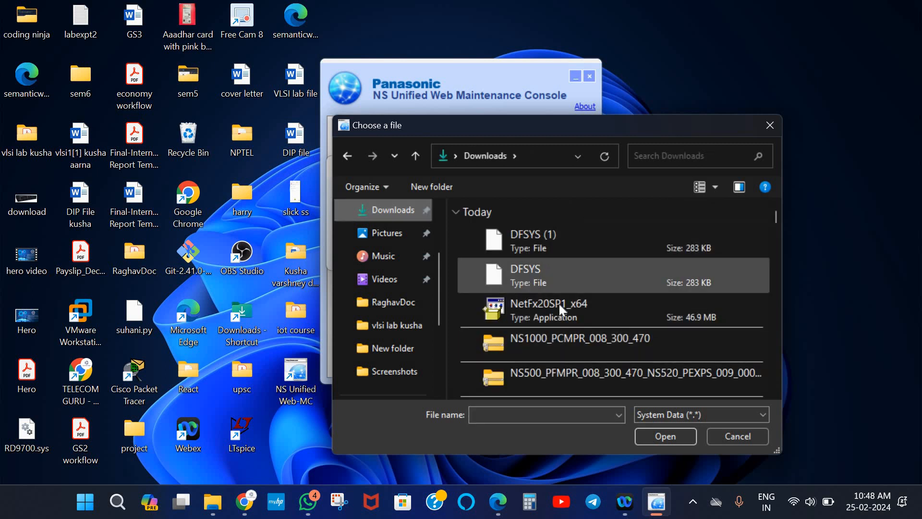
left_click(663, 436)
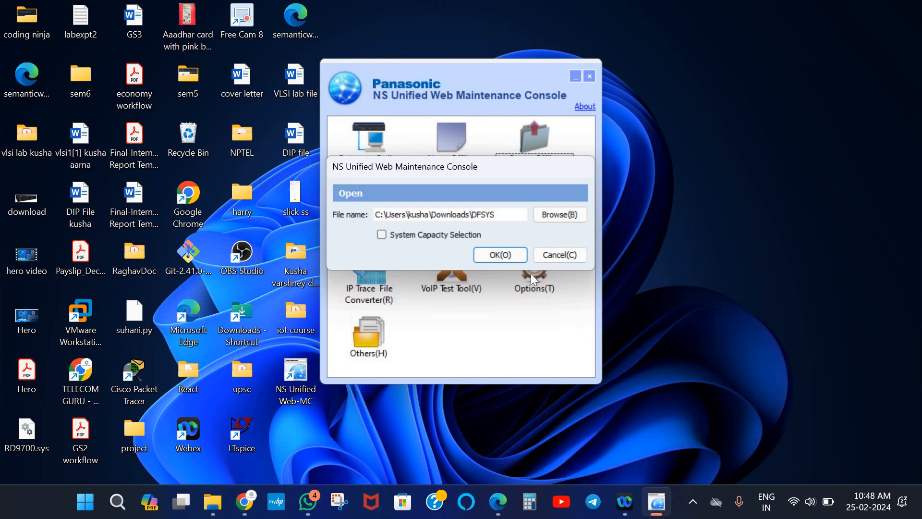
Load DFSYS, agree to restart the console, and let it finish loading the file
left_click(502, 257)
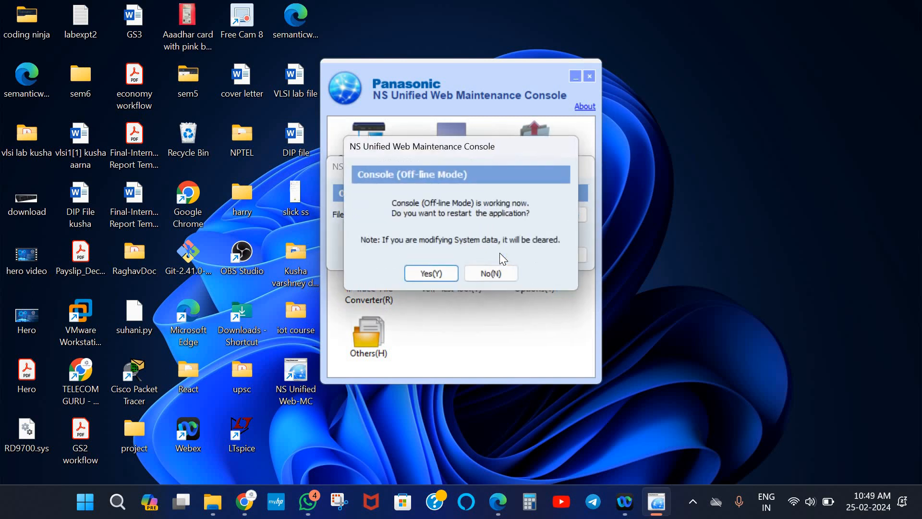
left_click(432, 274)
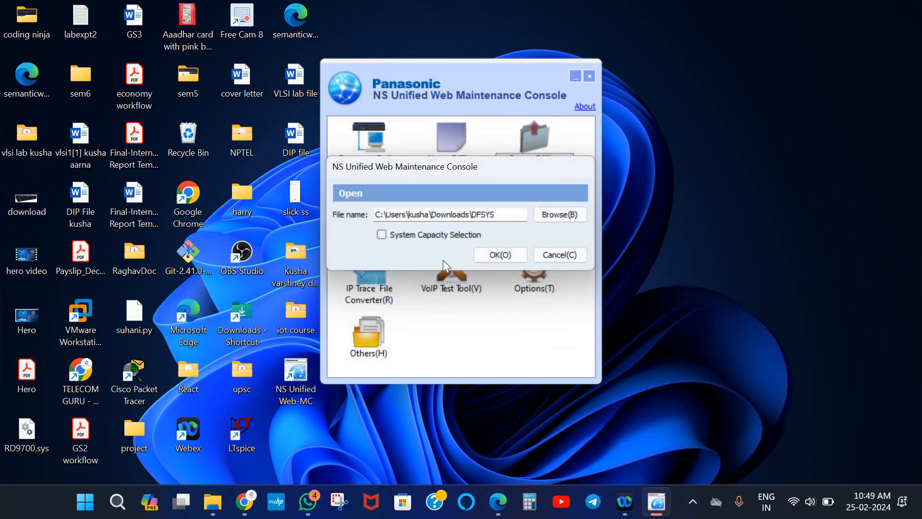
left_click(498, 258)
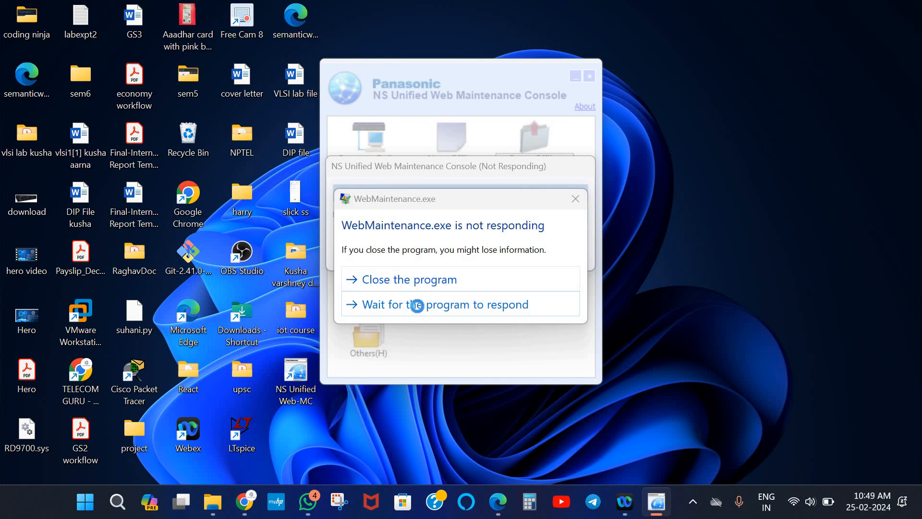
left_click(416, 305)
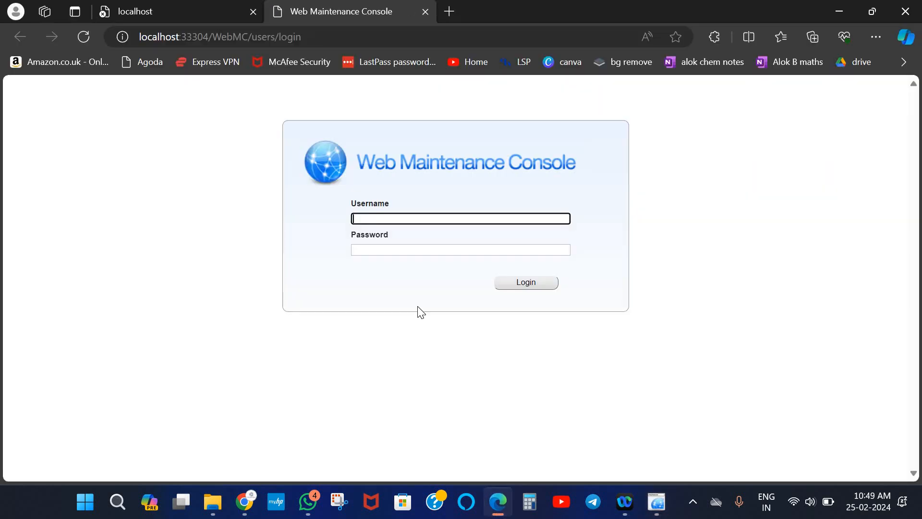
Log in with the installer username and password to view the reopened NS500 configuration
type("INSTALLER")
left_click(434, 247)
type("1234")
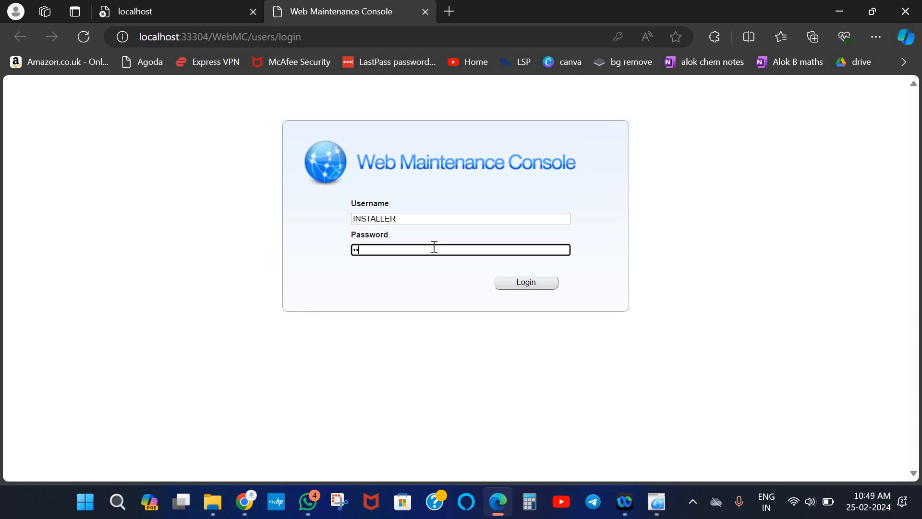
type("5")
left_click(507, 285)
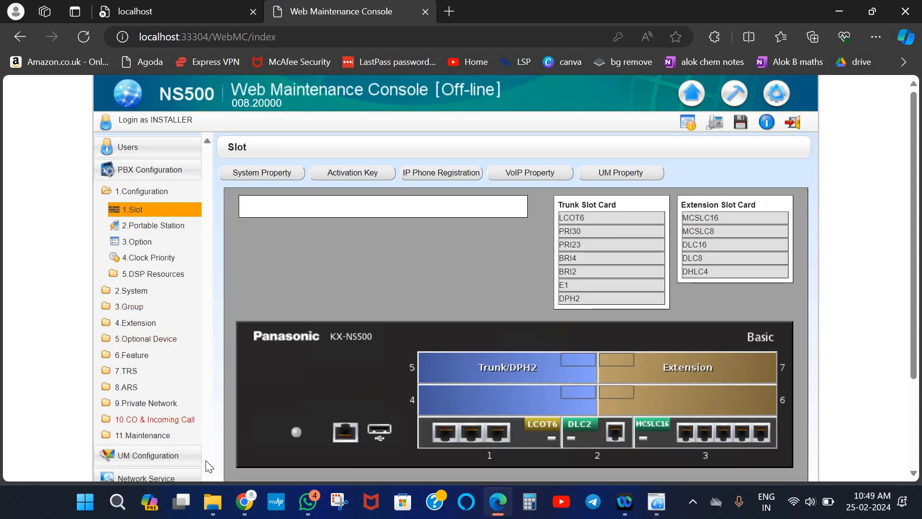
Review the six CO lines, then confirm all six LCOT6 ports ring day destination 201 via DIL
left_click(169, 416)
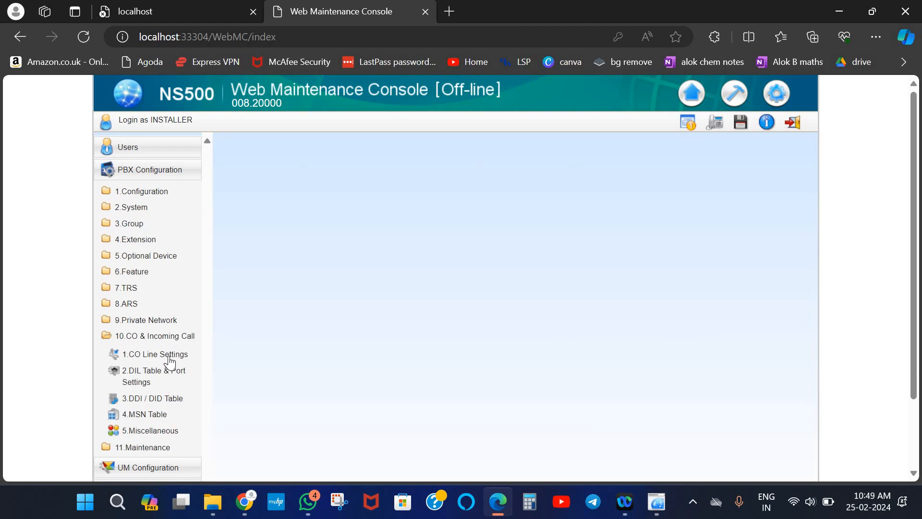
left_click(169, 359)
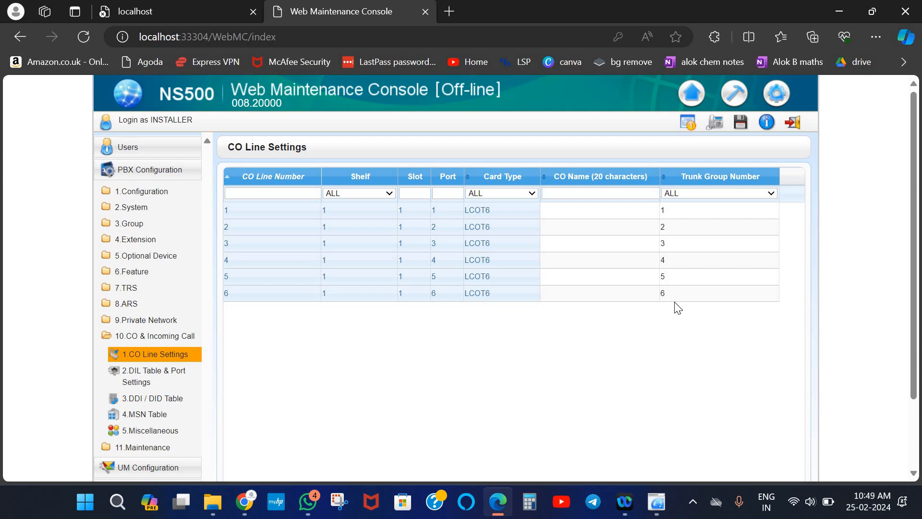
left_click(152, 375)
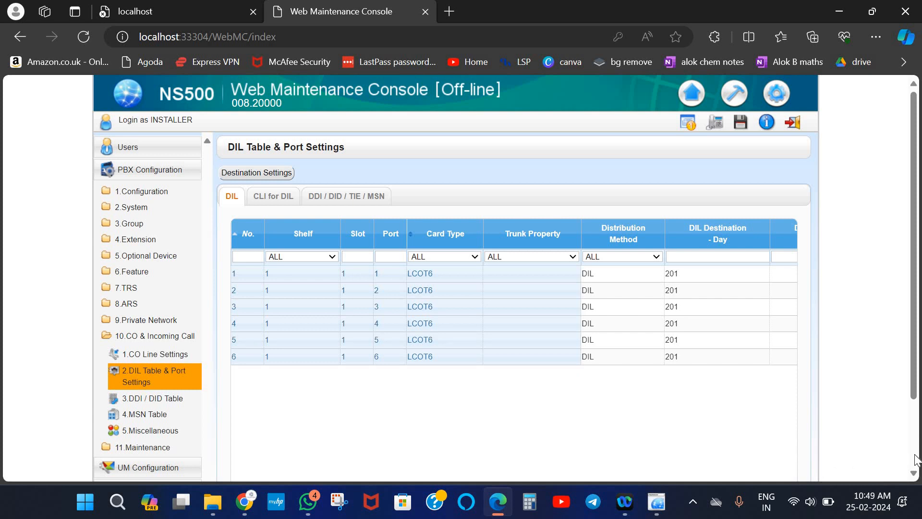
scroll(570, 420, "down", 2)
left_click_drag(497, 422, 636, 422)
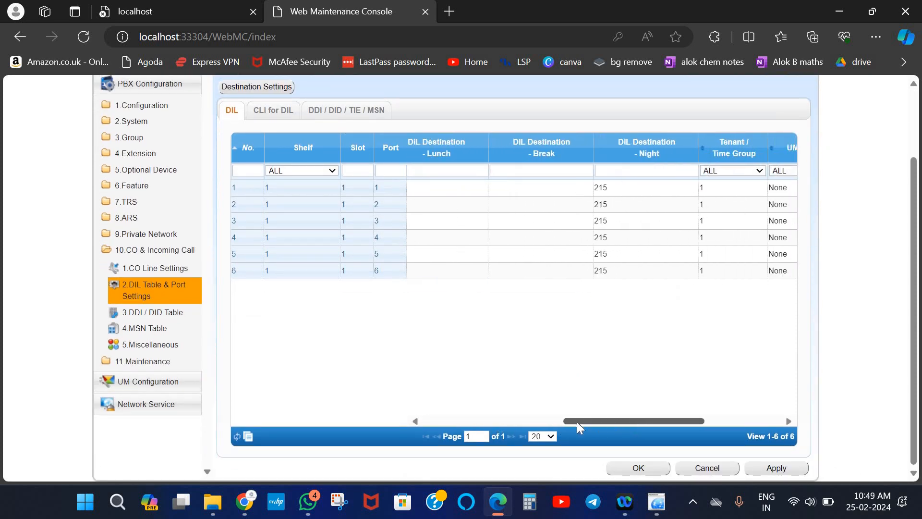
left_click(447, 416)
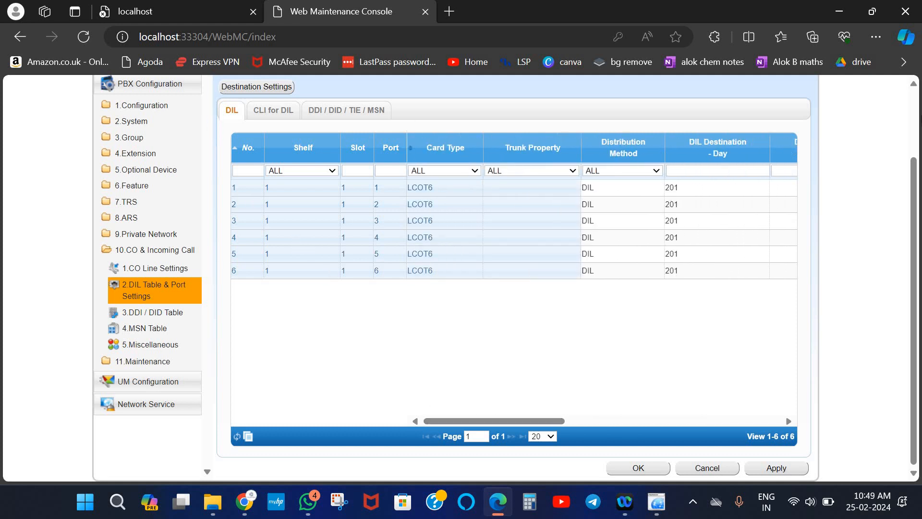
scroll(917, 101, "up", 2)
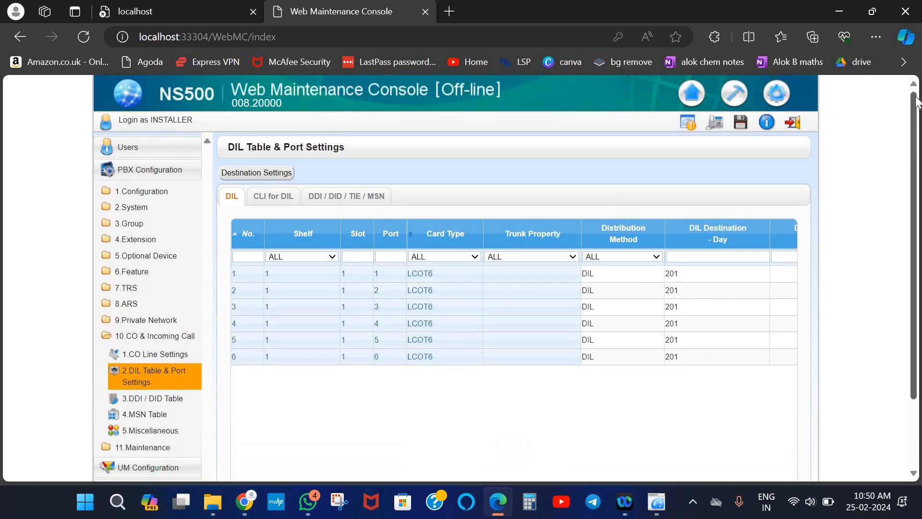